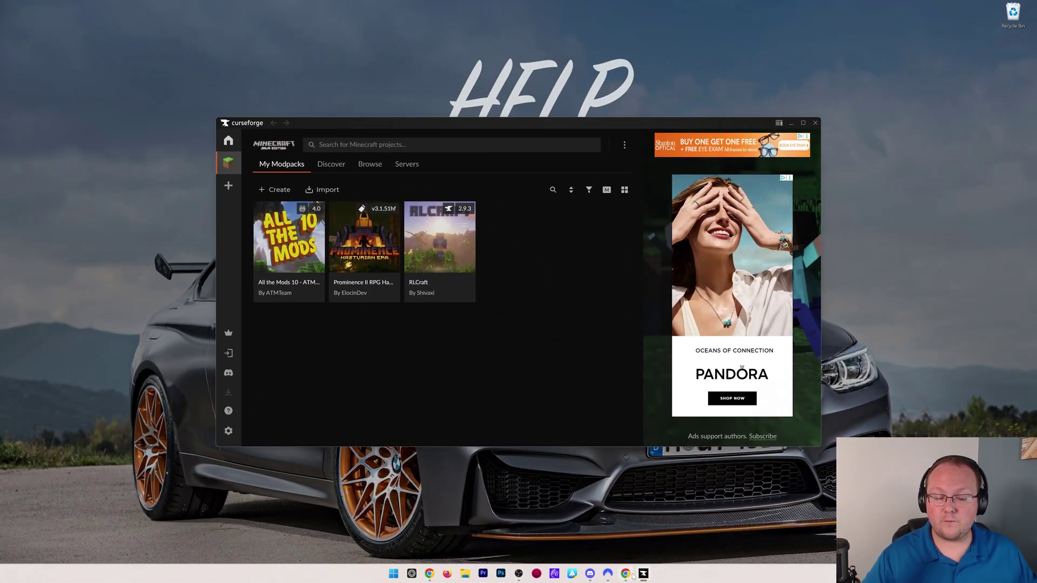
Switch to Chrome and look over the guide pages on port forwarding, installing Java and downloading Jarfix.
left_click(625, 573)
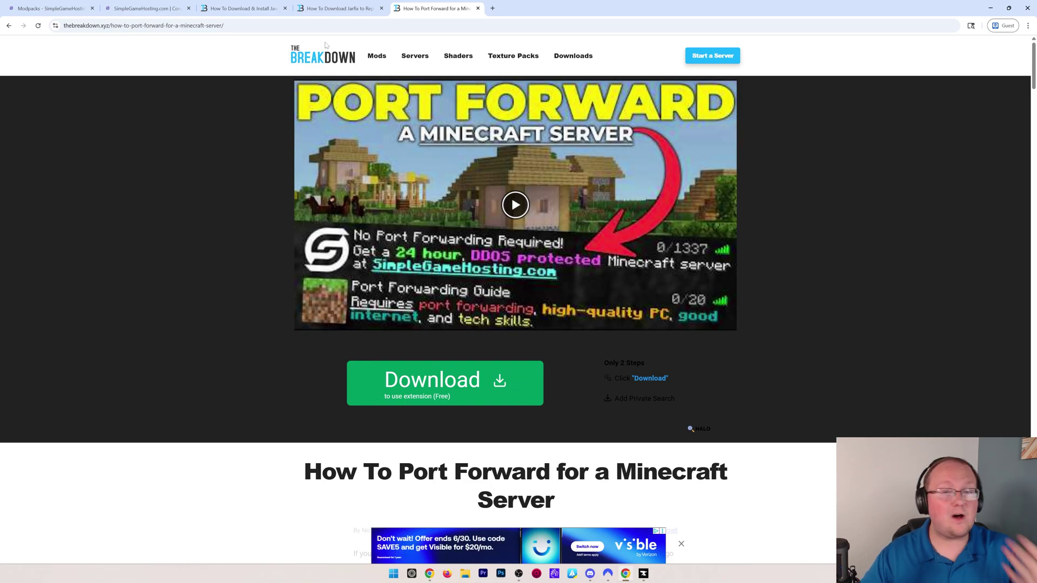
left_click(256, 9)
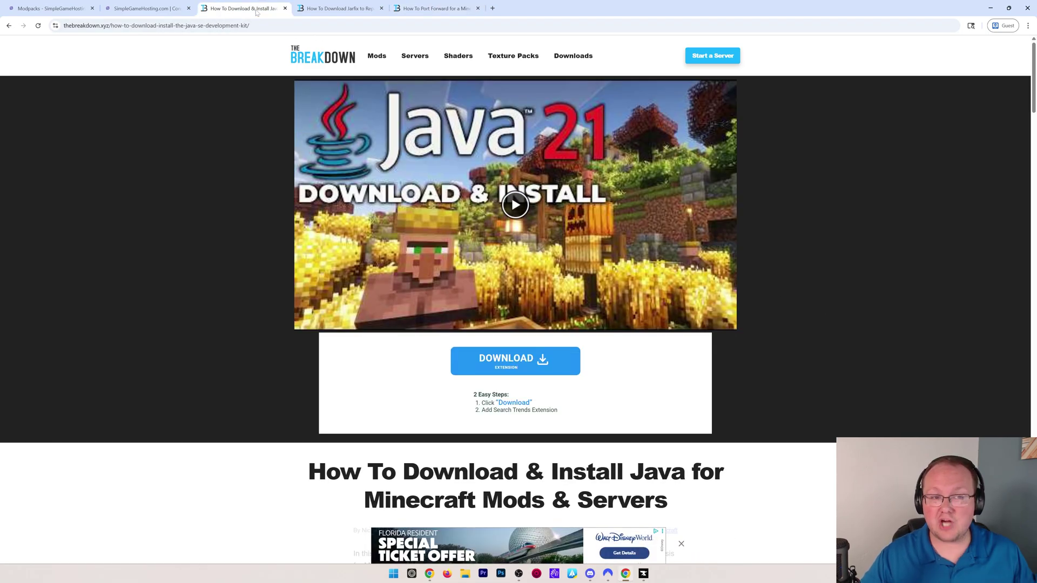
left_click(328, 10)
key("ctrl+shift+Tab")
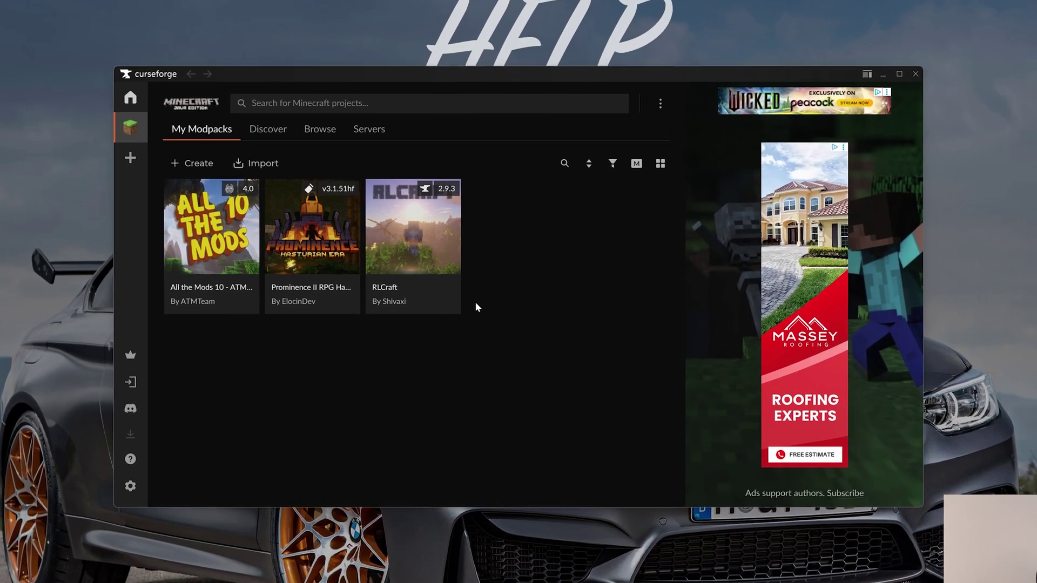
Open the All the Mods 10 modpack in CurseForge and download its server pack.
left_click(236, 229)
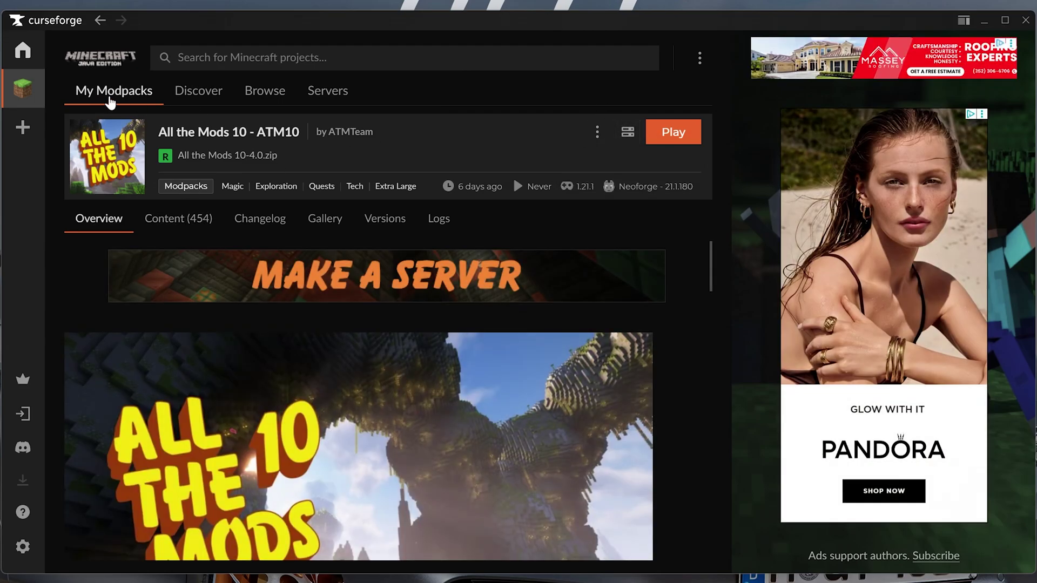
left_click(108, 101)
left_click(173, 242)
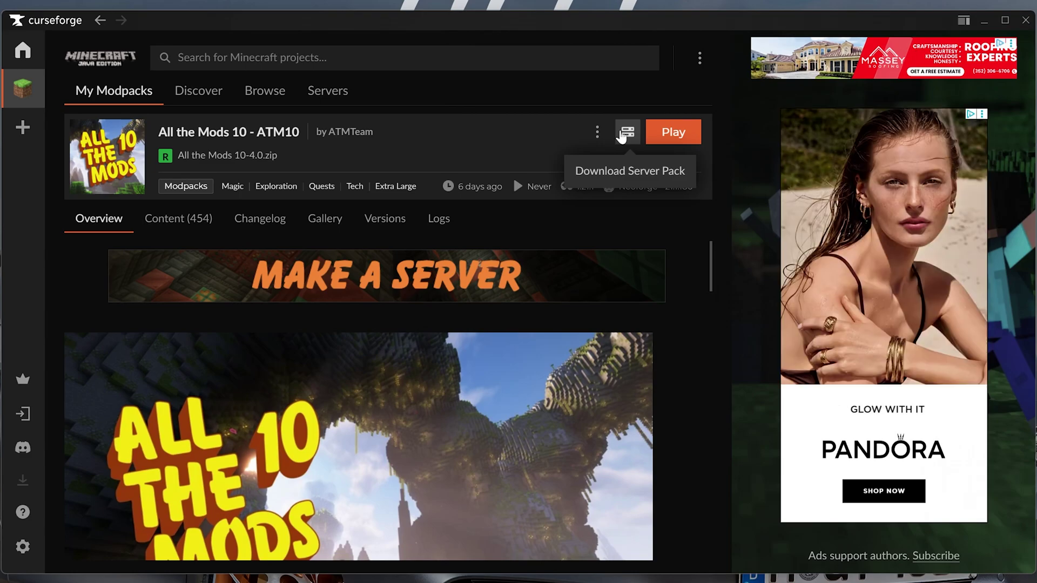
left_click(626, 132)
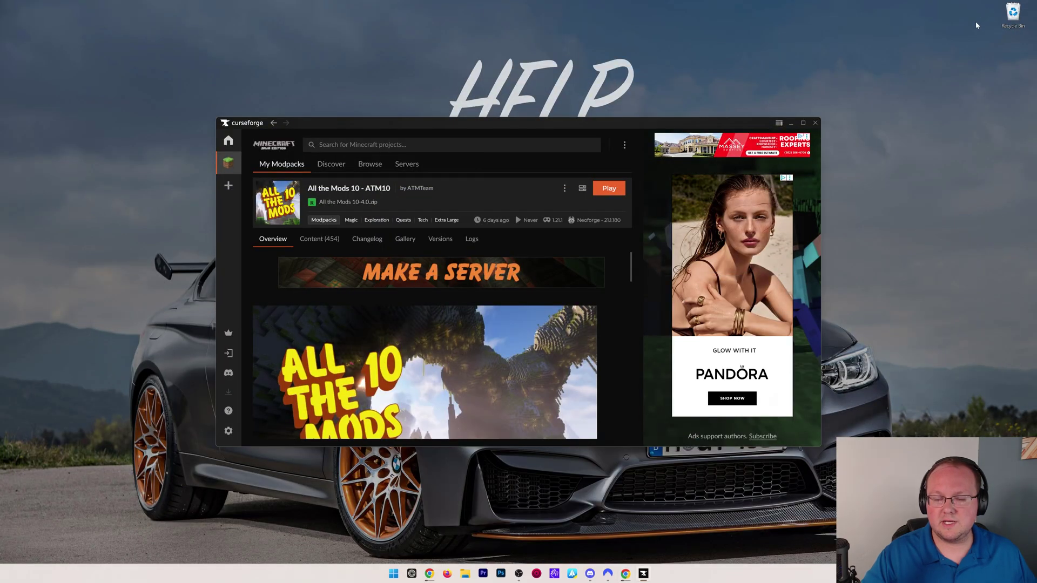
Move the downloaded server pack from the Downloads folder to the desktop.
left_click(464, 574)
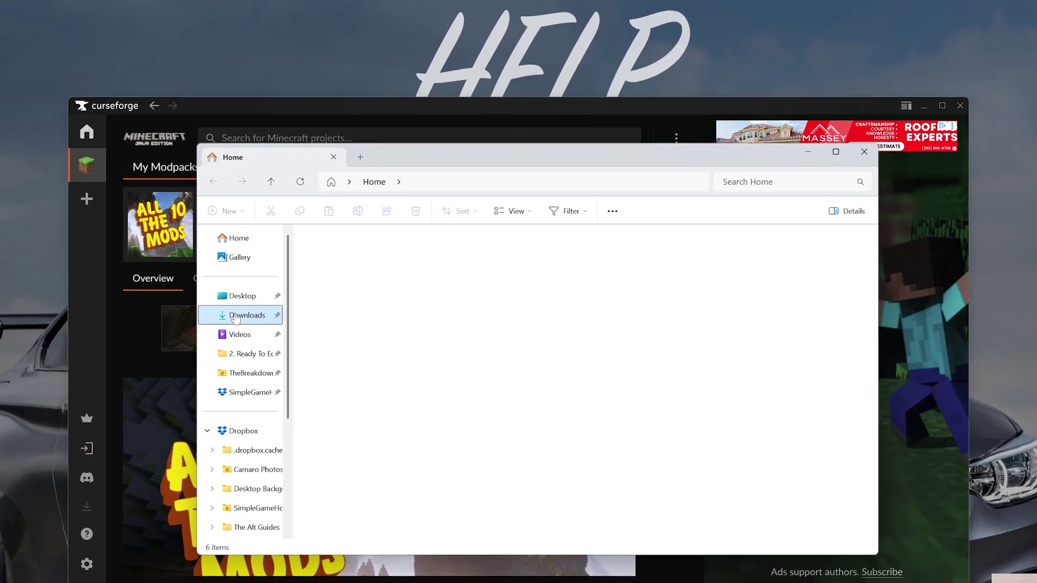
left_click(235, 316)
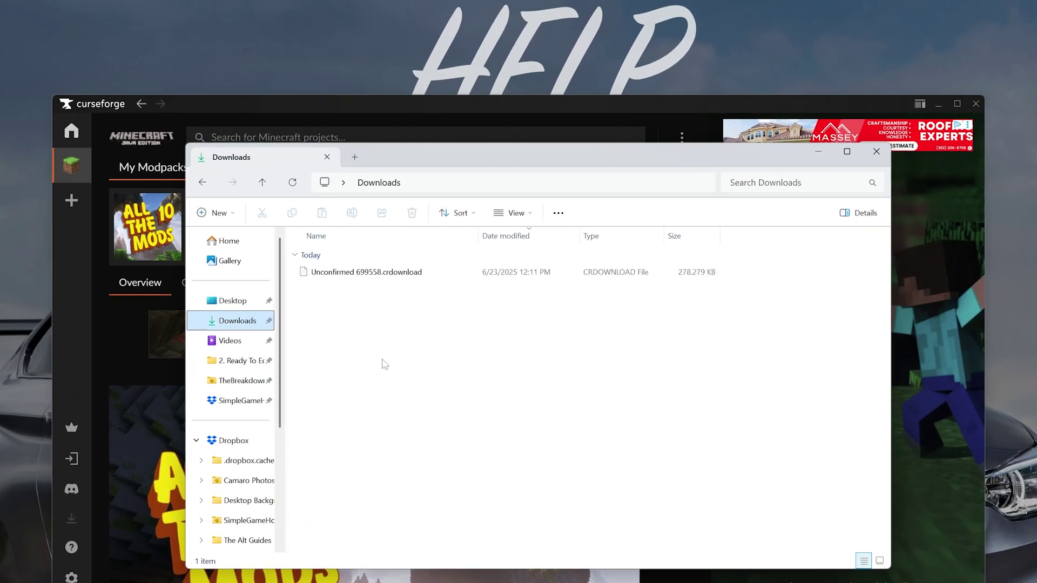
left_click_drag(489, 270, 292, 64)
left_click(876, 151)
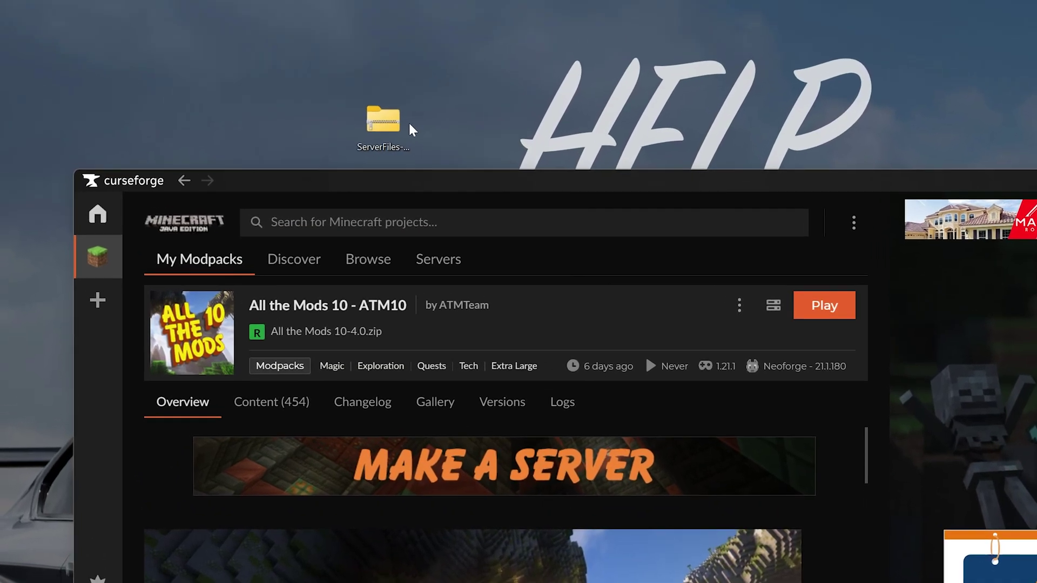
left_click_drag(409, 124, 325, 60)
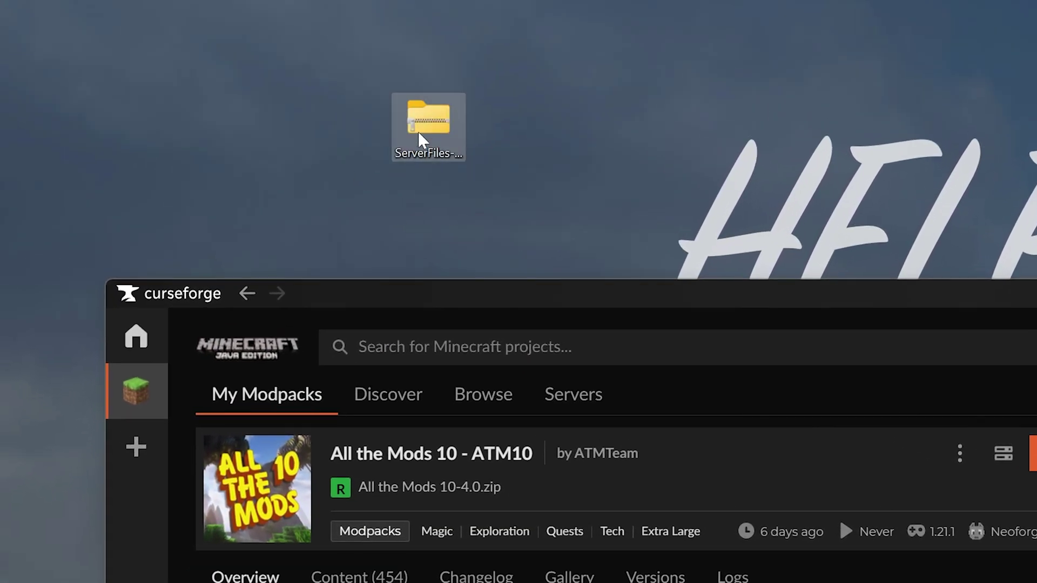
Extract the ServerFiles zip on the desktop and place the extracted folder beside the zip.
right_click(418, 133)
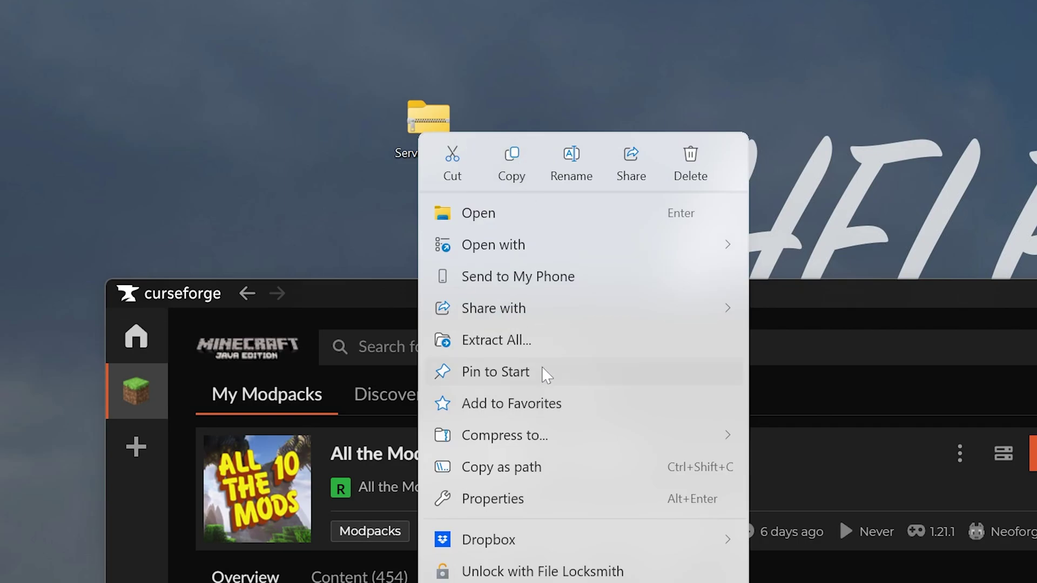
left_click(535, 340)
left_click(1013, 582)
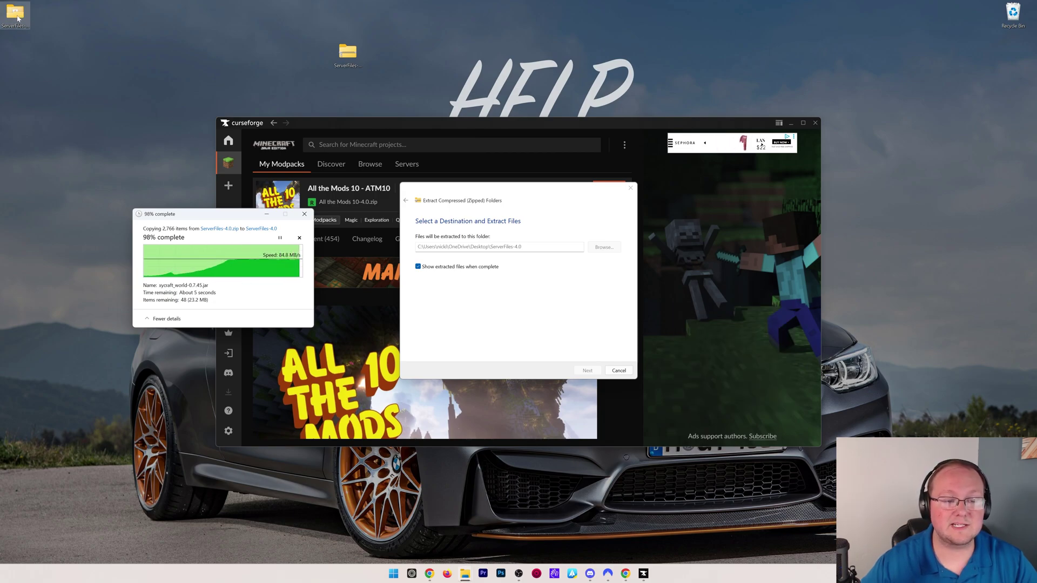
left_click_drag(18, 19, 389, 62)
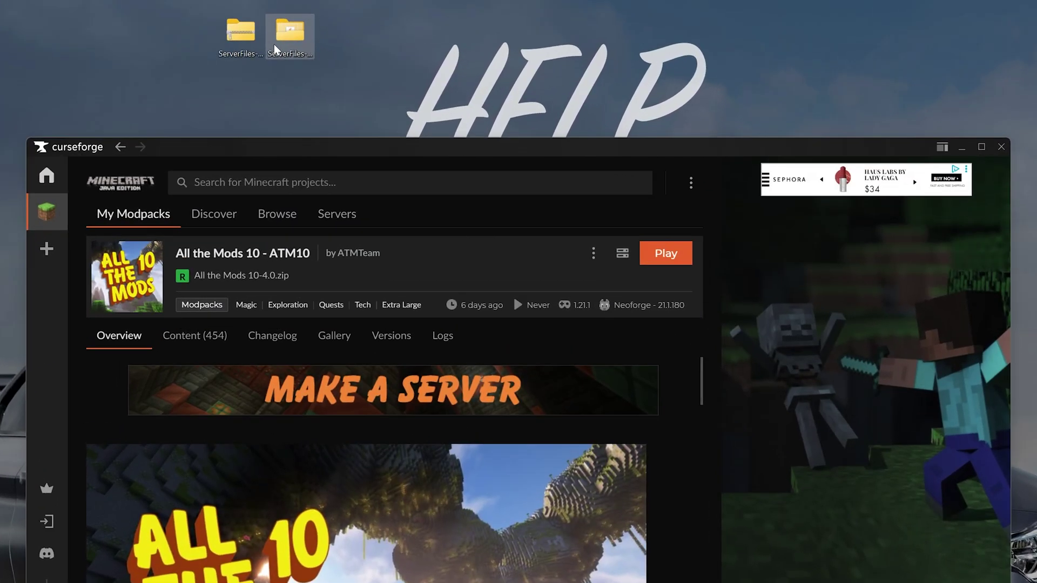
Open the extracted ServerFiles-4.0 folder and delete the original zip from the desktop.
double_click(292, 47)
left_click_drag(281, 45, 610, 120)
key("Delete")
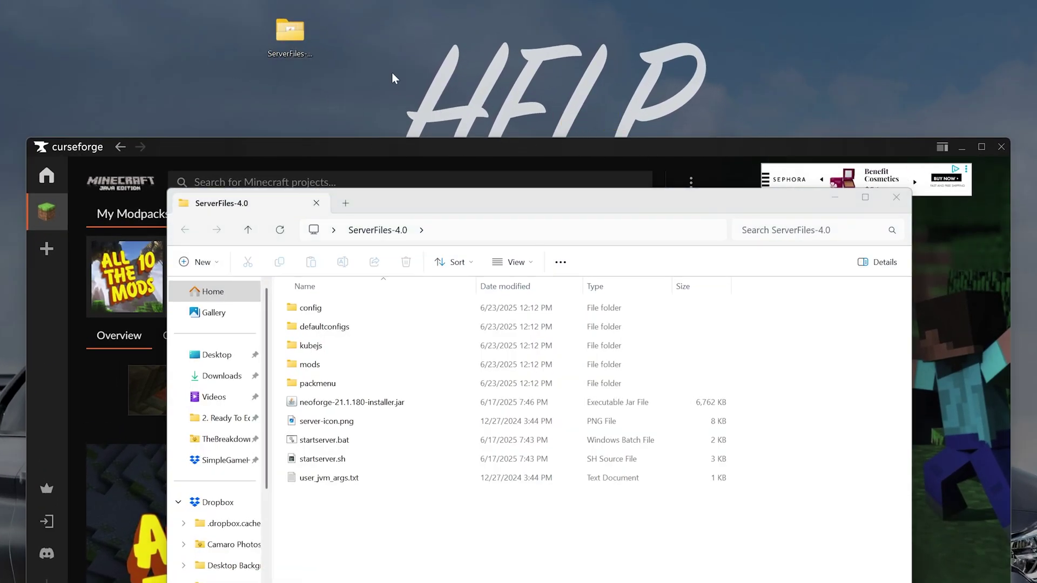
left_click(283, 54)
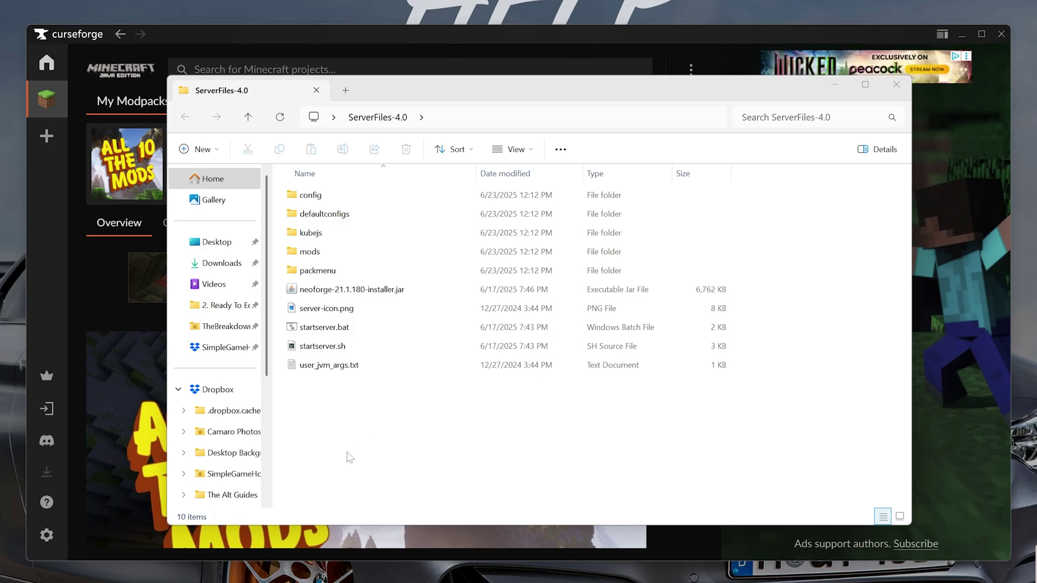
Run startserver.bat from the ServerFiles-4.0 folder and check the console output while the server installs and loads.
double_click(342, 330)
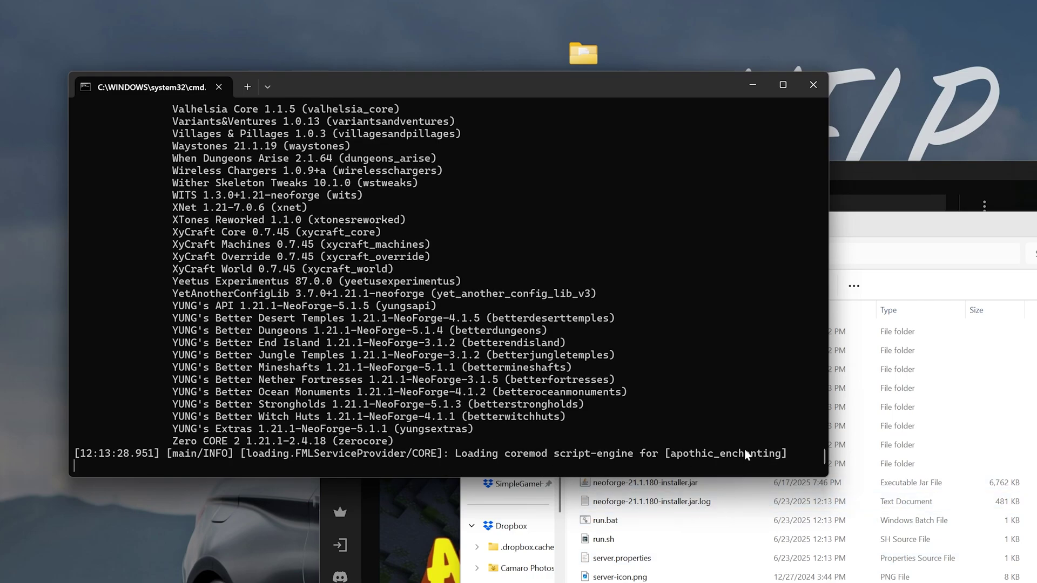
left_click(918, 473)
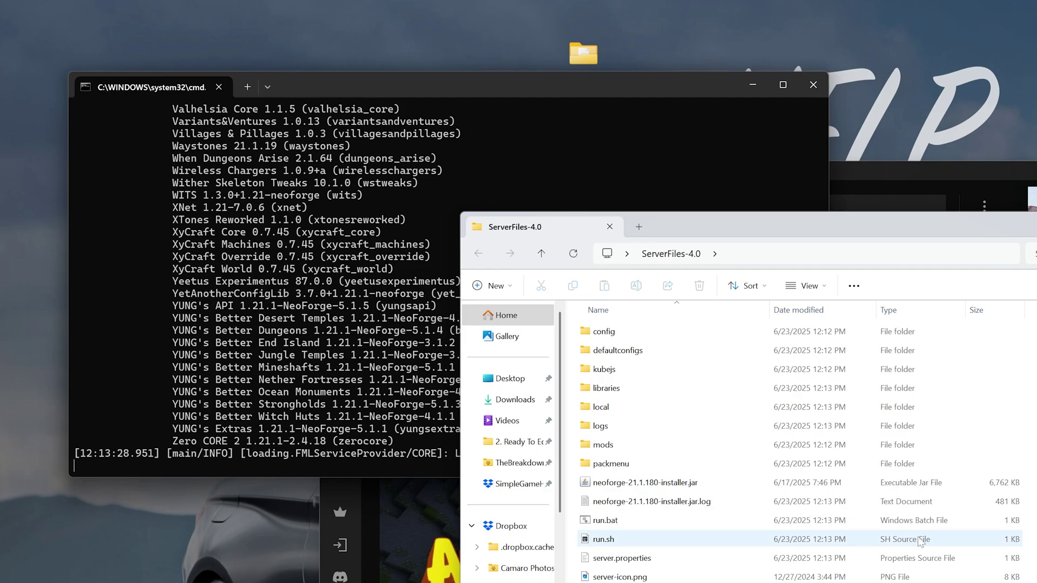
left_click(365, 386)
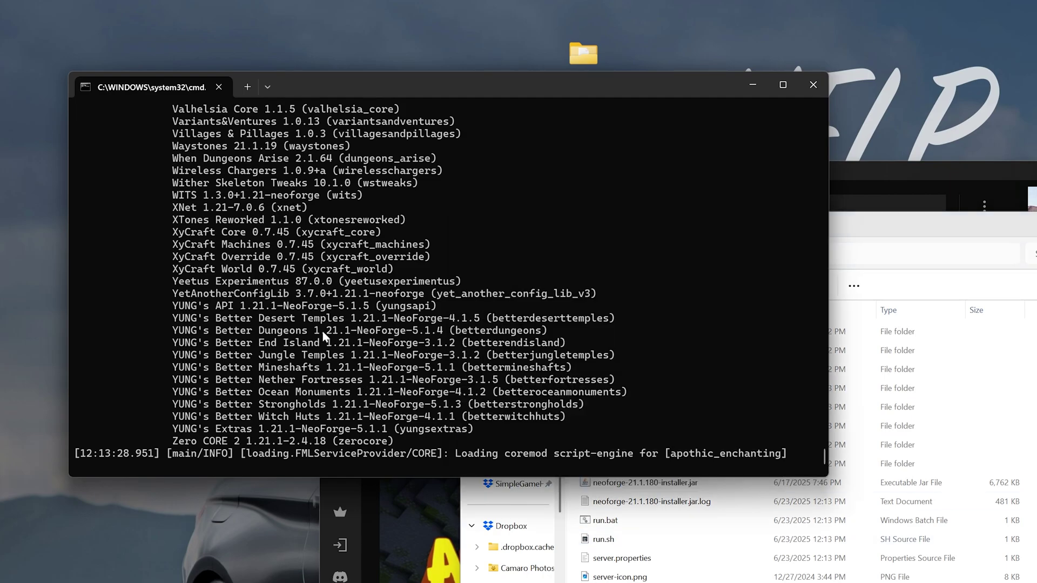
scroll(324, 336, "up", 3)
scroll(329, 429, "down", 3)
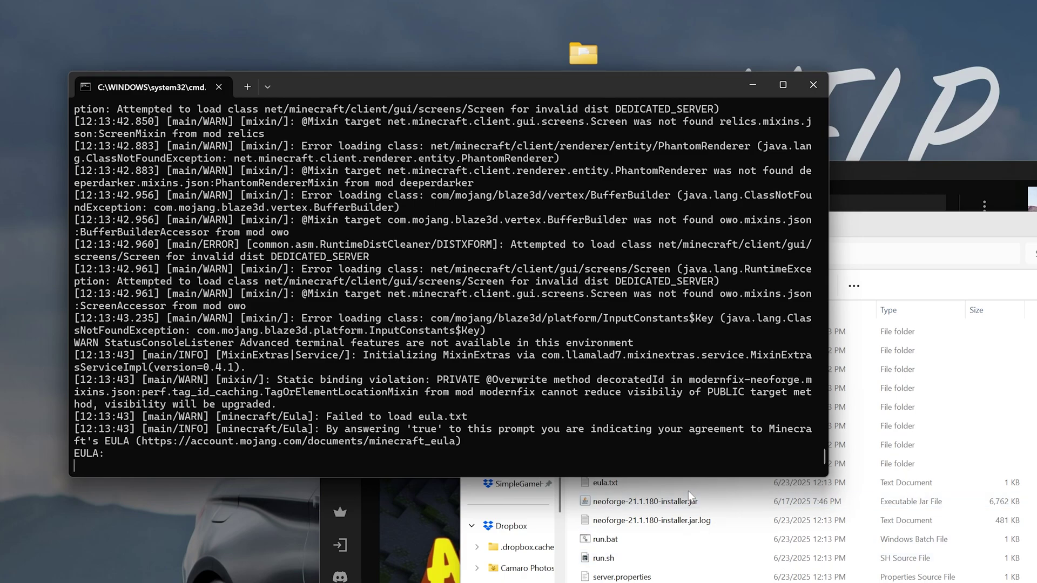
Look at eula.txt, close it, and accept the Minecraft EULA by answering true in the server console.
left_click(643, 485)
double_click(643, 485)
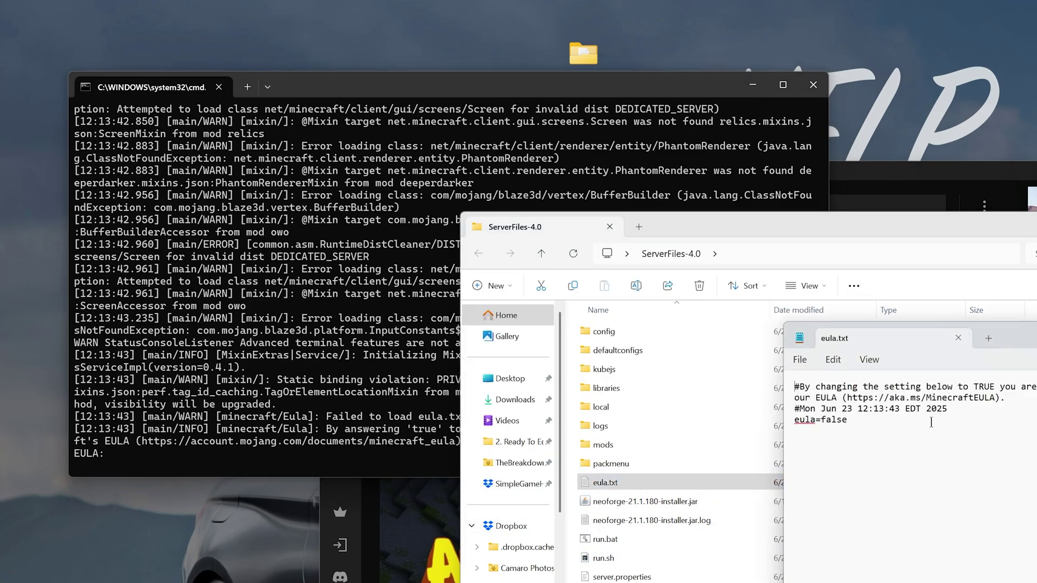
key("alt+F4")
left_click(350, 464)
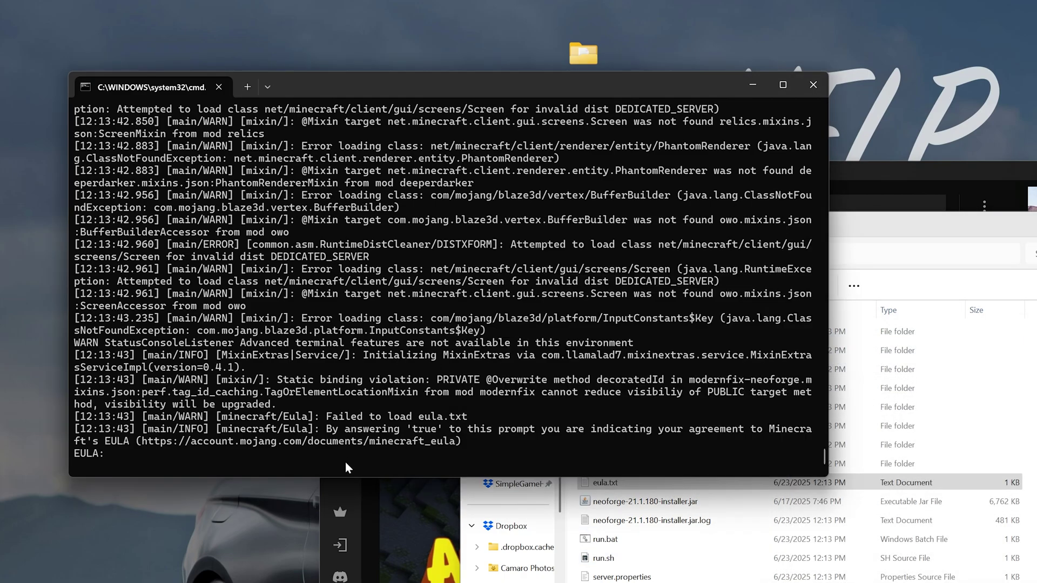
type("true")
key("Return")
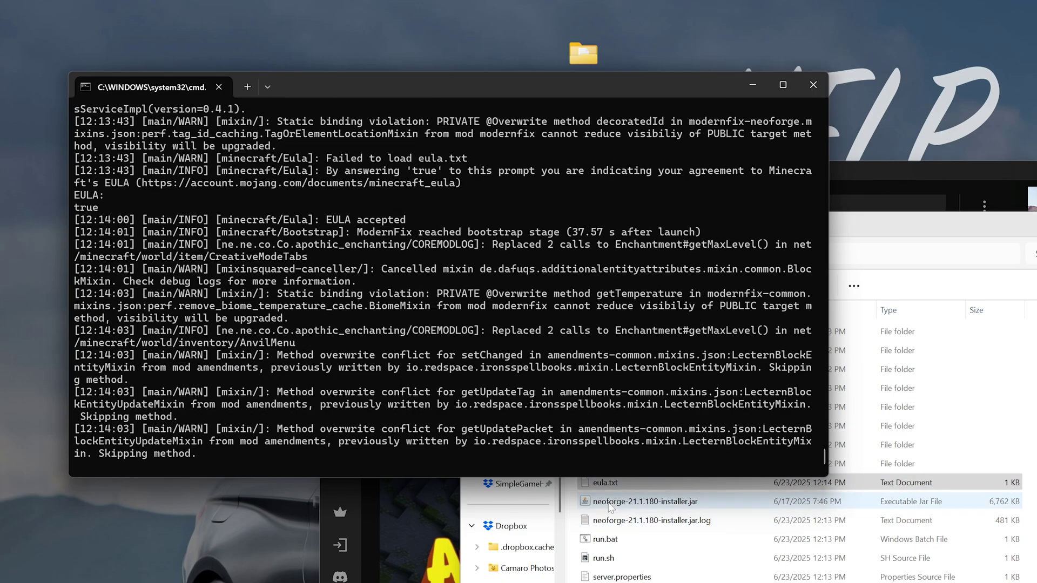
Reopen eula.txt to check the eula setting, and close the file without editing it.
double_click(614, 486)
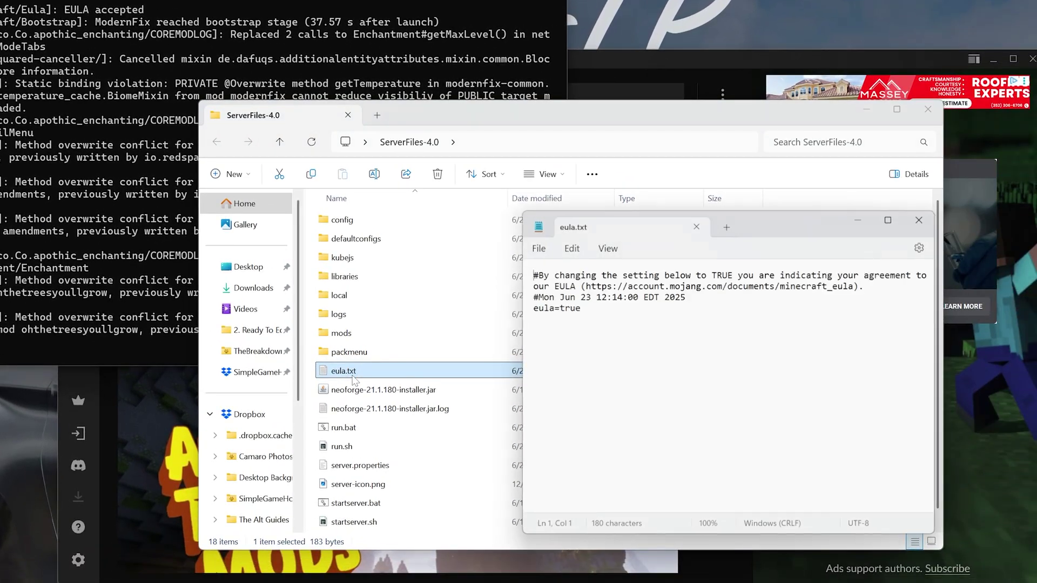
left_click_drag(532, 308, 612, 310)
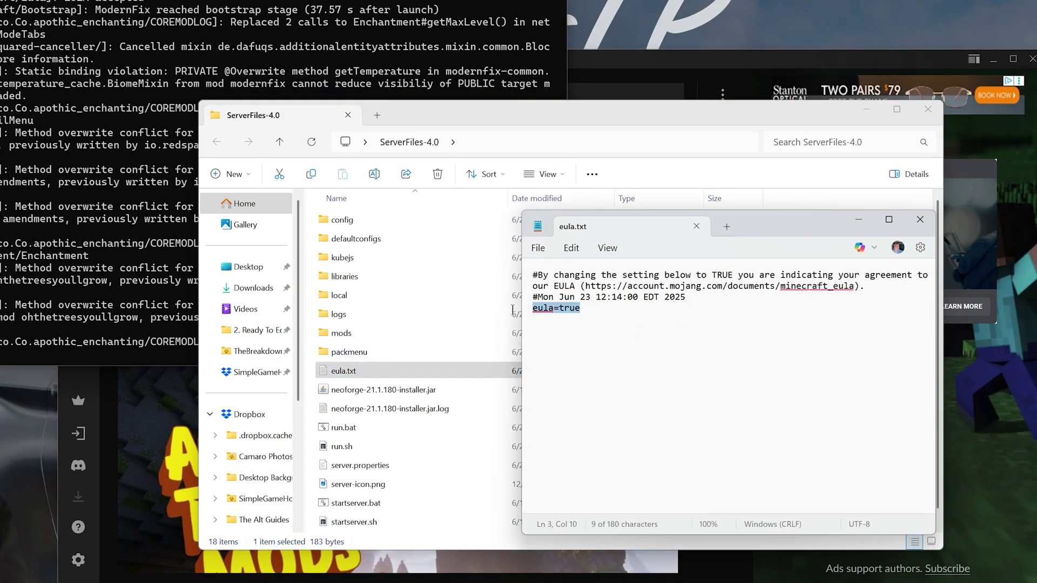
left_click(611, 312)
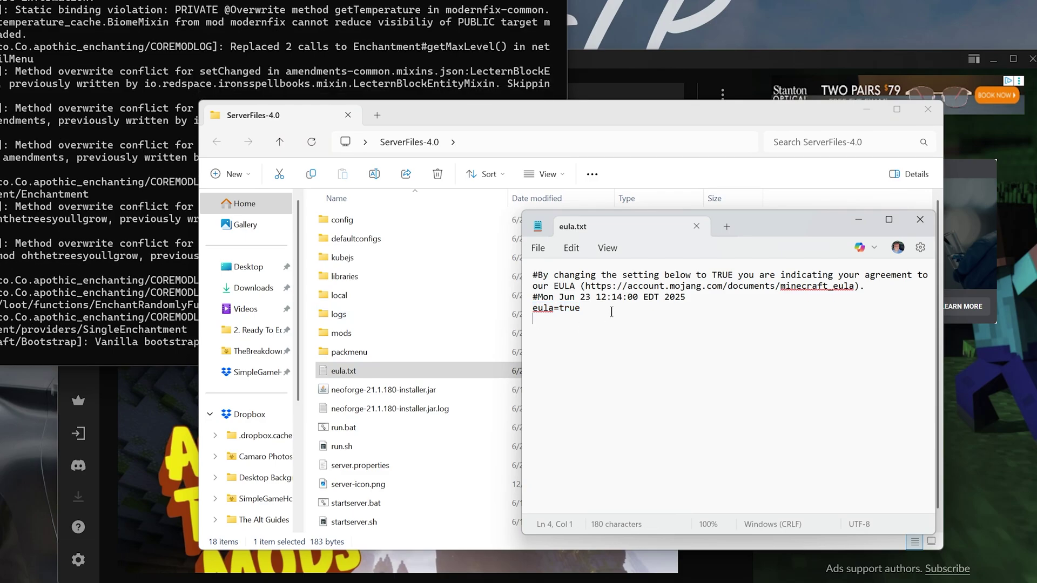
left_click(696, 227)
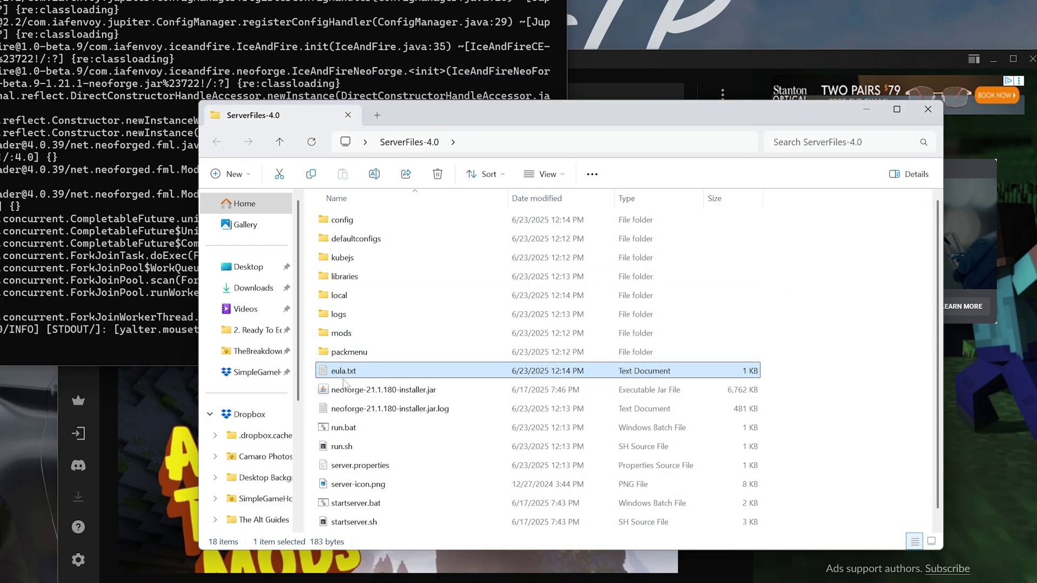
double_click(388, 371)
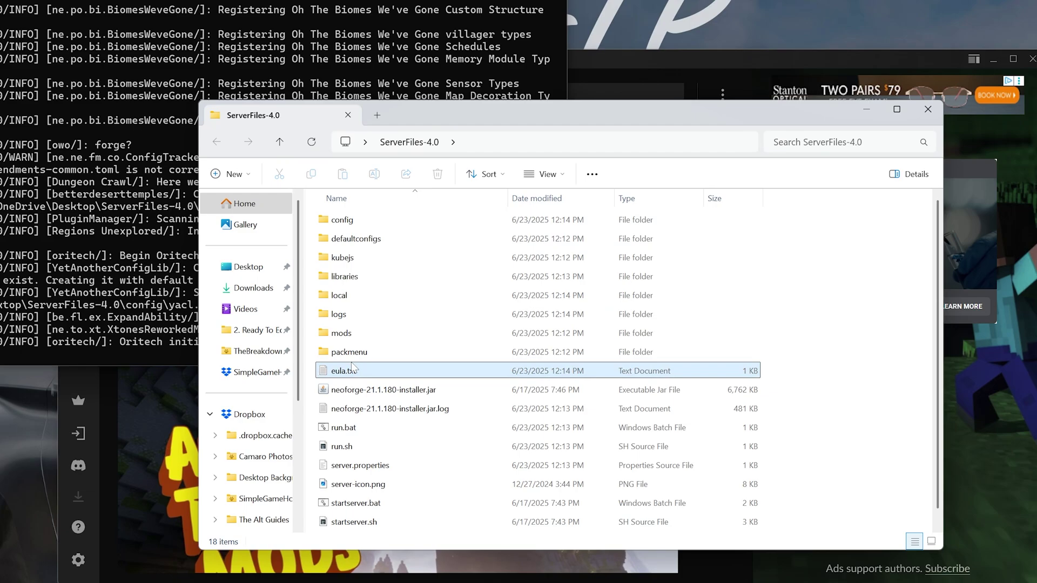
left_click(580, 309)
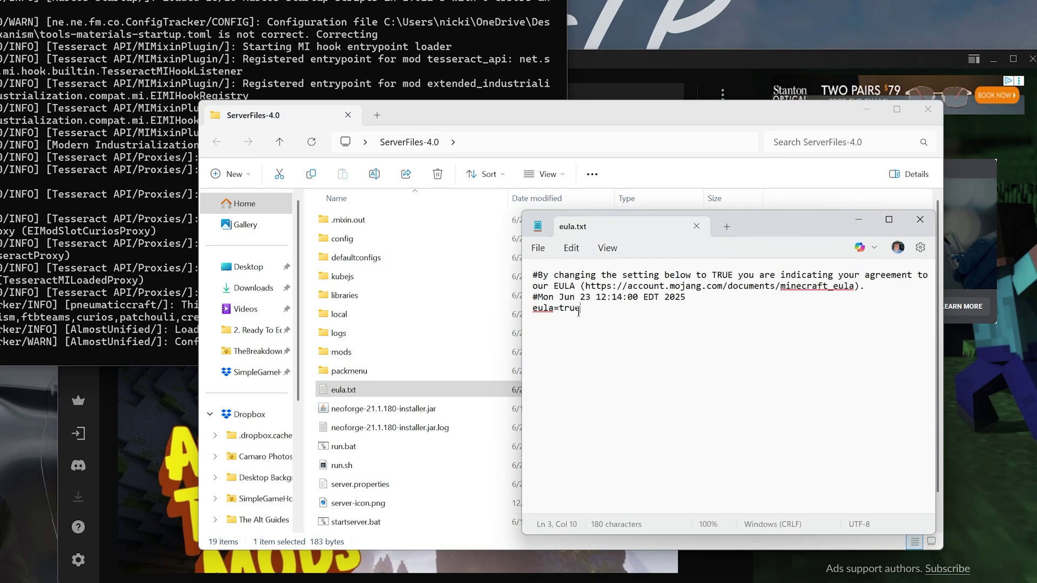
left_click(919, 219)
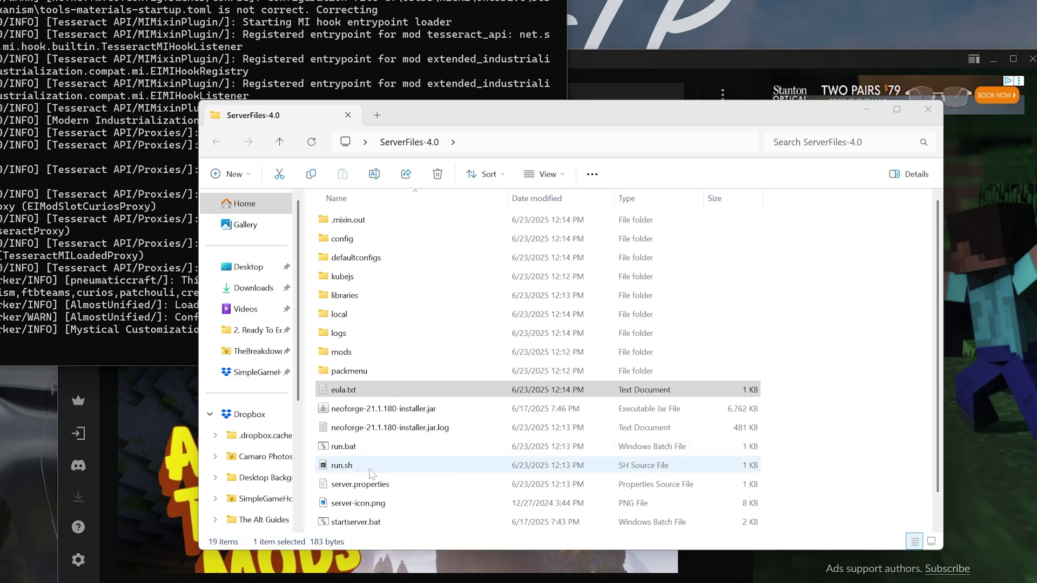
Move the server console window out of the way and launch All the Mods 10 from My Modpacks in CurseForge.
left_click(180, 354)
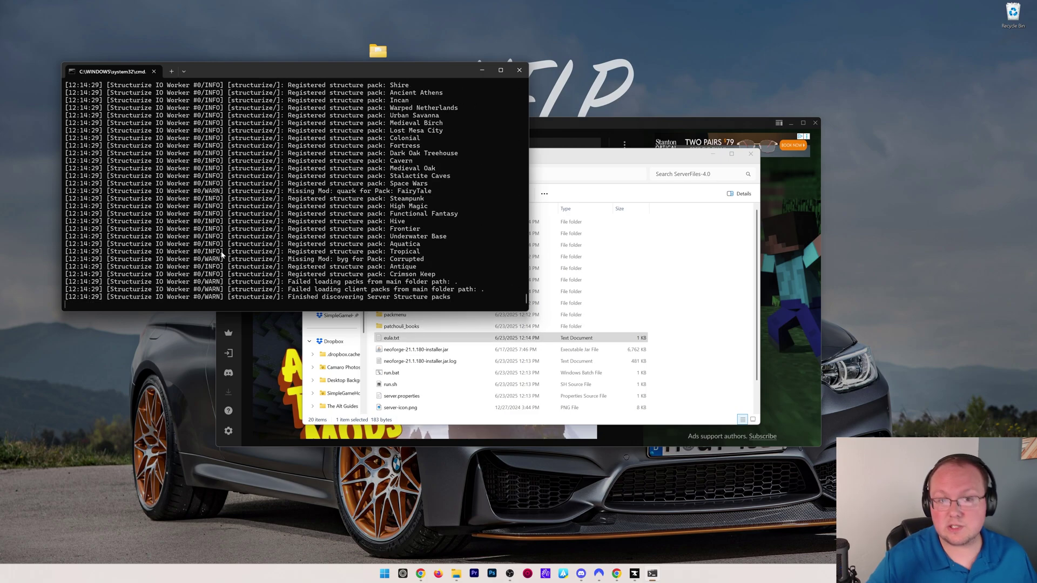
left_click_drag(327, 71, 278, 20)
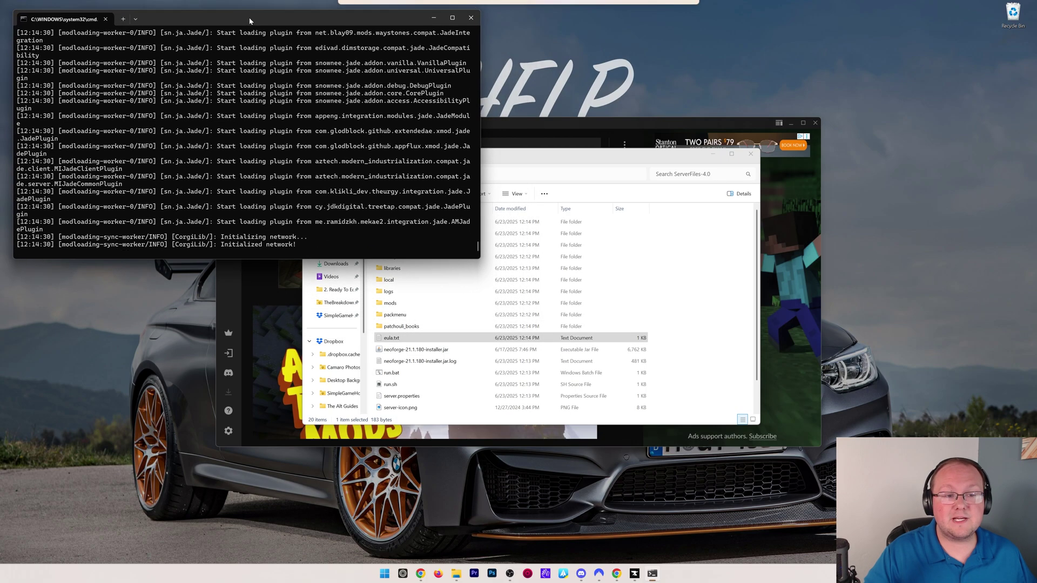
left_click(275, 294)
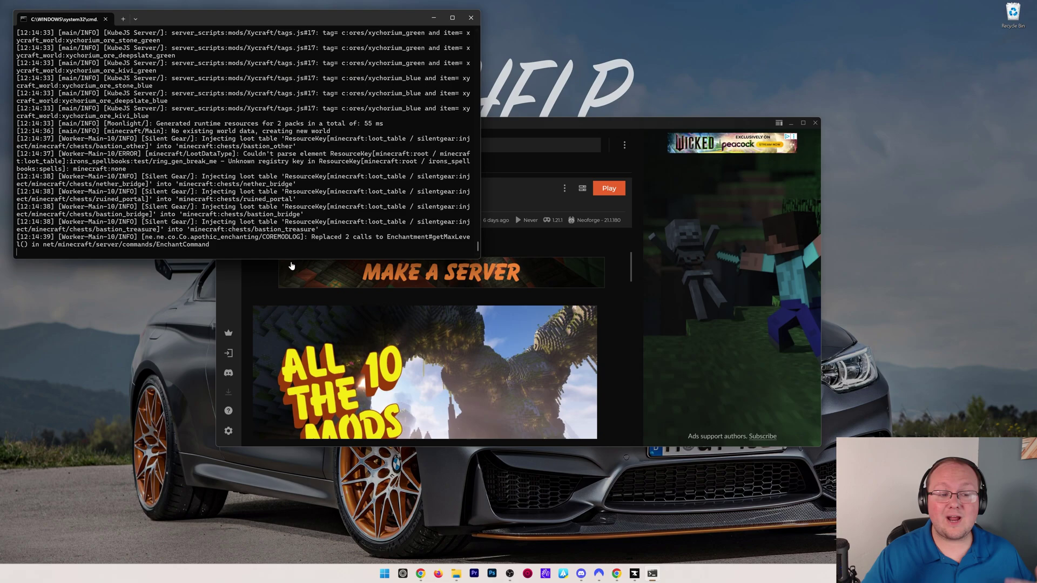
left_click(271, 165)
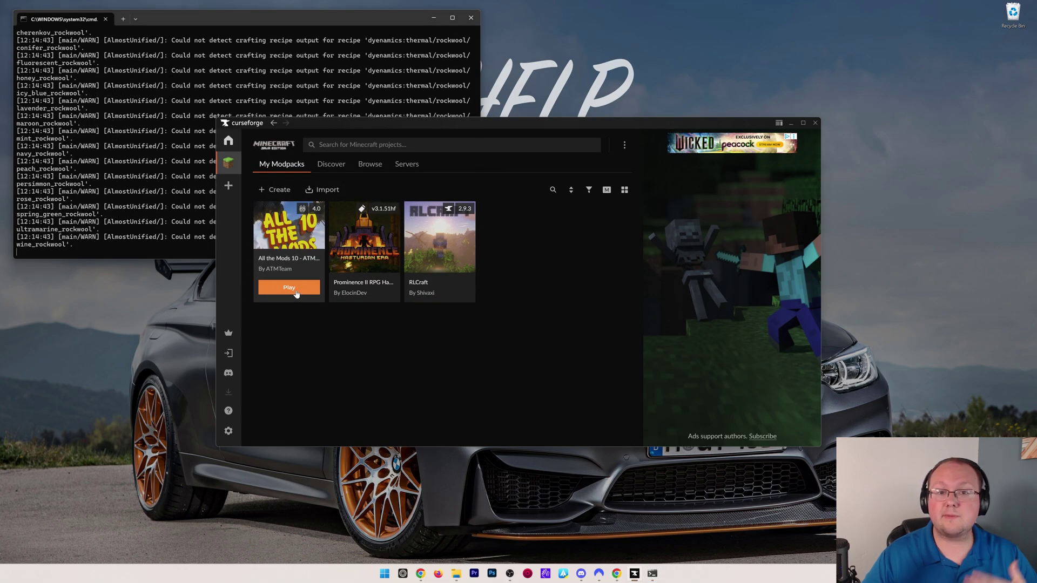
left_click(289, 287)
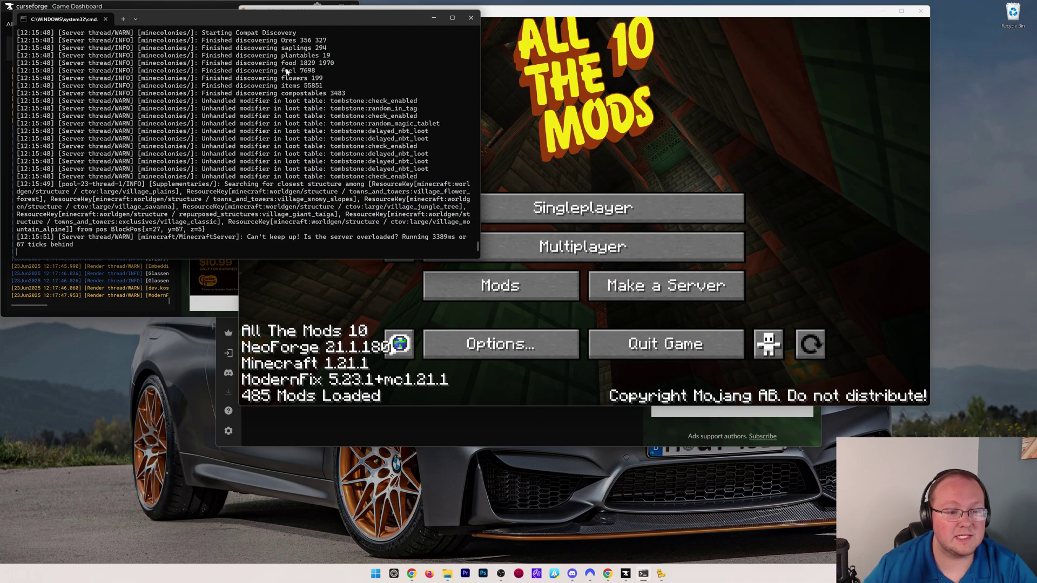
Join the multiplayer server by direct connection using the server address localhost.
left_click(583, 247)
left_click(580, 331)
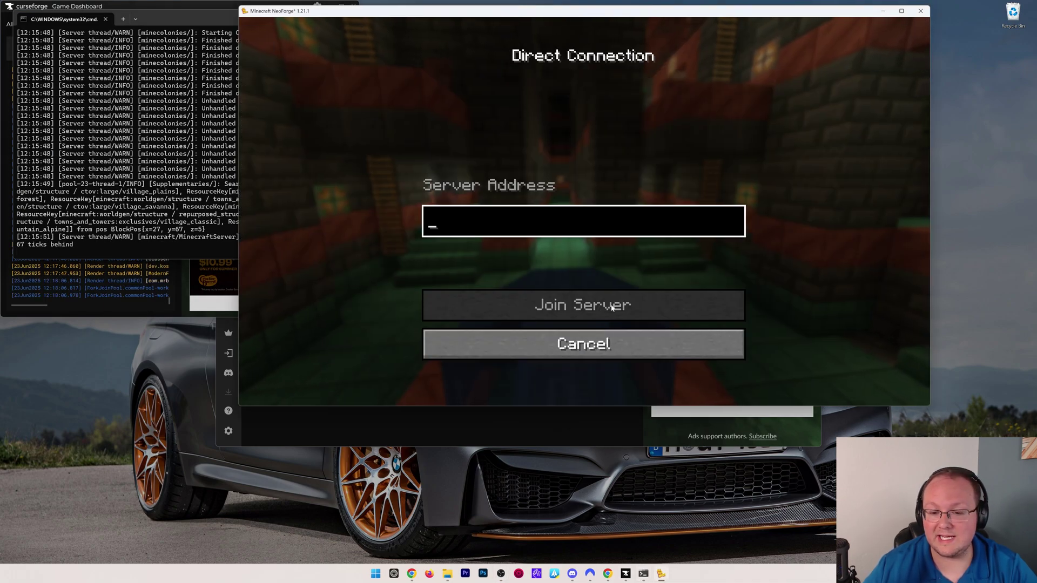
type("local")
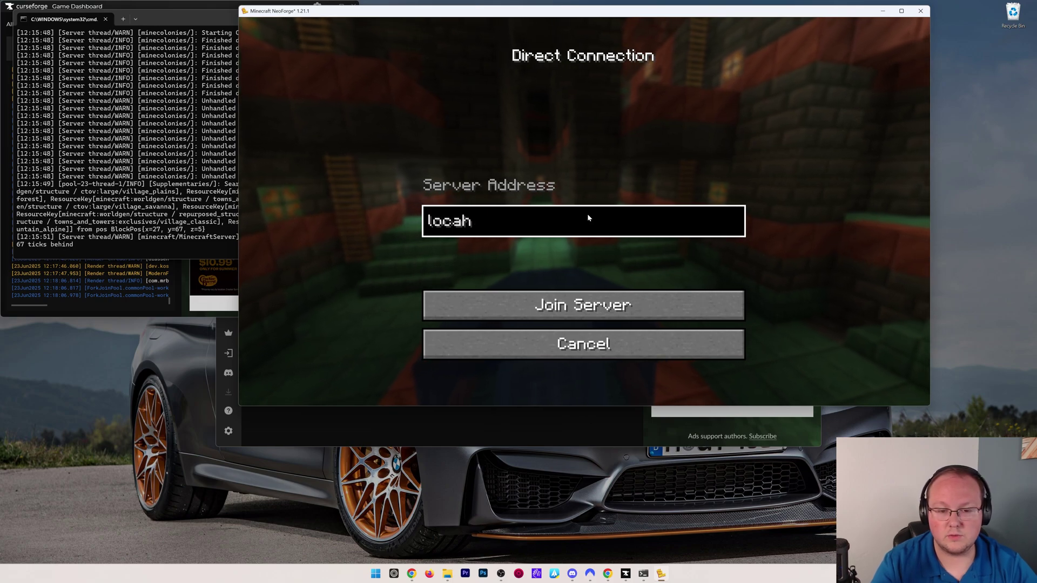
type("host")
key("Return")
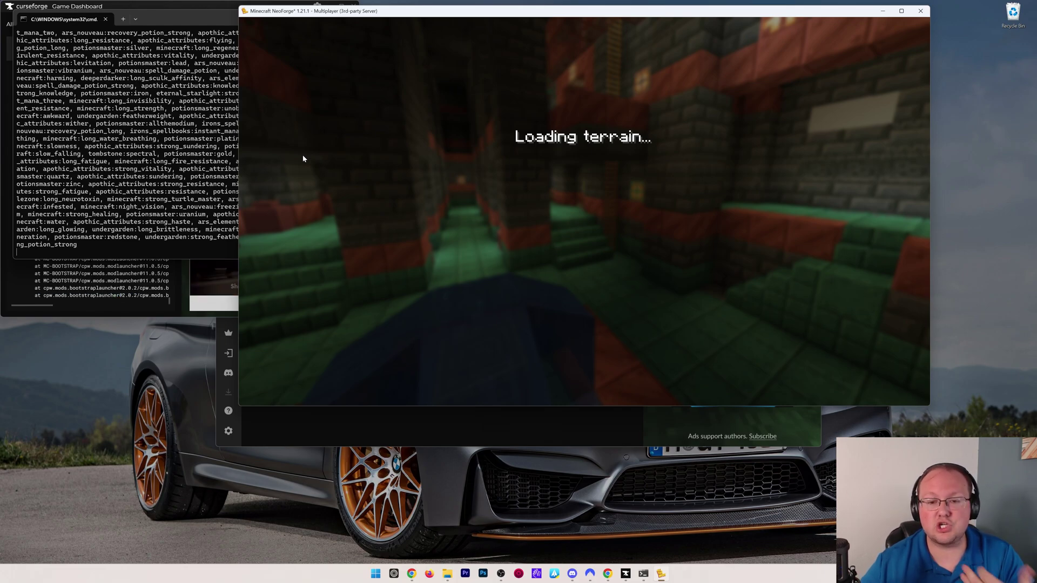
Check the server console for the player login and the CurseForge game log while the terrain loads, and return to the game.
left_click(182, 170)
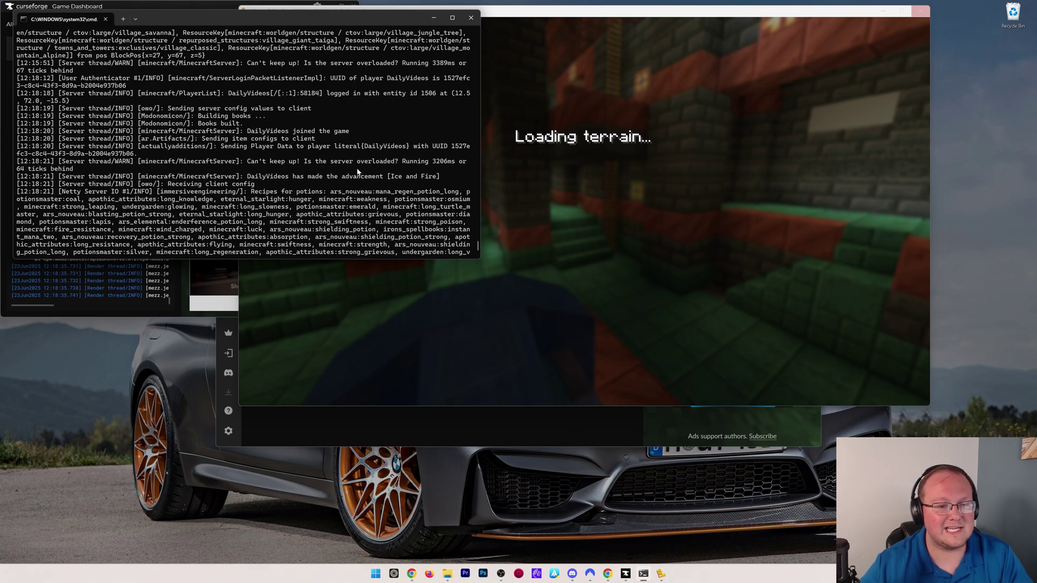
left_click(483, 208)
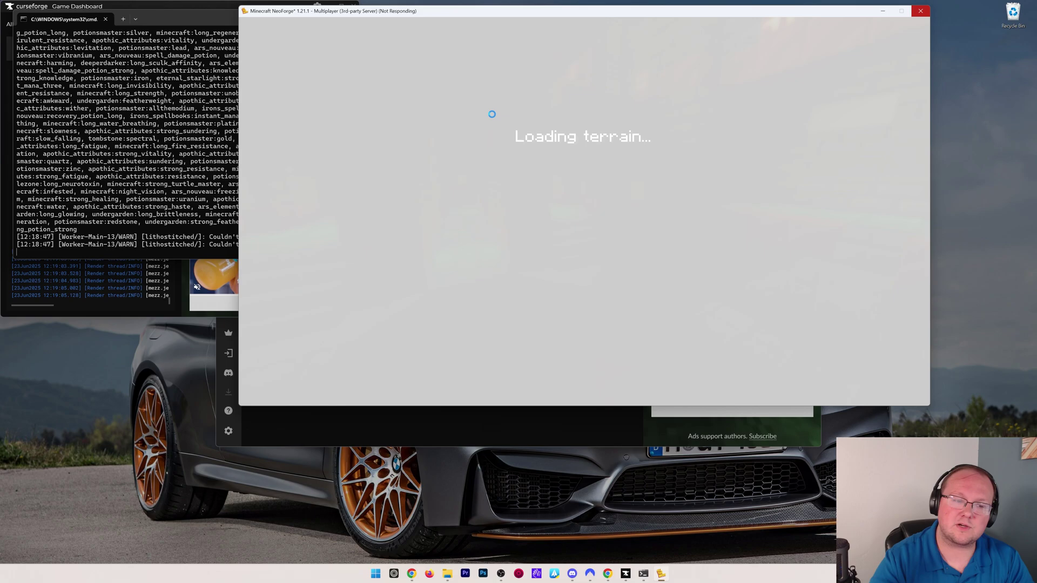
left_click(232, 122)
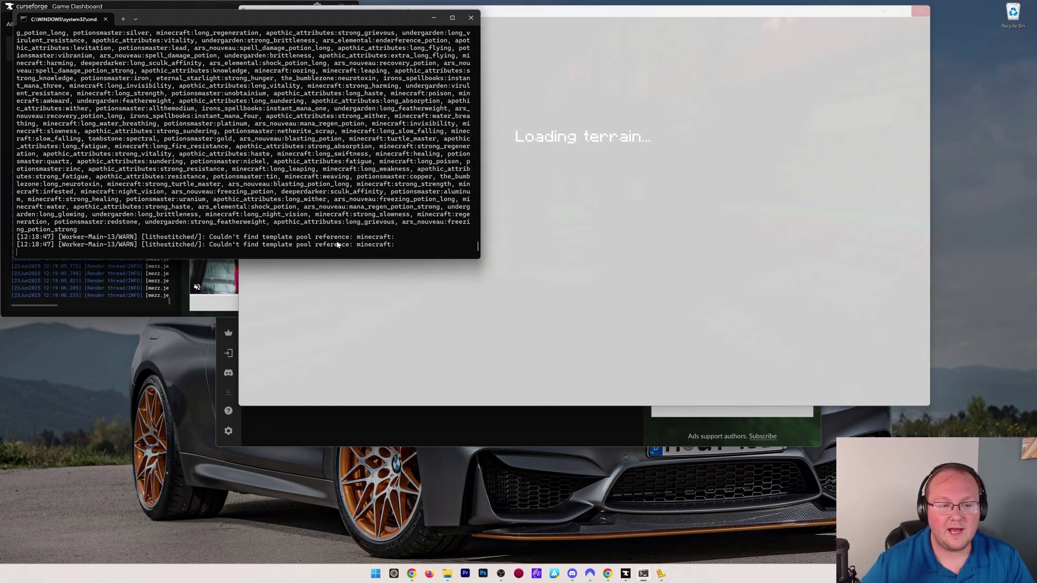
scroll(311, 218, "up", 6)
scroll(310, 218, "up", 6)
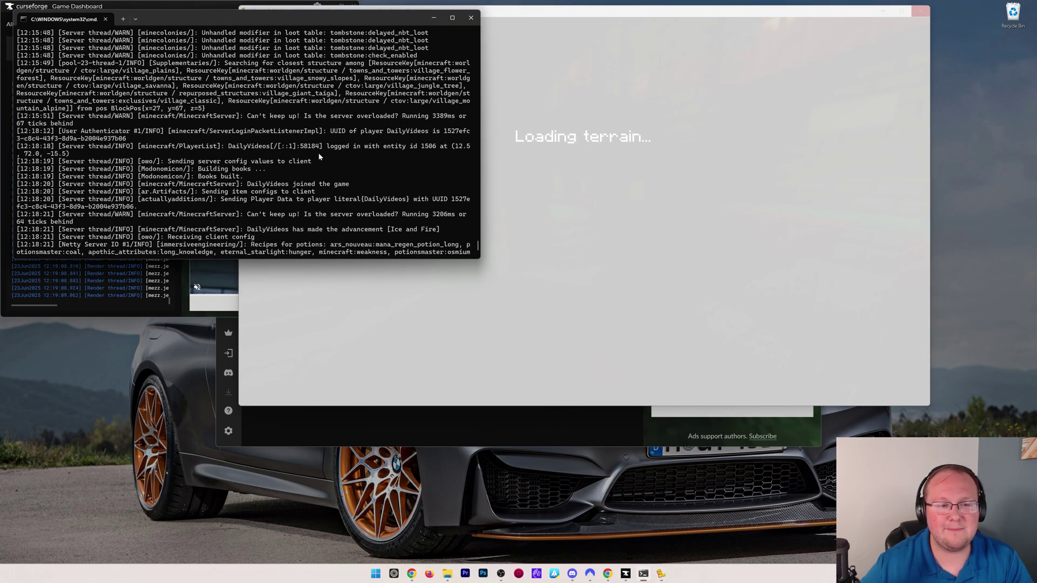
scroll(318, 156, "down", 15)
left_click(593, 226)
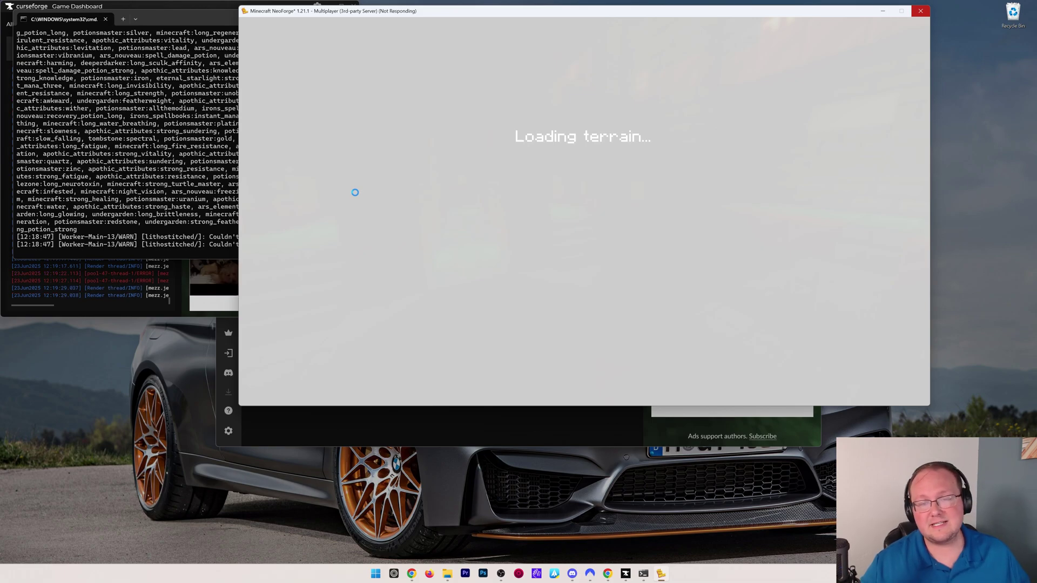
left_click(144, 300)
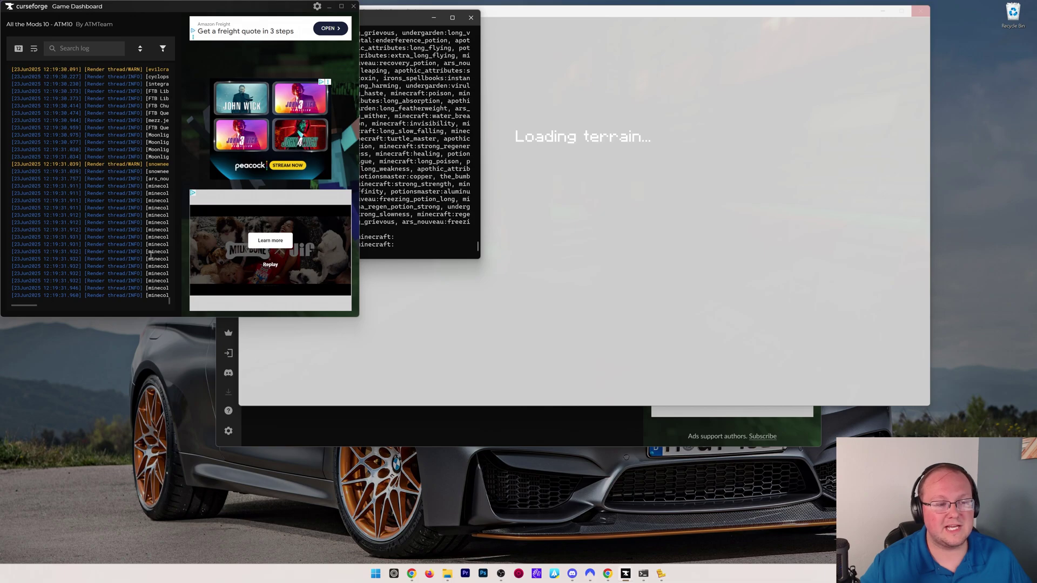
left_click(448, 294)
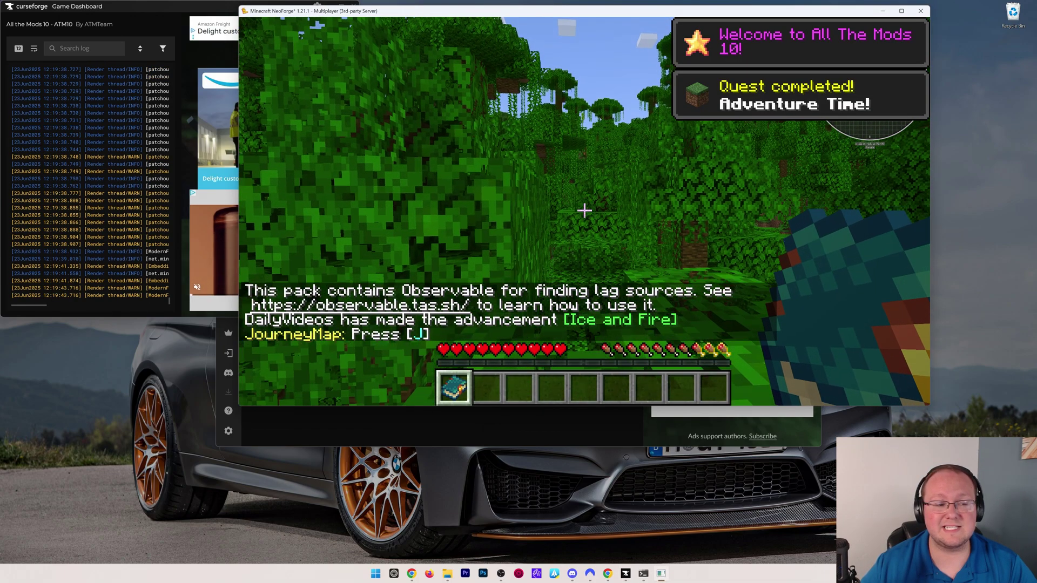
Open the in-game chat, switch to the server console, and try to query the online players with the command players.
key("t")
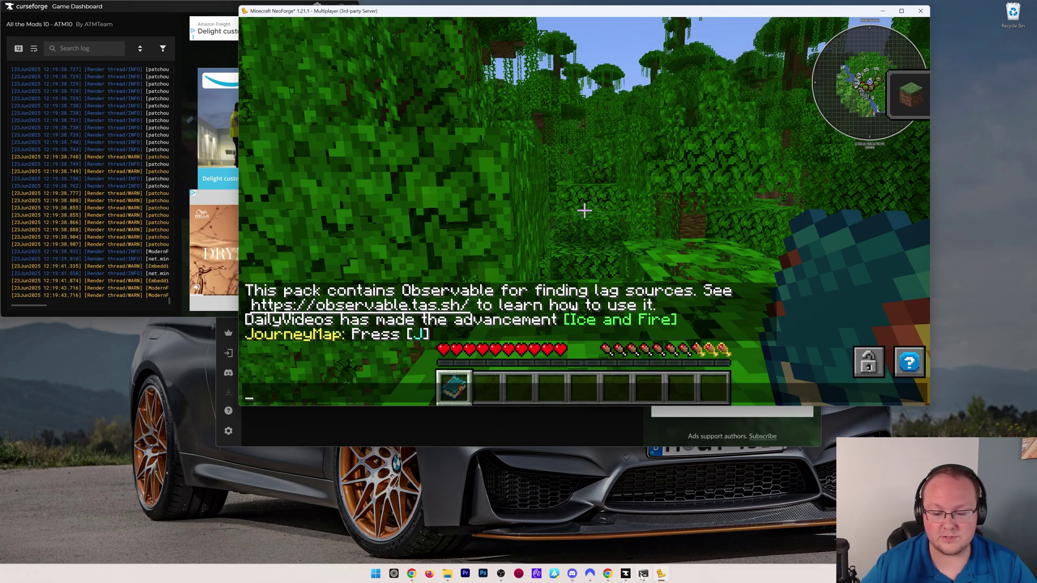
left_click(642, 575)
scroll(250, 229, "up", 6)
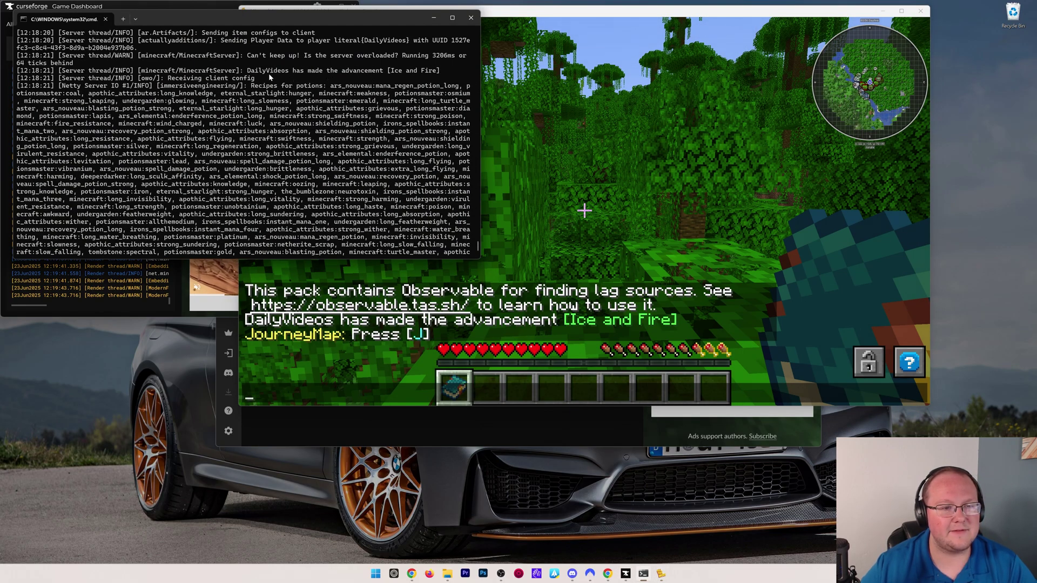
scroll(227, 162, "down", 5)
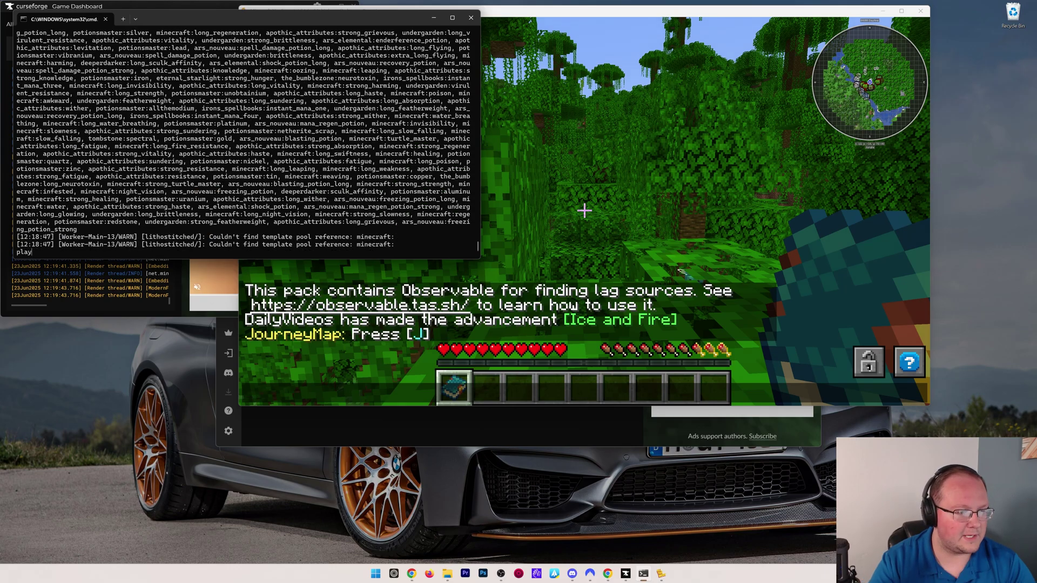
type("ers")
key("Return")
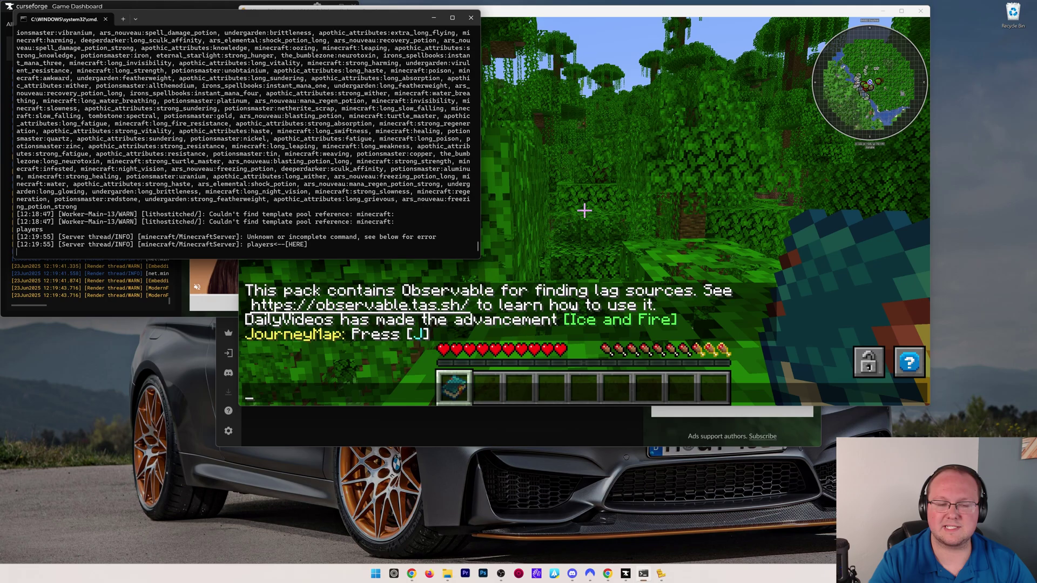
Return briefly to the game, and run the list command in the server console to show the online players.
key("Escape")
key("t")
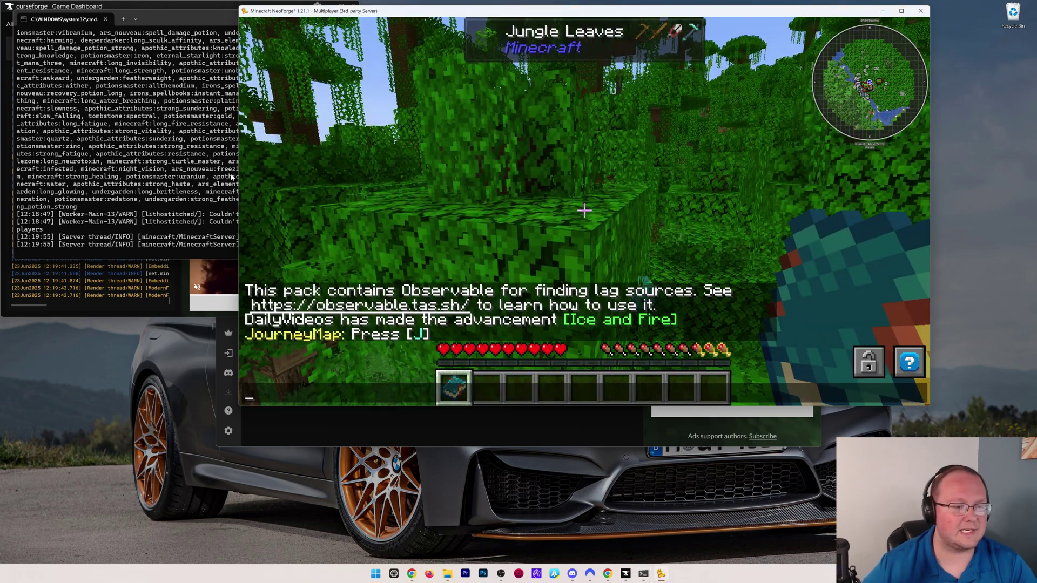
left_click(203, 179)
type("list")
key("Return")
type("t")
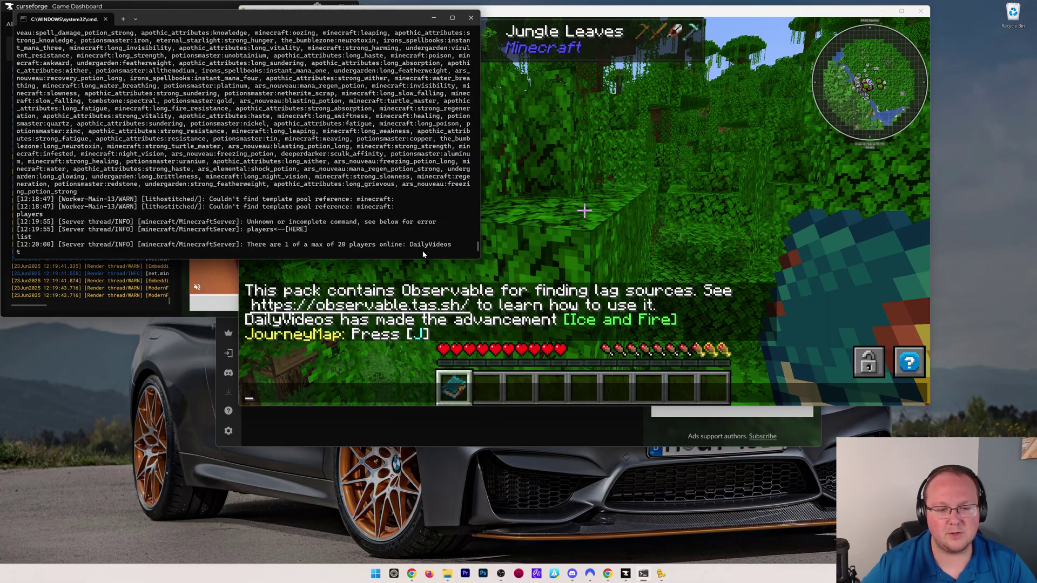
Return to the game, close the chat, and walk forward through the jungle to try out the server world.
left_click(402, 270)
key("Escape")
key("w")
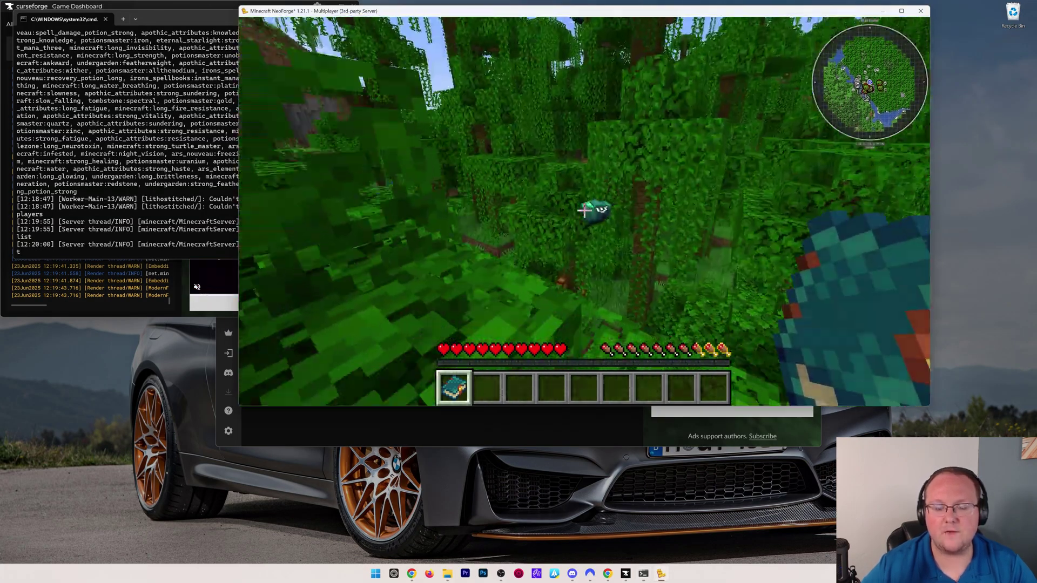
key("w")
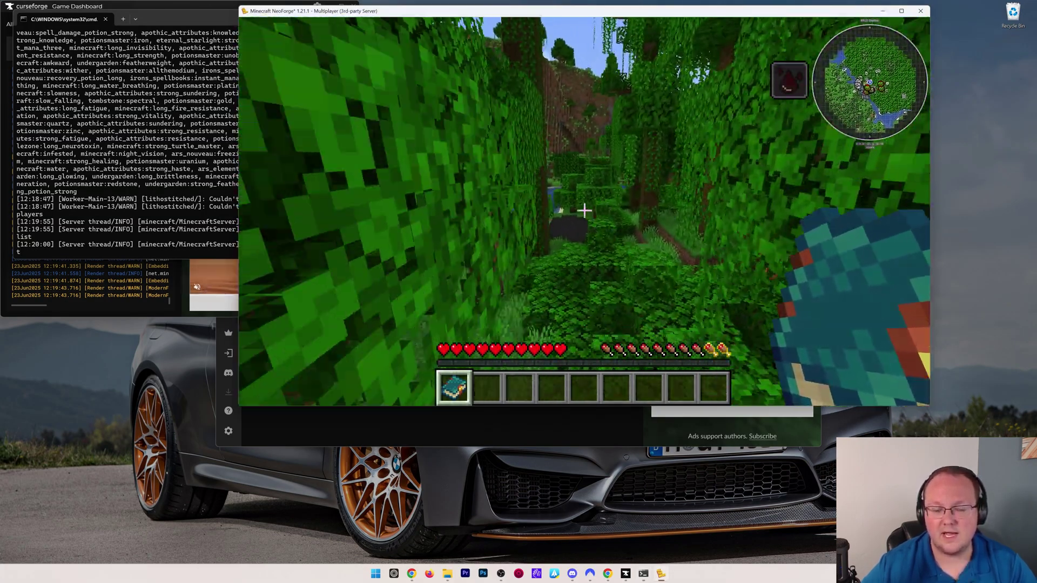
key("w")
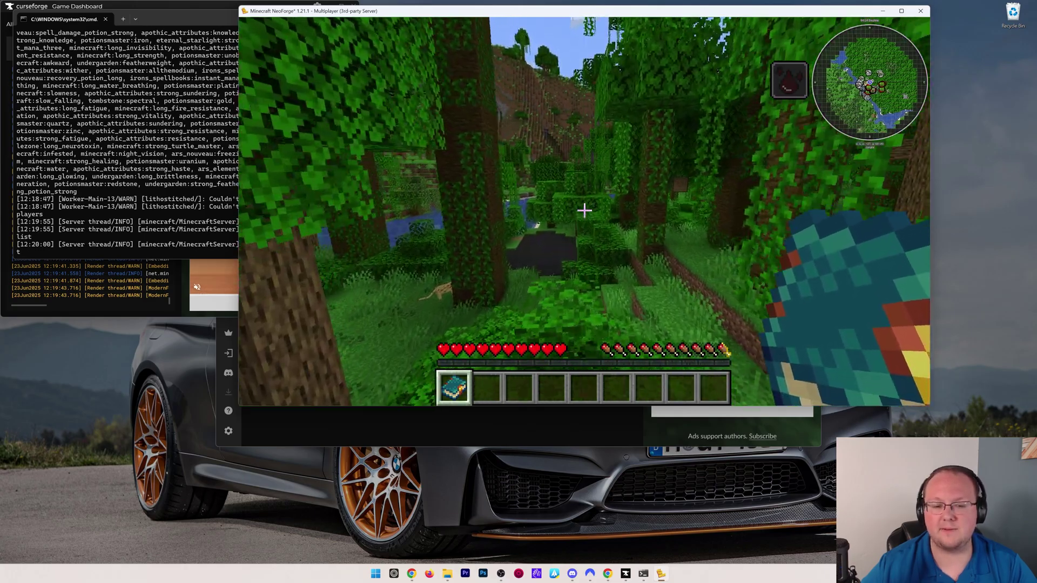
key("w")
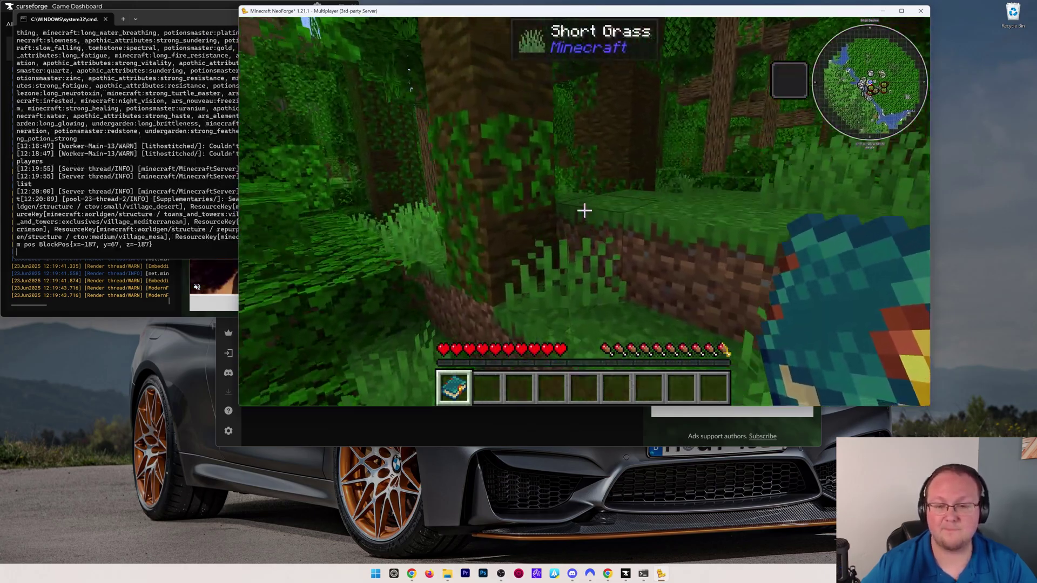
key("w")
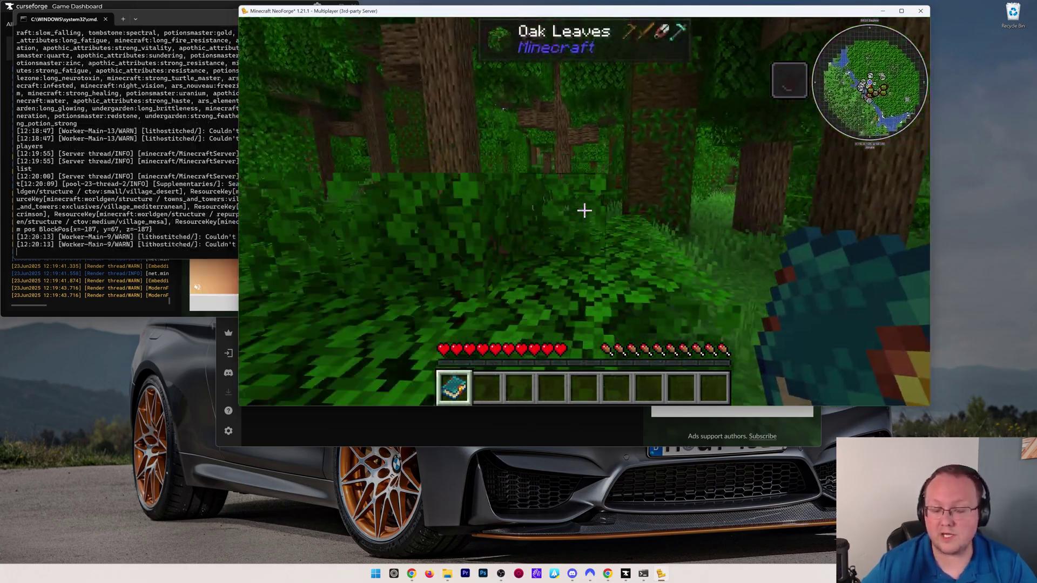
key("w")
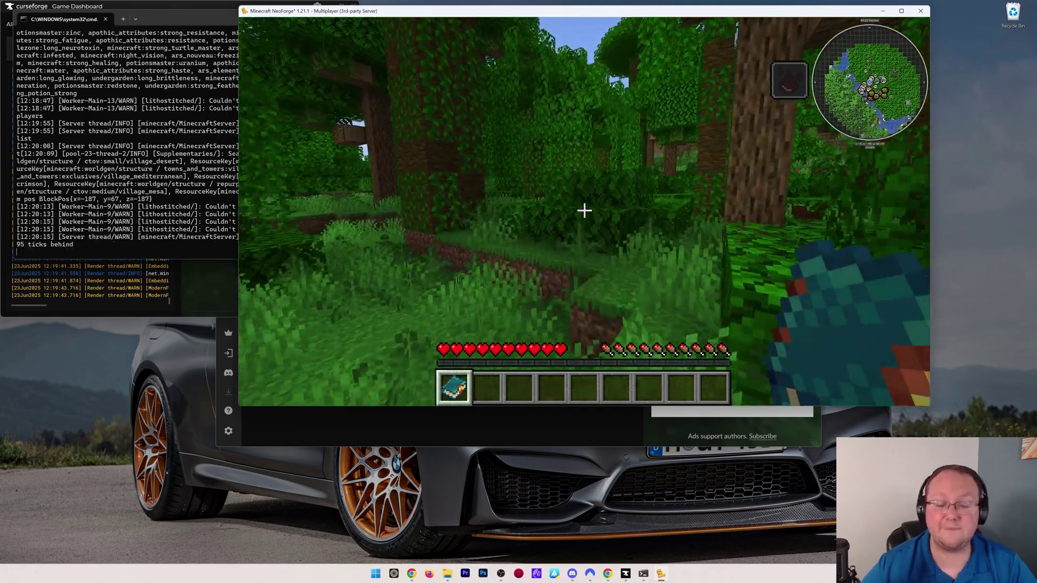
key("w")
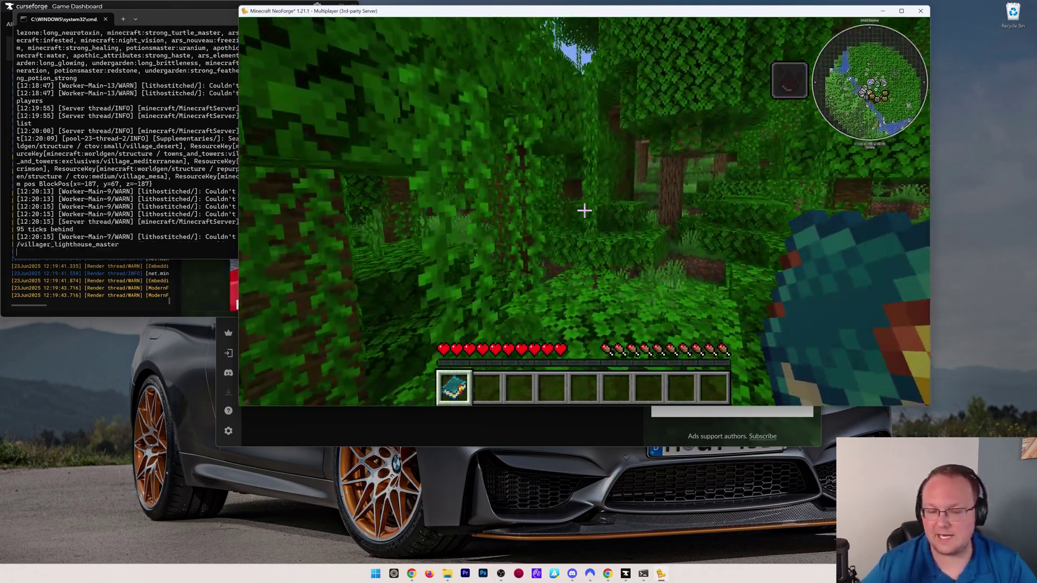
key("w")
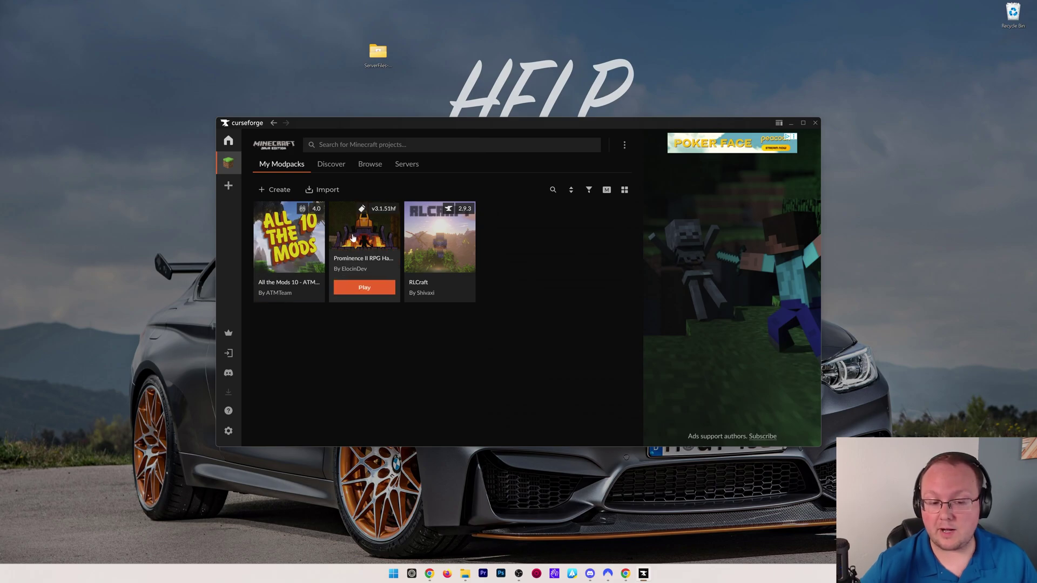
Open RLCraft from My Modpacks in CurseForge, return to the modpack list, and reopen RLCraft to check its Minecraft and Forge versions.
left_click(431, 241)
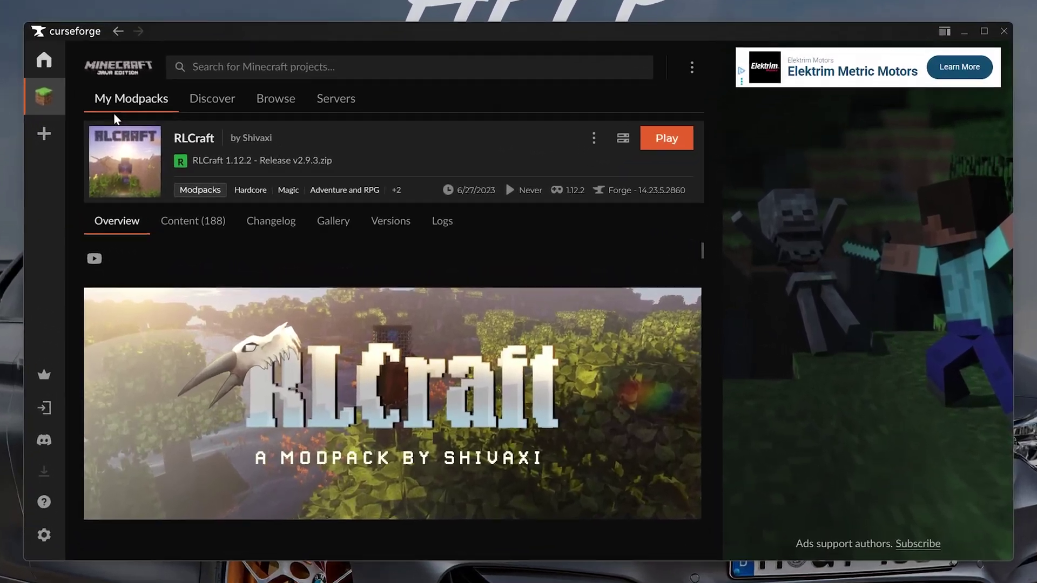
left_click(112, 110)
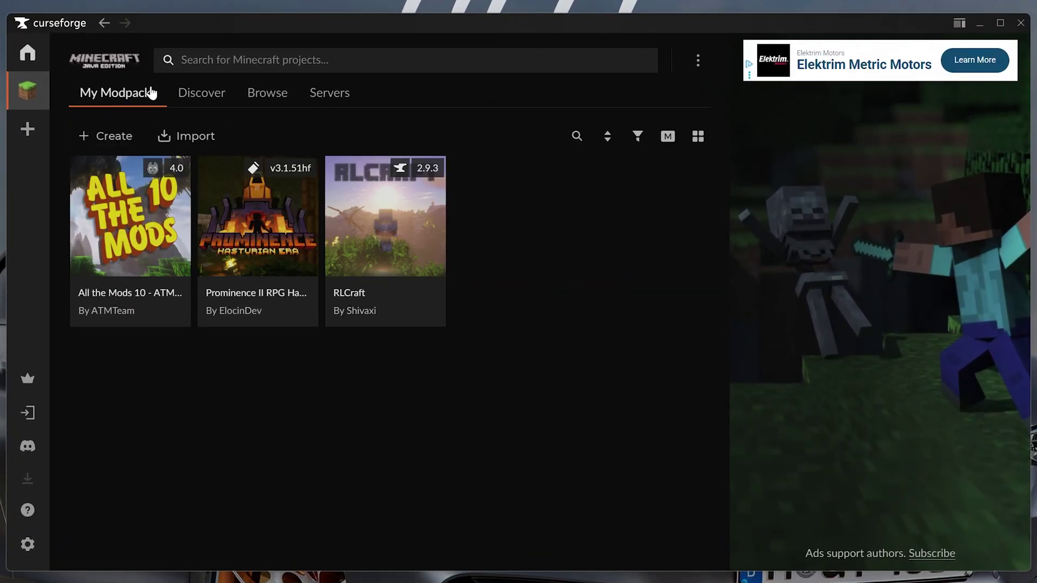
left_click(395, 205)
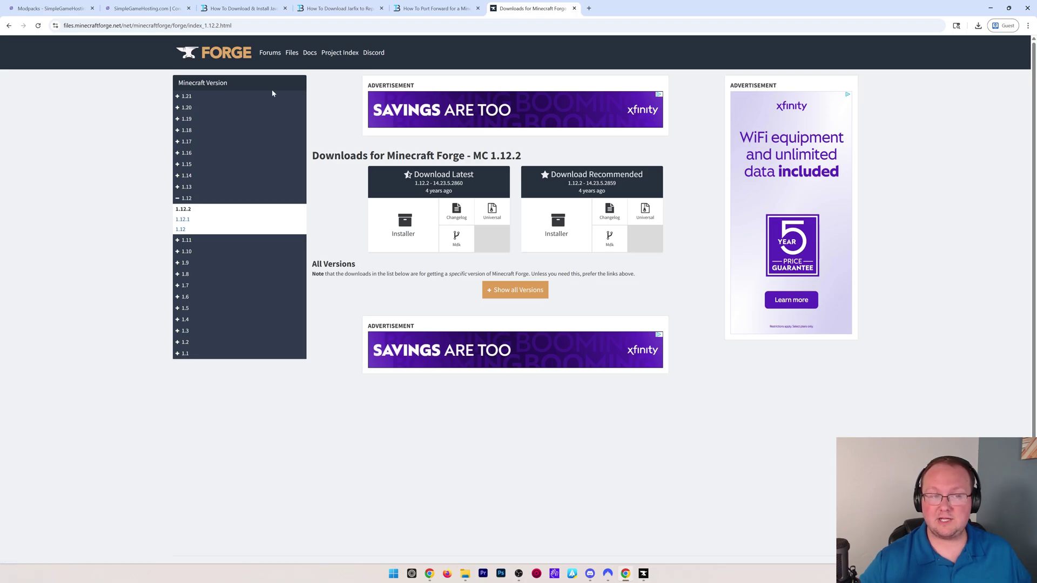
View the Forge downloads for Minecraft 1.20.6, and return to the 1.12.2 download page.
left_click(187, 108)
left_click(182, 118)
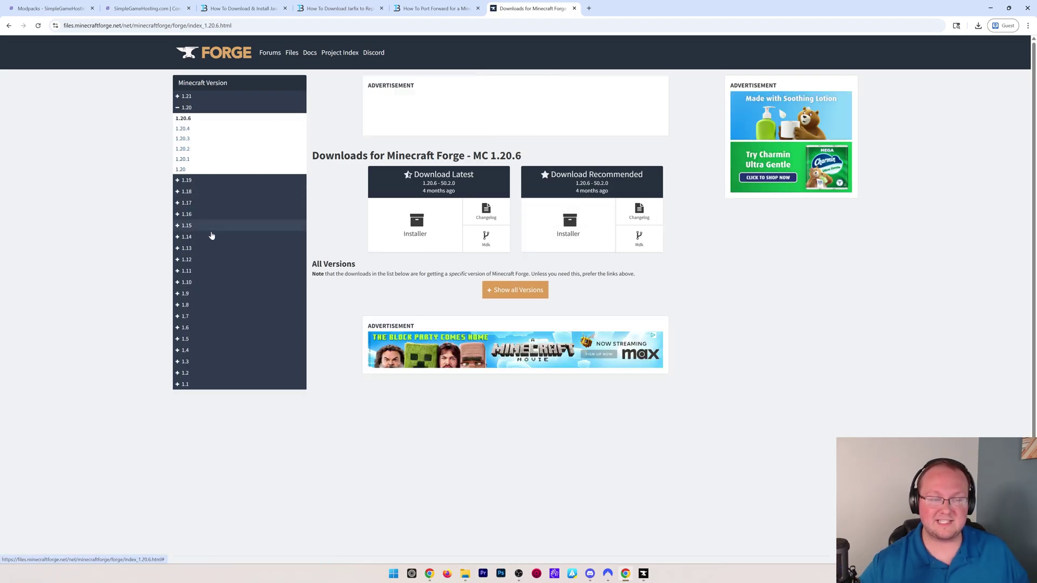
left_click(197, 259)
left_click(189, 276)
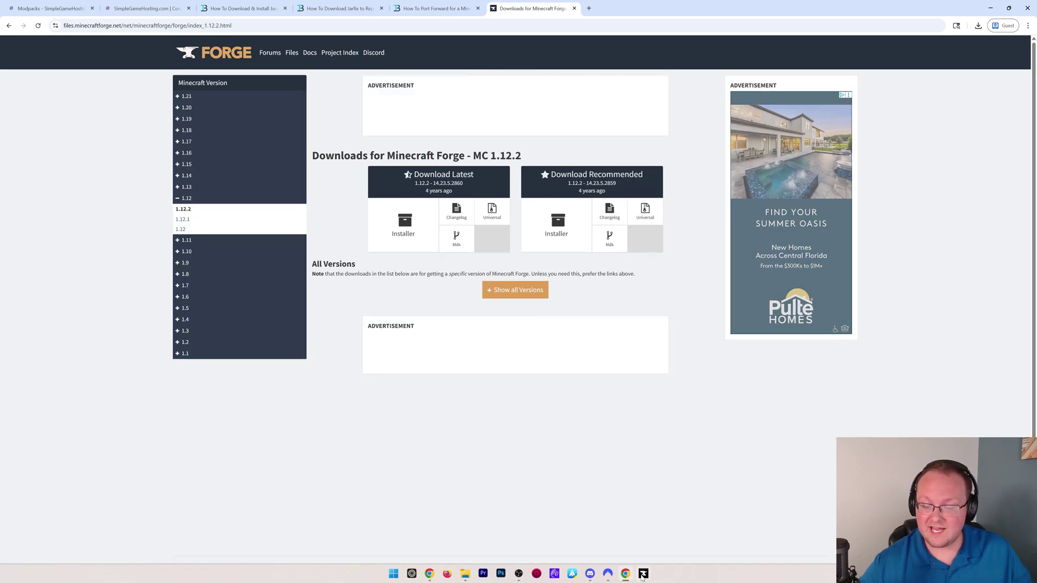
Compare RLCraft's modloader version in CurseForge with the latest Forge 1.12.2 version on the downloads page.
key("alt+Tab")
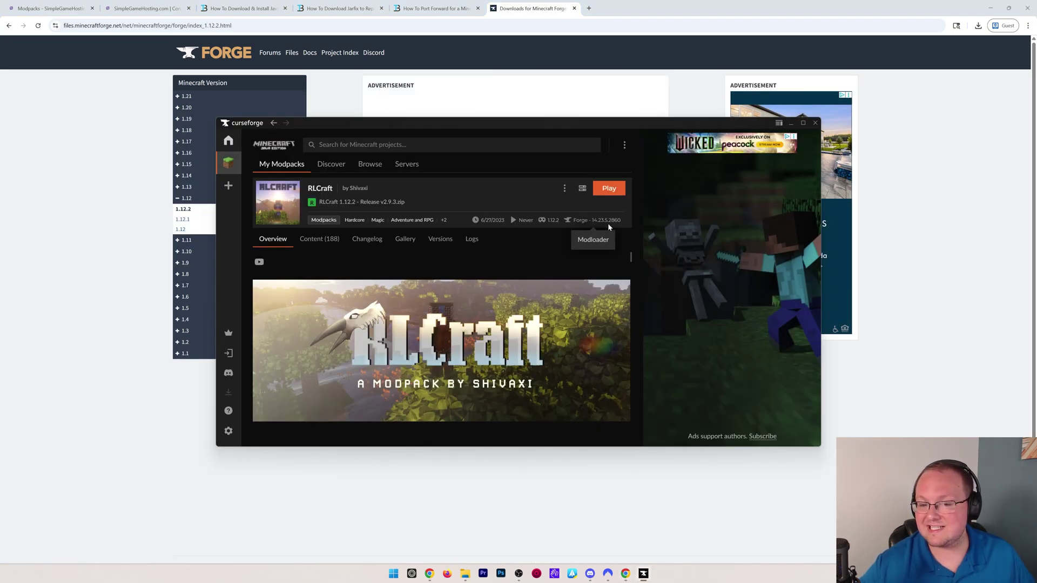
key("alt+Tab")
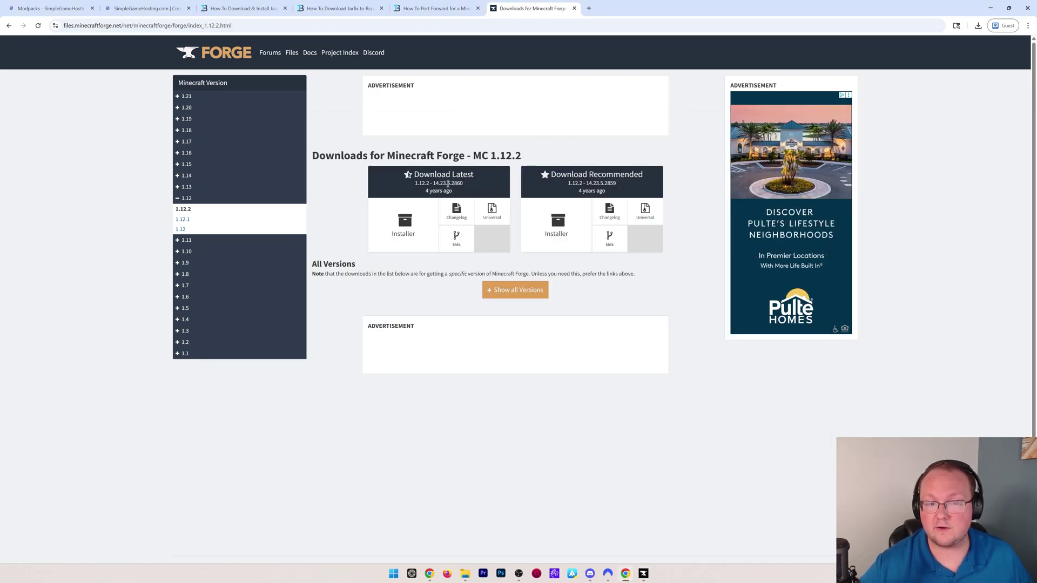
left_click(467, 185)
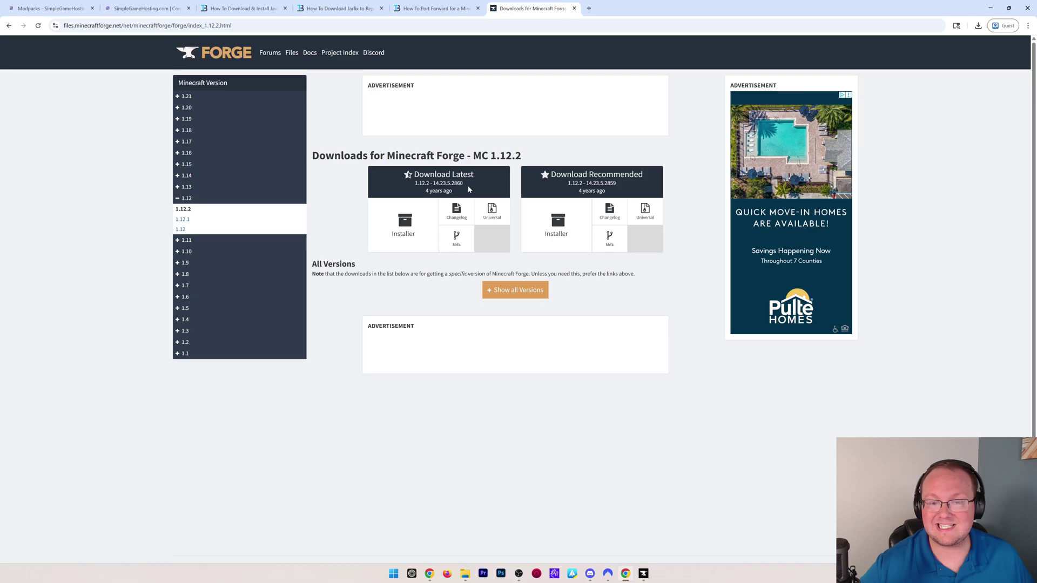
Download the latest Forge 1.12.2 installer, skip the advertisement, and save forge-1.12.2-14.23.5.2860-installer.jar to the Downloads folder.
left_click(409, 238)
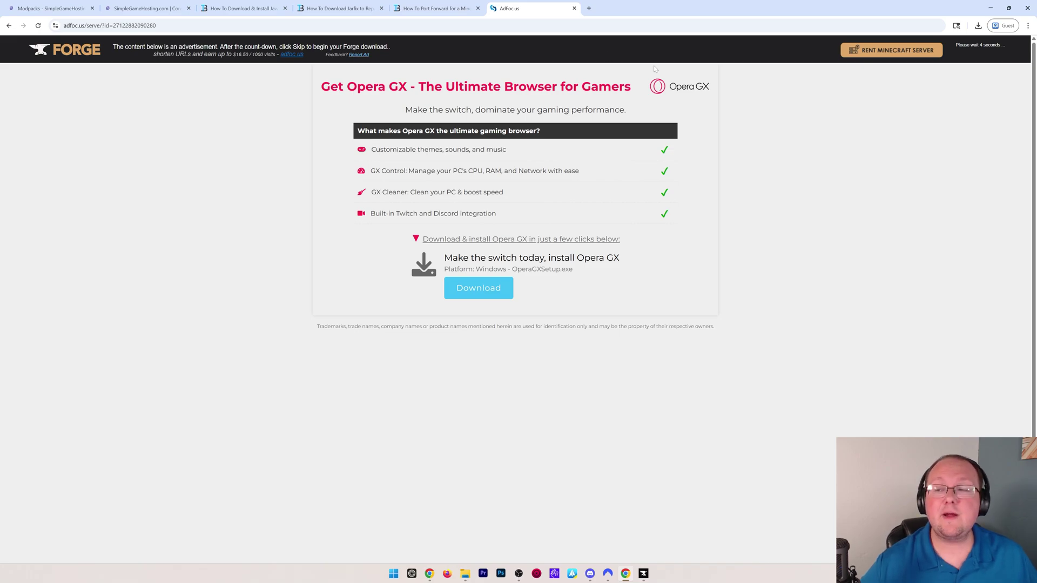
left_click(979, 50)
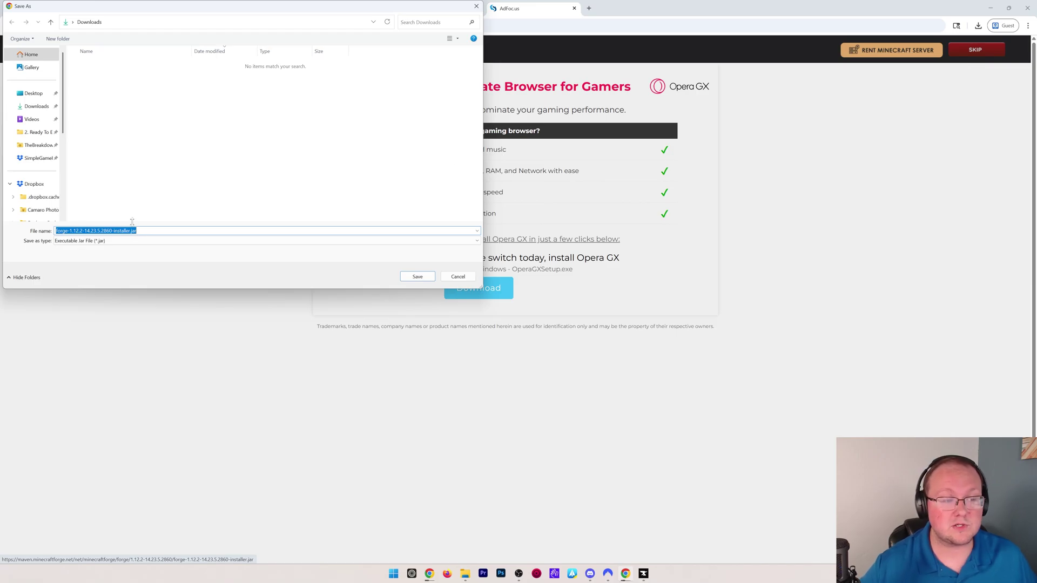
left_click(417, 276)
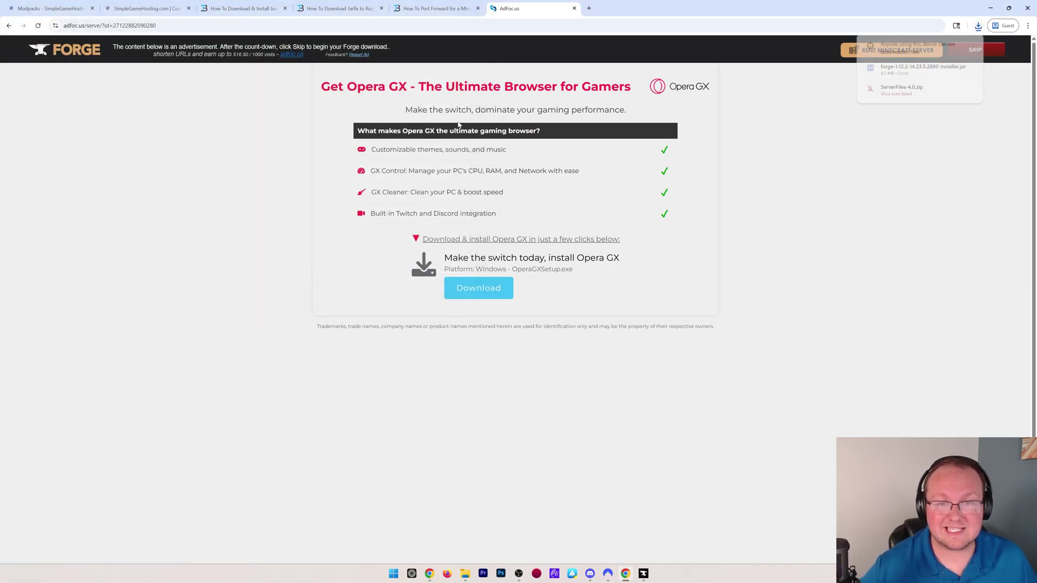
Close the advertisement page and move the Forge installer and the RLCraft Server Pack 1.12.2 - Release v2.9.3.zip from Downloads to the desktop.
key("ctrl+w")
left_click(625, 573)
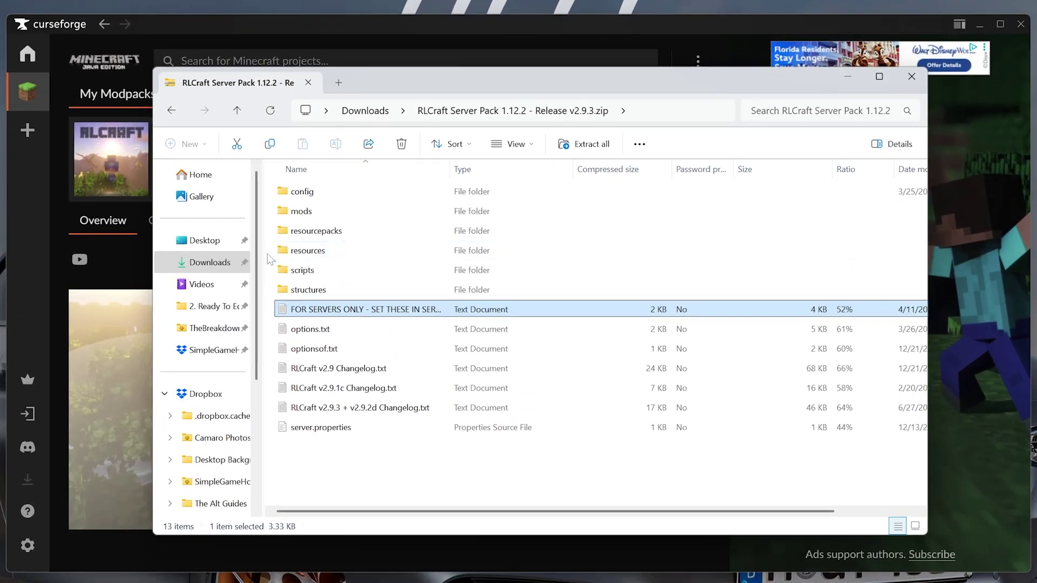
left_click(334, 267)
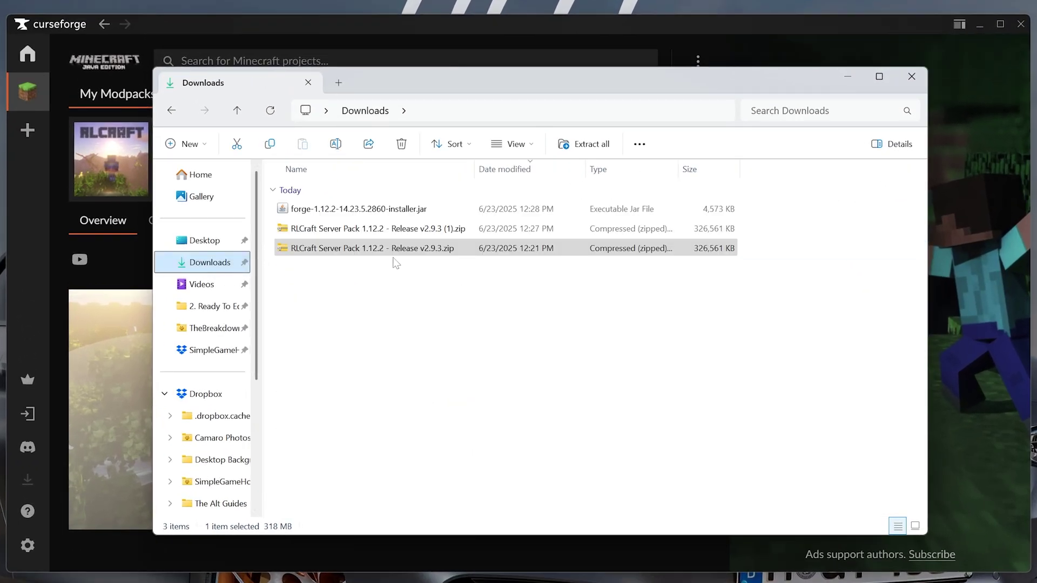
left_click(365, 247)
left_click(373, 209)
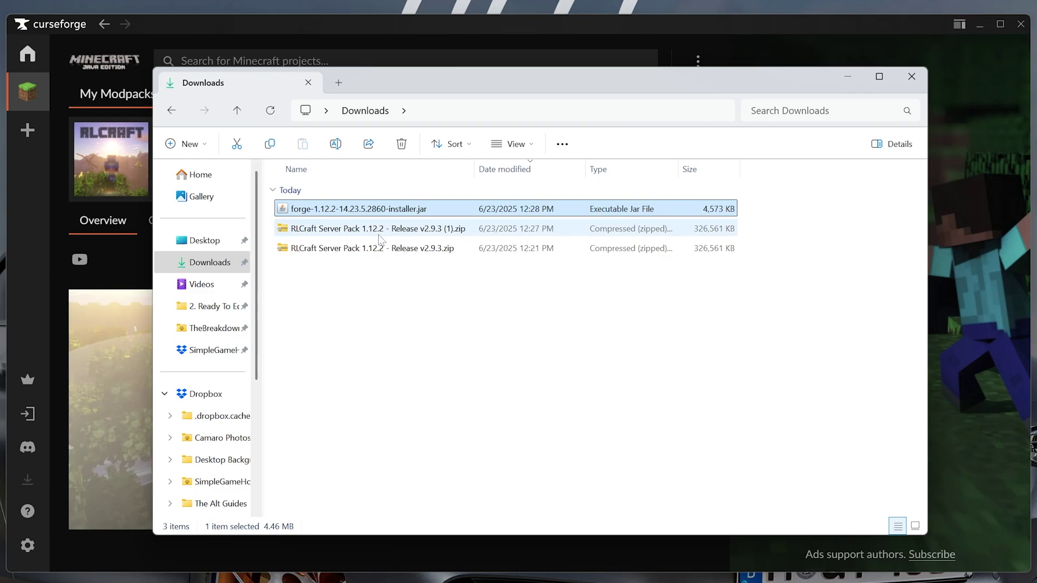
left_click(378, 248, "ctrl")
left_click_drag(378, 248, 122, 70)
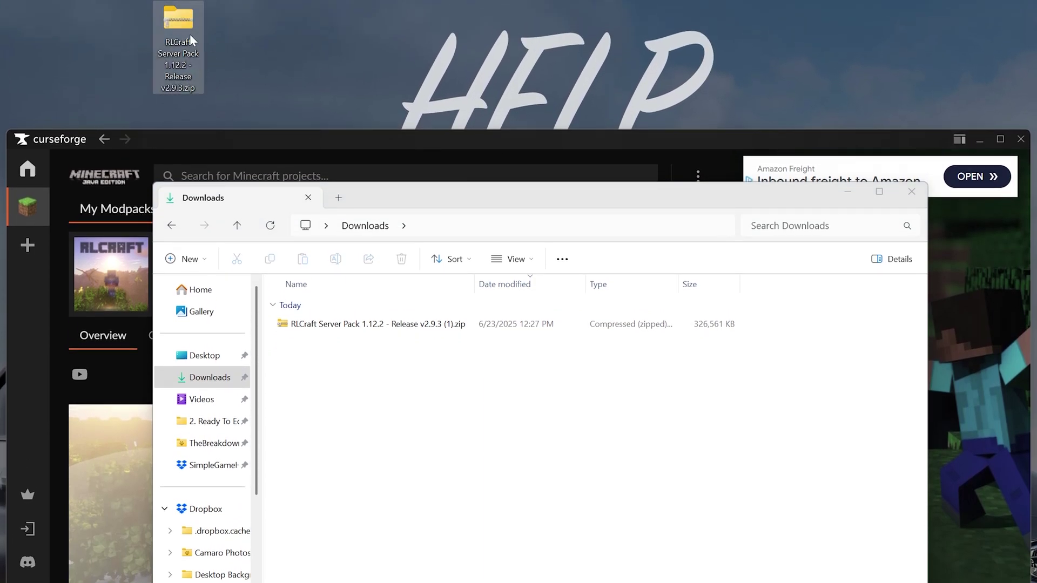
Extract the RLCraft server pack zip on the desktop and minimize the Downloads and CurseForge windows.
right_click(166, 33)
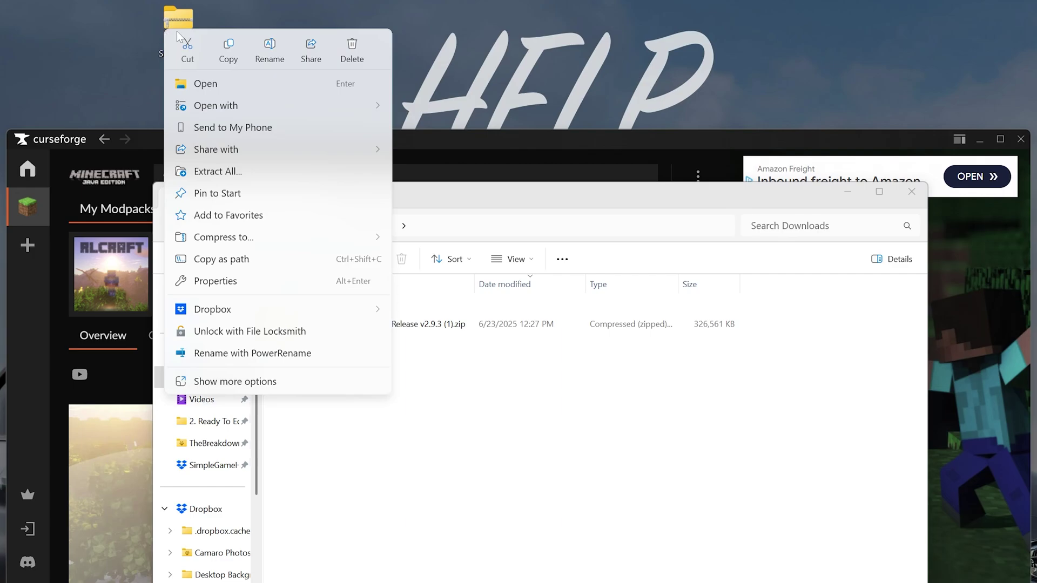
left_click(218, 172)
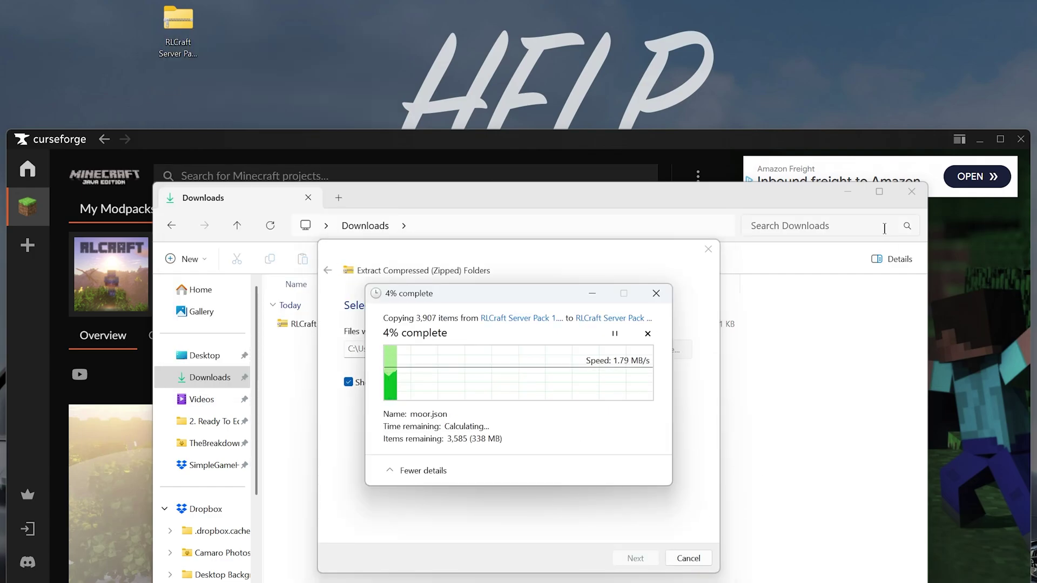
left_click(846, 201)
left_click(979, 139)
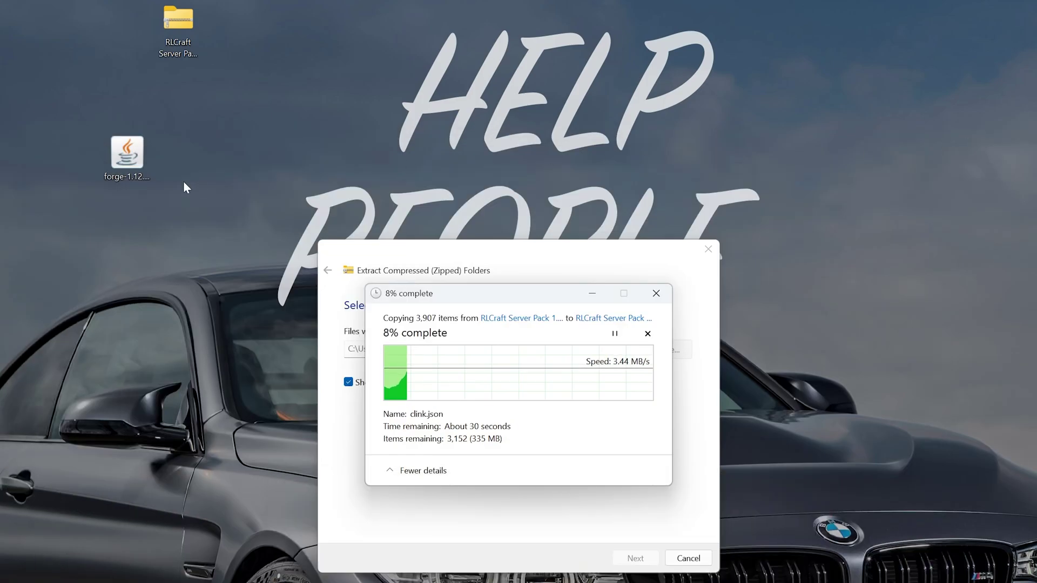
Place the Forge installer beside the RLCraft server pack on the desktop and delete the server pack's zip file.
left_click_drag(127, 159, 305, 94)
left_click(34, 137)
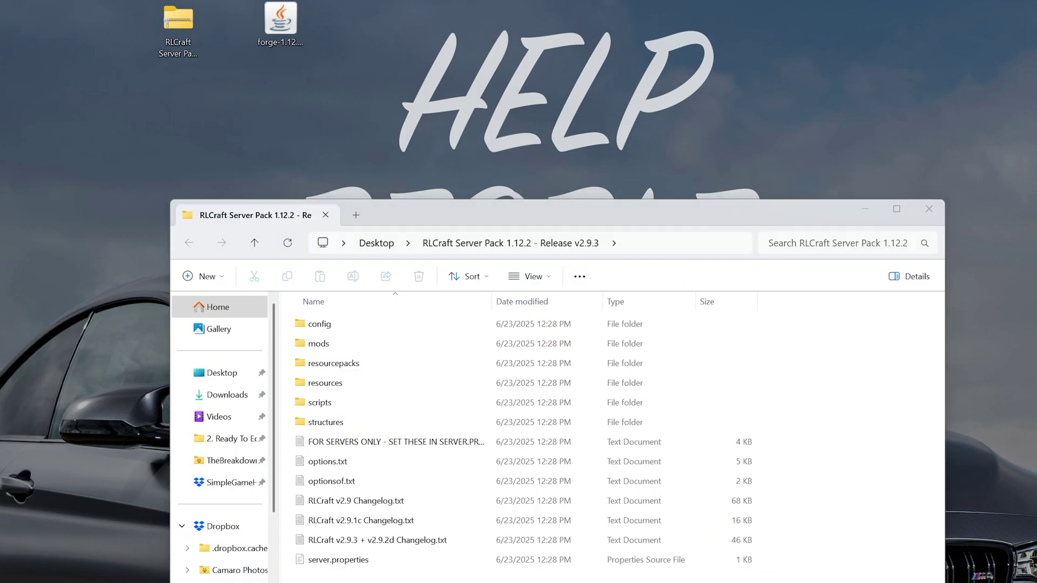
left_click(179, 78)
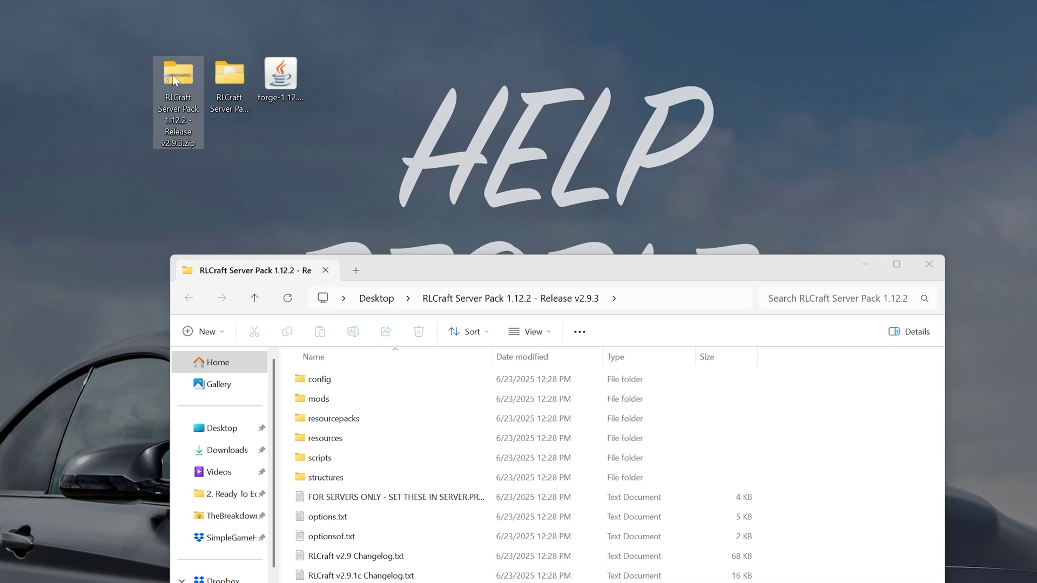
key("Delete")
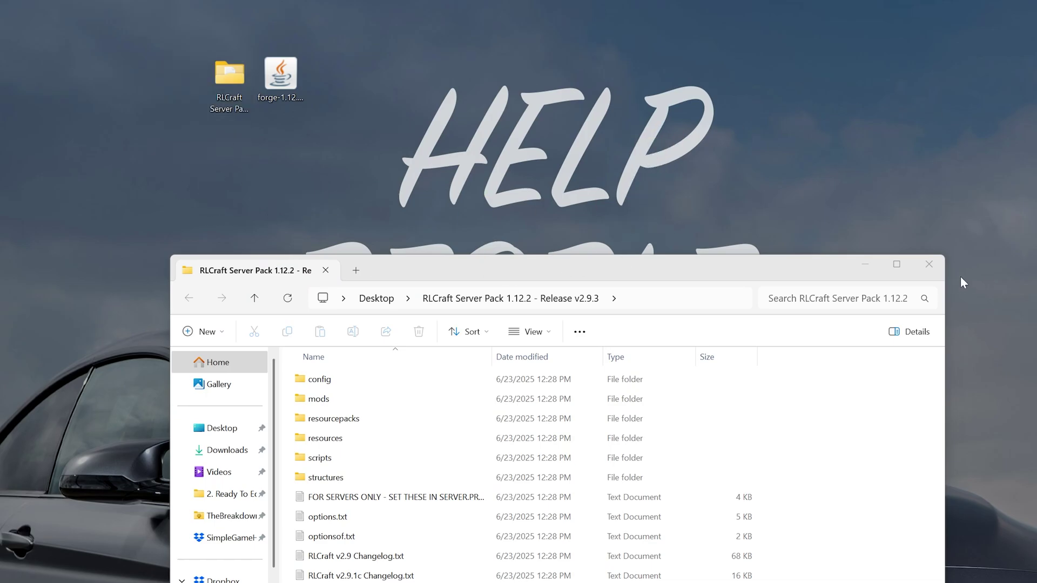
left_click(929, 264)
Launch the forge-1.12.2-14.23.5.2860 installer from the desktop.
left_click(272, 100)
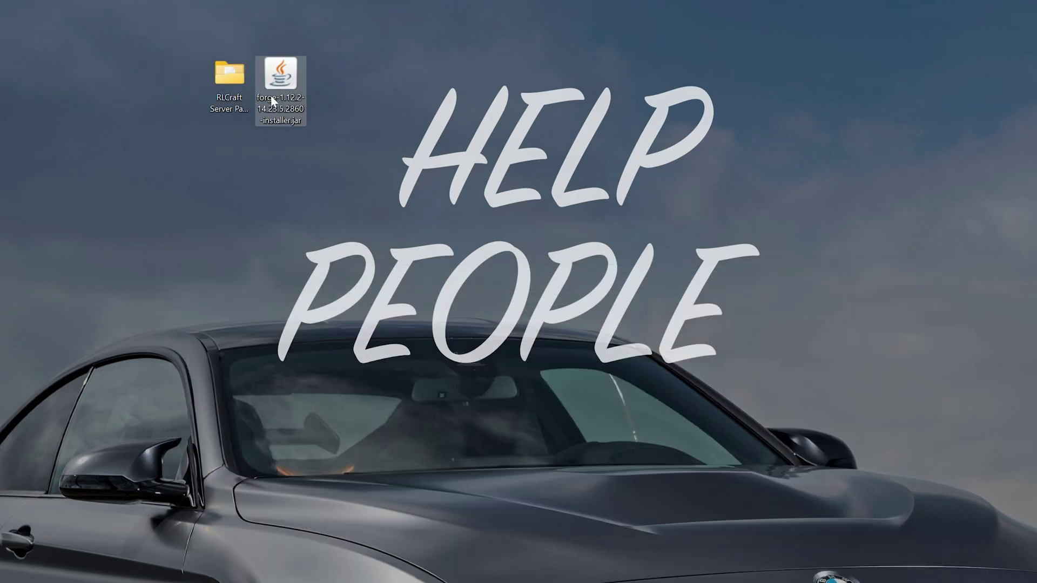
right_click(278, 82)
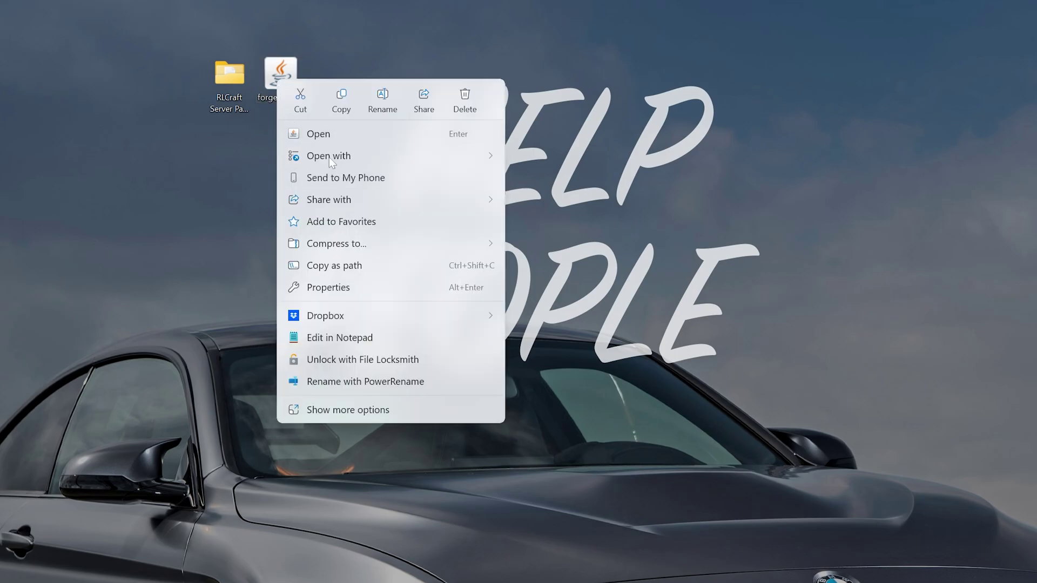
mouse_move(329, 157)
left_click(572, 155)
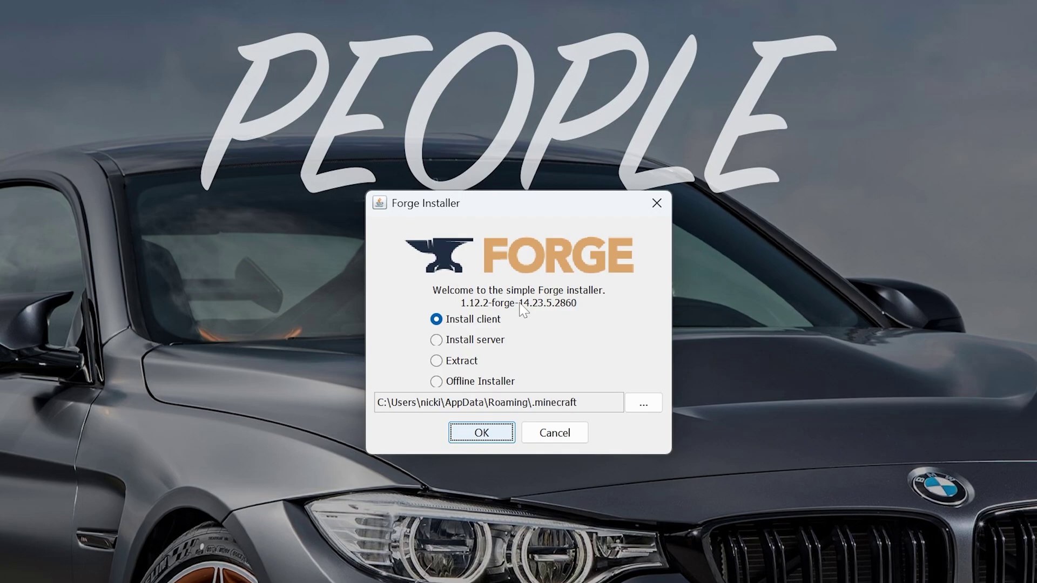
Install the Forge server into the desktop's RLCraft Server Pack 1.12.2 - Release v2.9.3 folder, and delete the installer file.
left_click(438, 342)
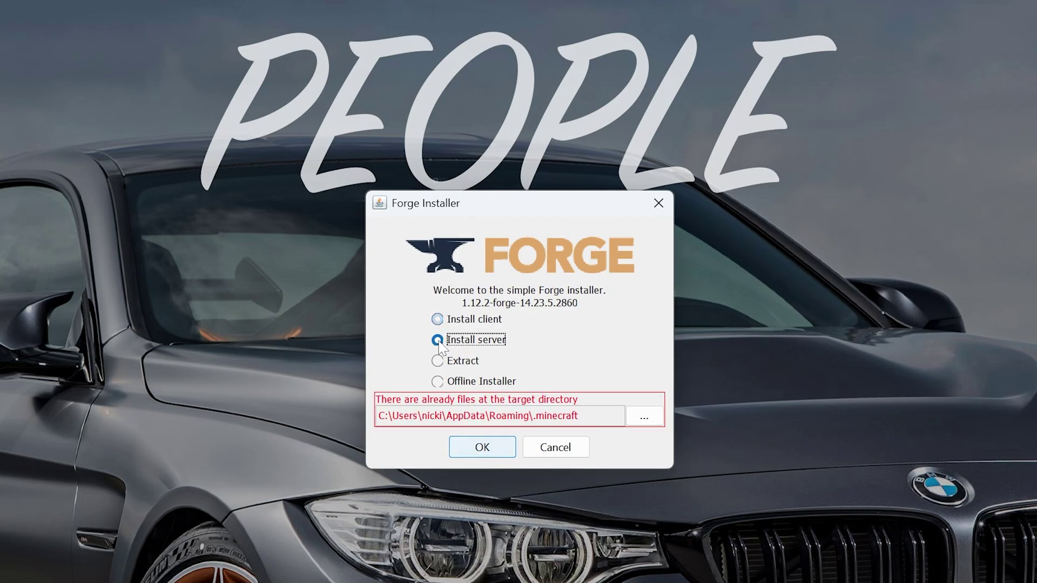
left_click(643, 416)
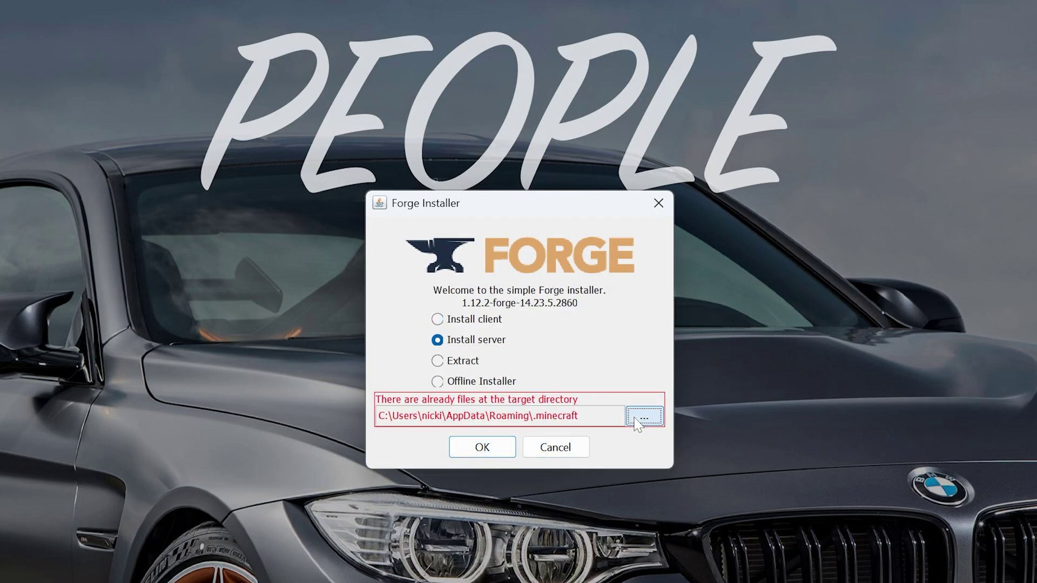
left_click(281, 279)
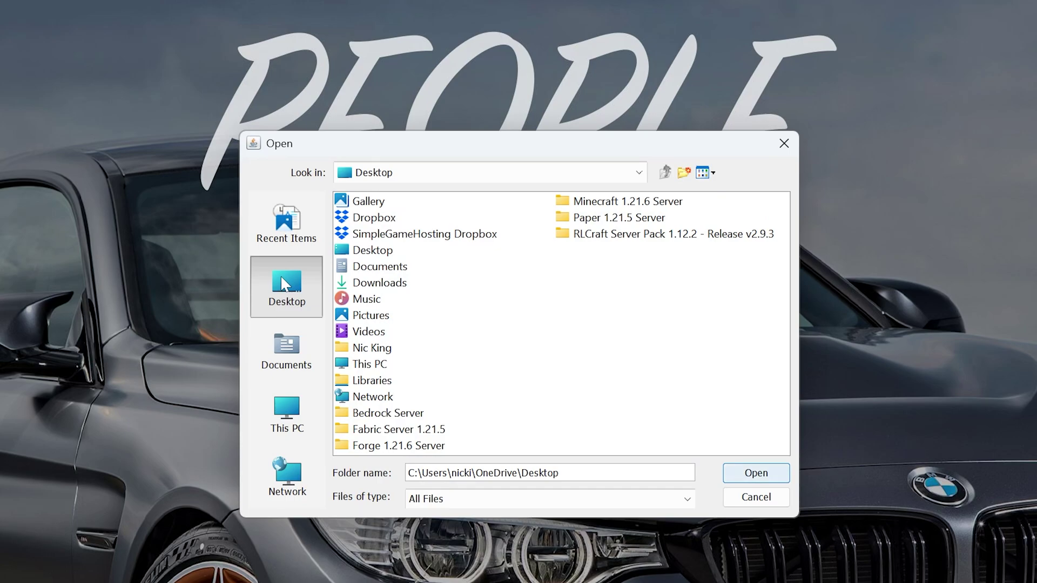
left_click(625, 237)
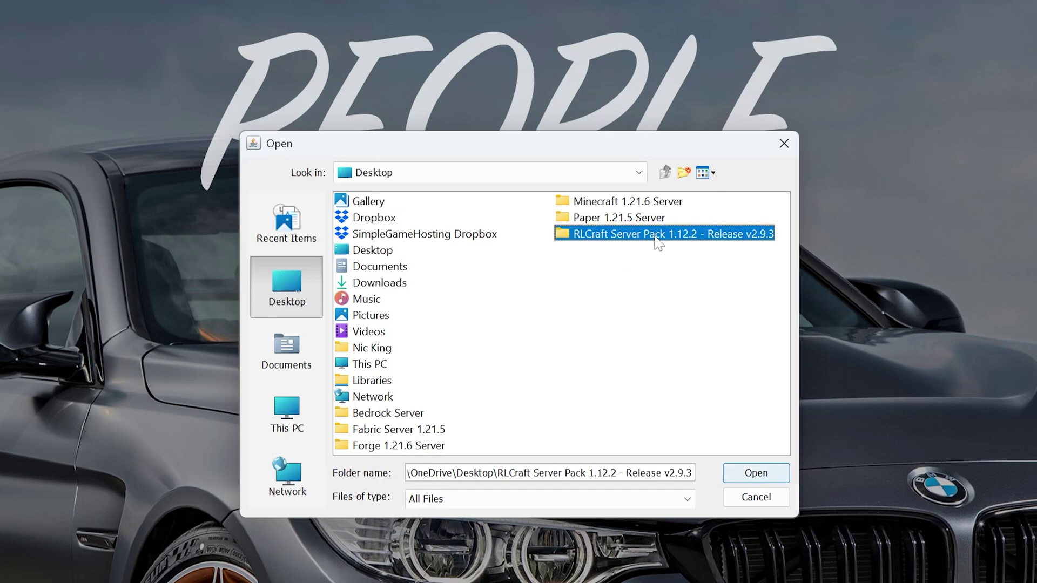
left_click(756, 473)
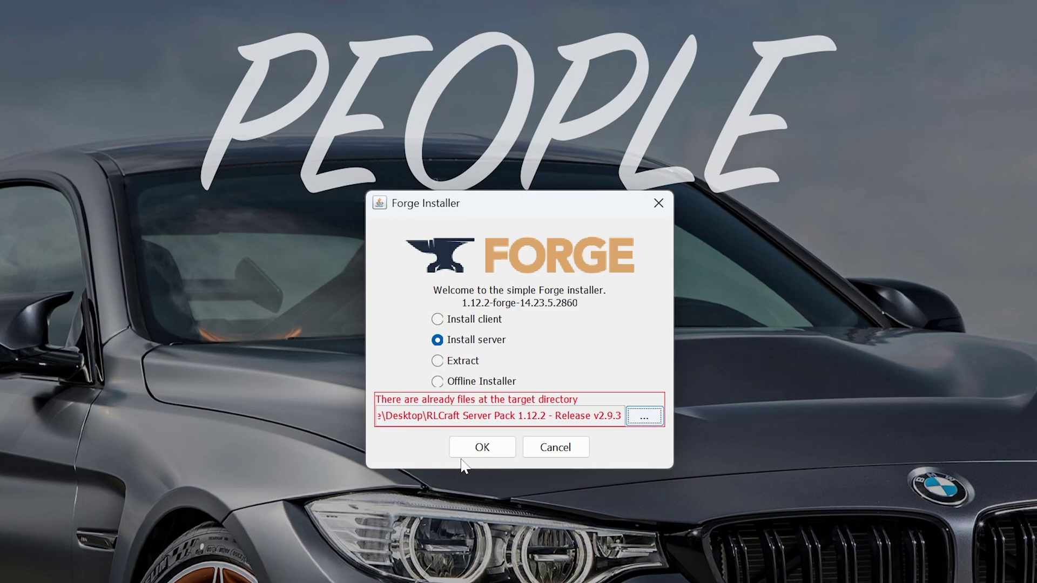
left_click(475, 449)
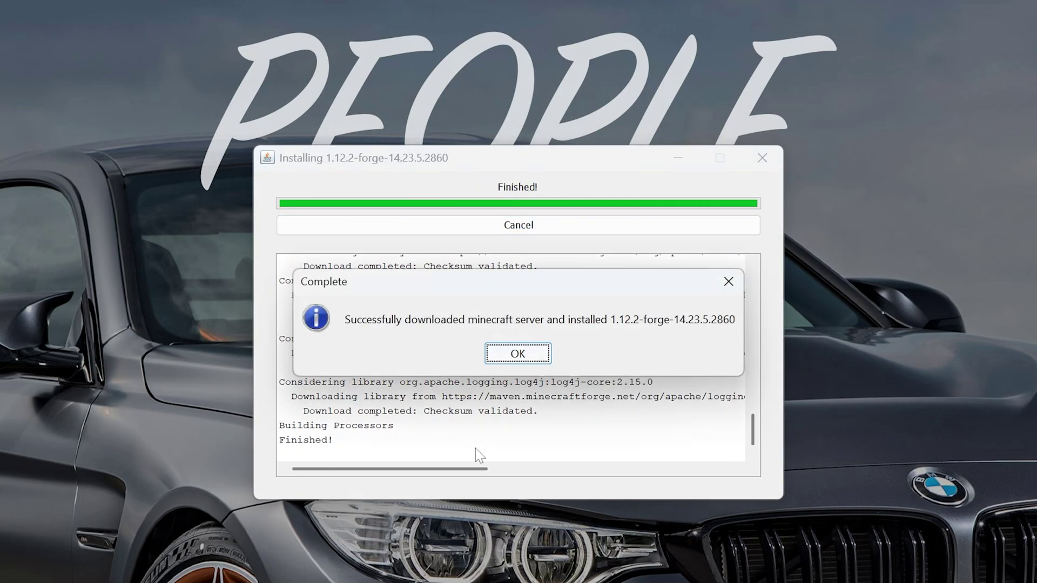
left_click(506, 356)
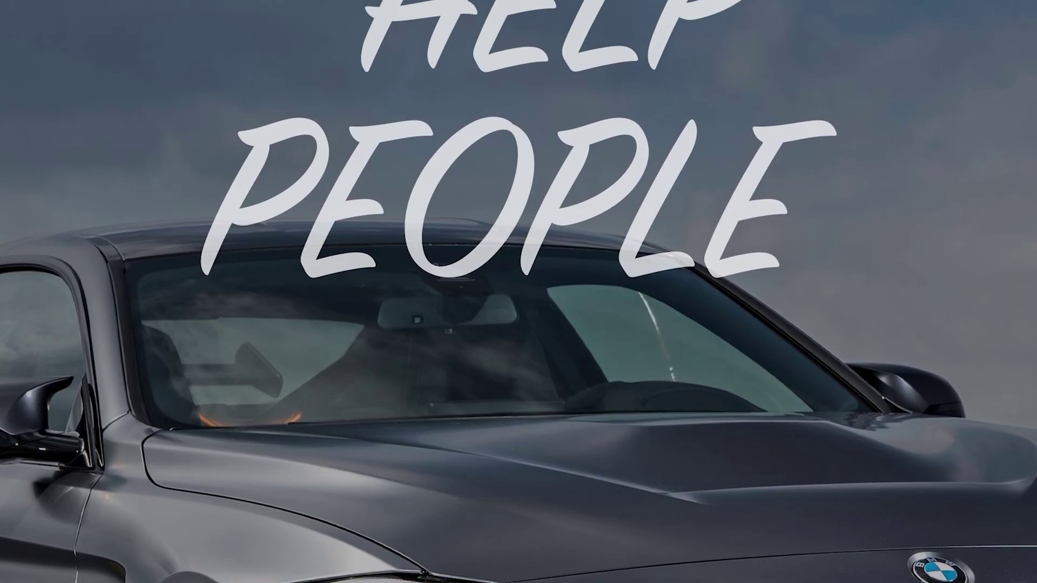
key("Delete")
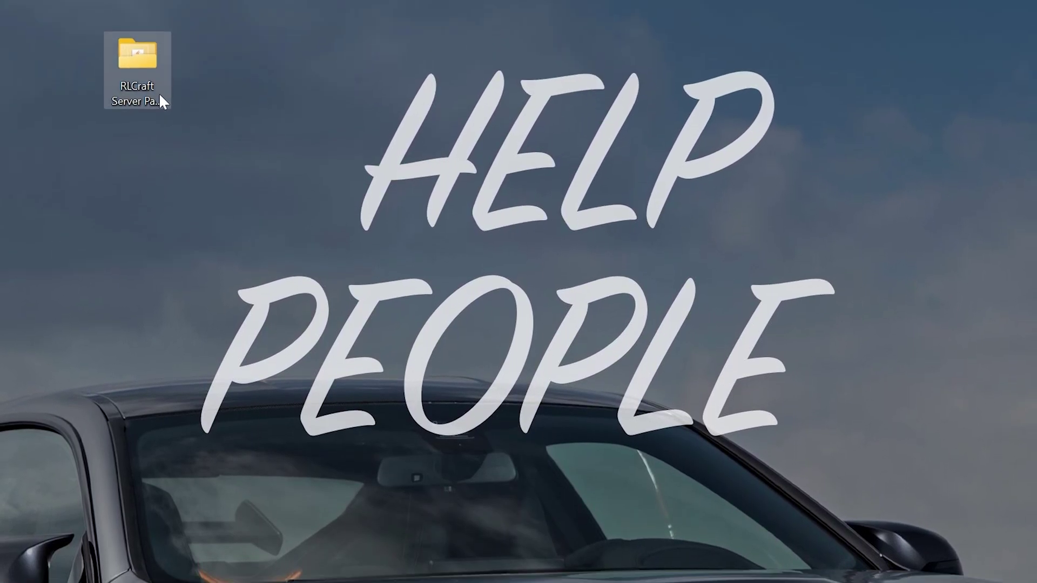
Open the RLCraft server pack folder and rename forge-1.12.2-14.23.5.2860.jar as forge.jar.
double_click(158, 101)
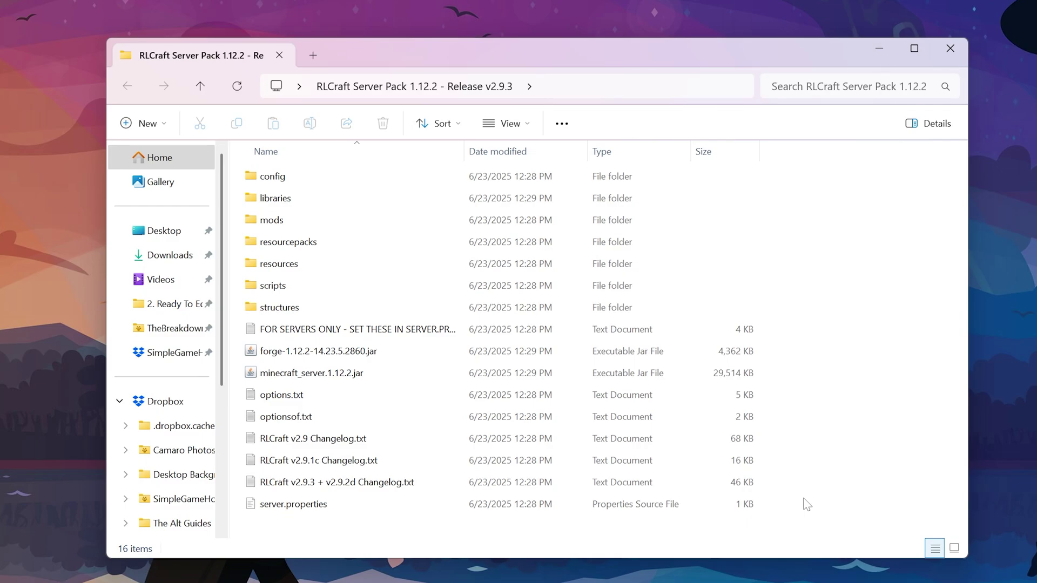
left_click(329, 352)
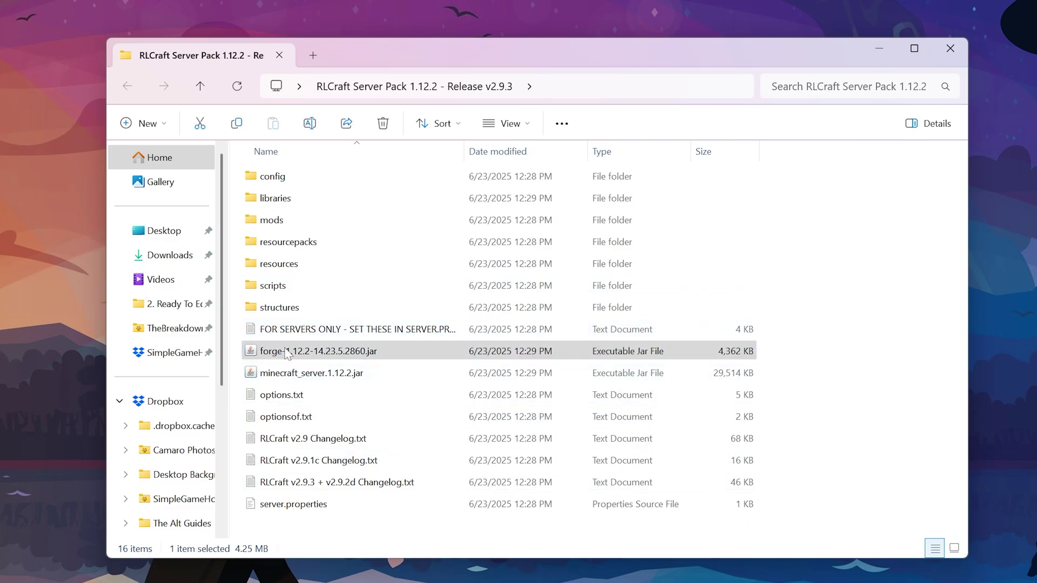
right_click(286, 354)
left_click(398, 361)
type("forge")
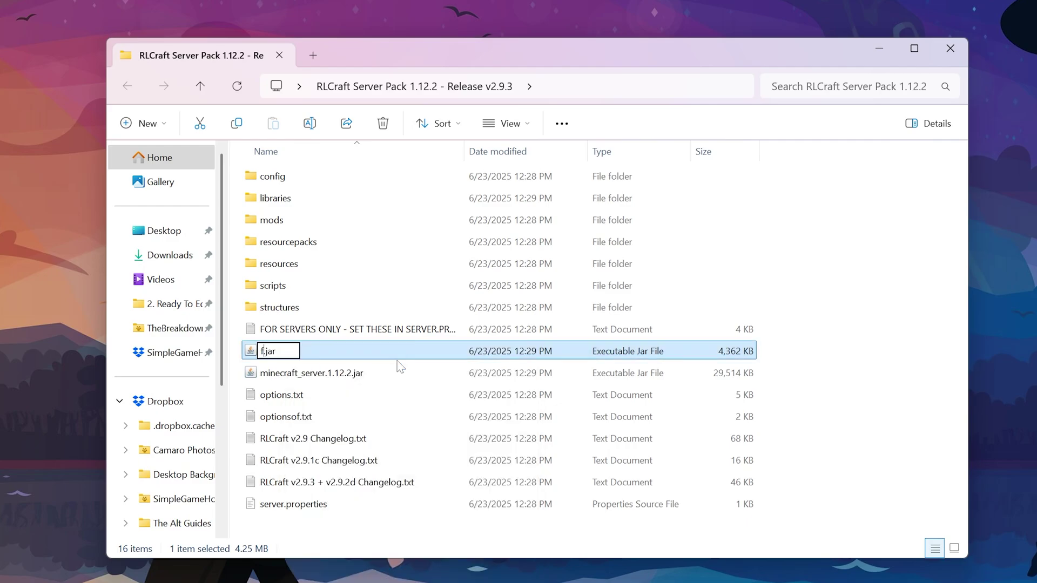
key("Return")
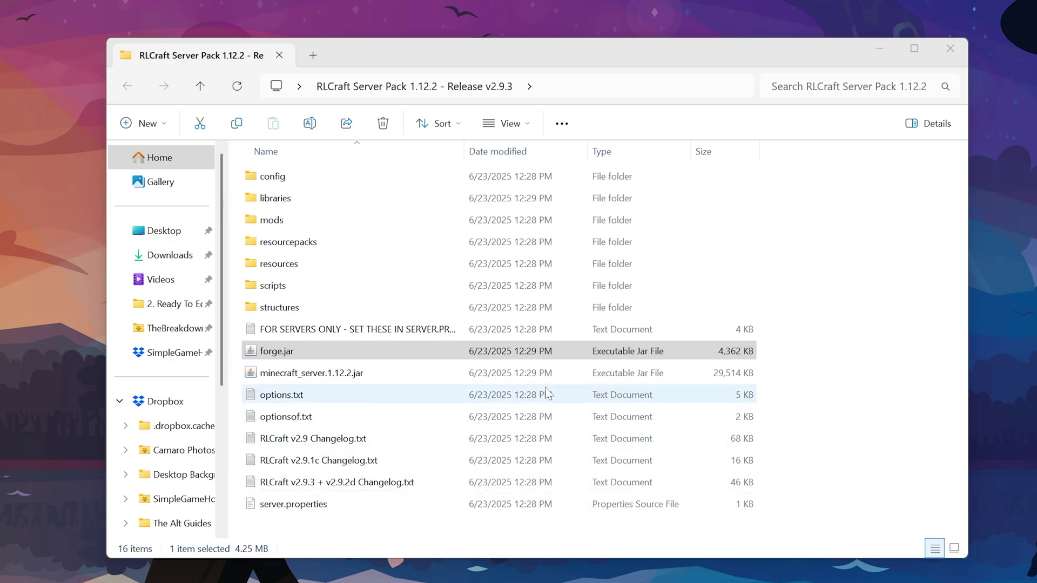
Create a text document in the server pack folder containing "java -Xmx6144M -Xms6144M -jar forge.jar nogui" and, on a second line, "PAUSE".
right_click(311, 525)
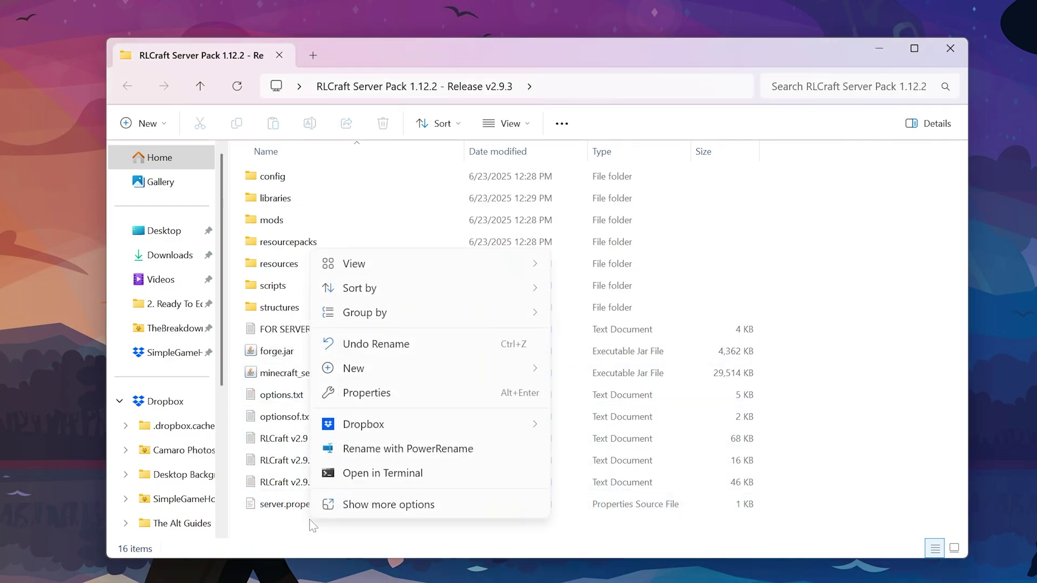
mouse_move(421, 371)
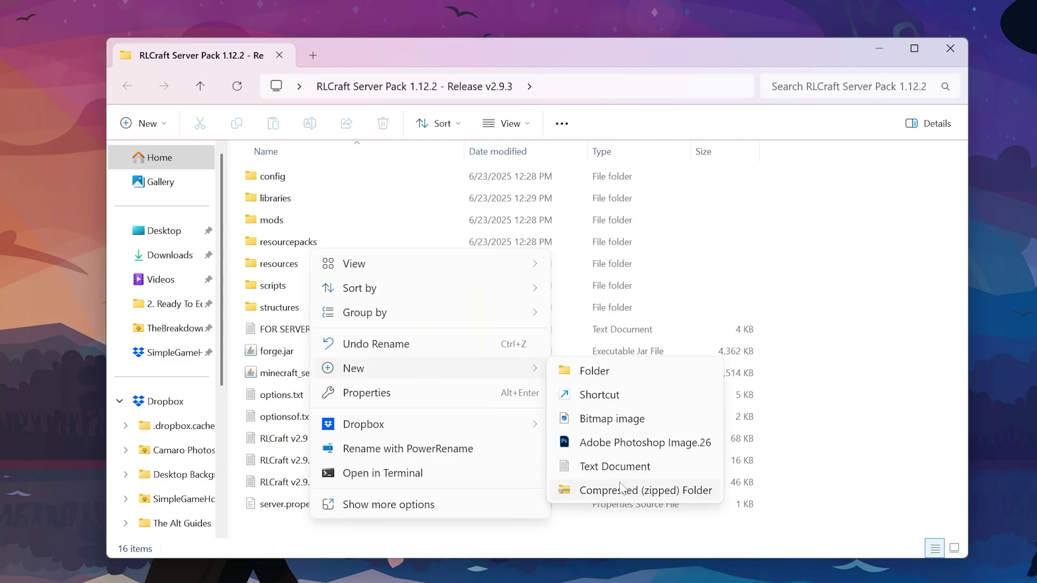
left_click(615, 466)
key("Return")
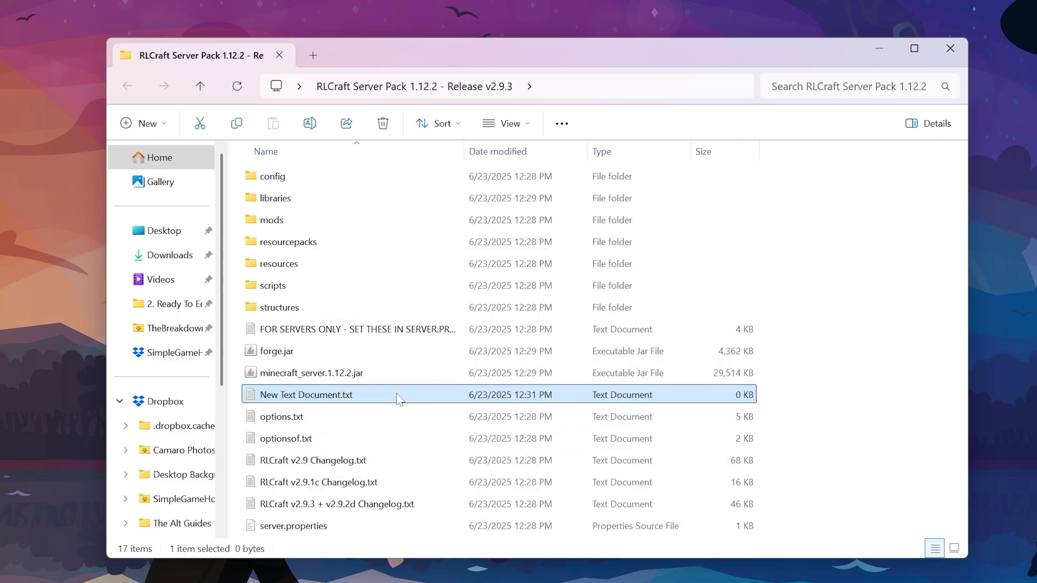
double_click(397, 396)
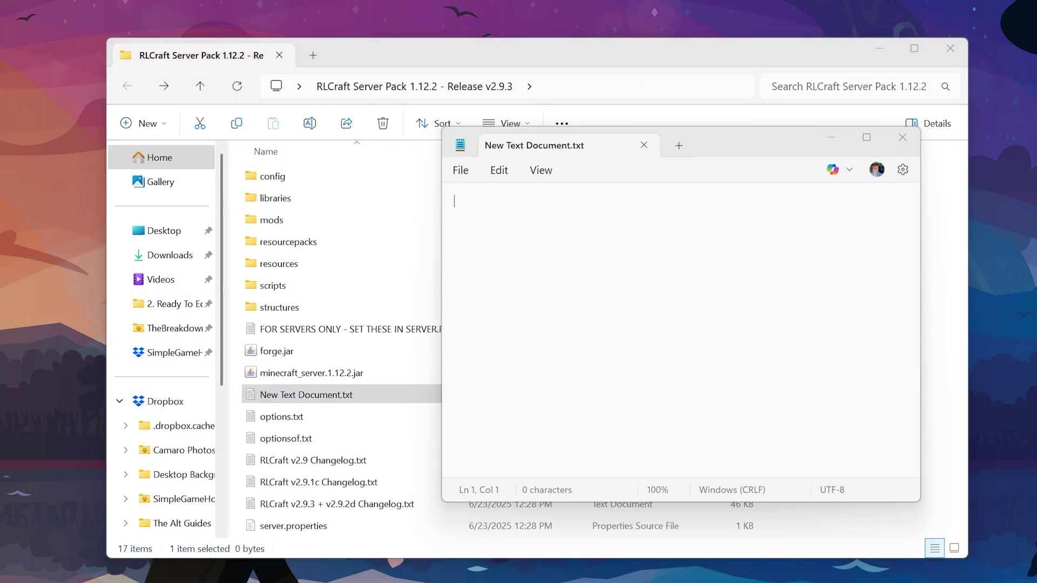
left_click(523, 296)
type("java -Xmx6144M -Xms6144M -jar forge.jar nogui PAUSE")
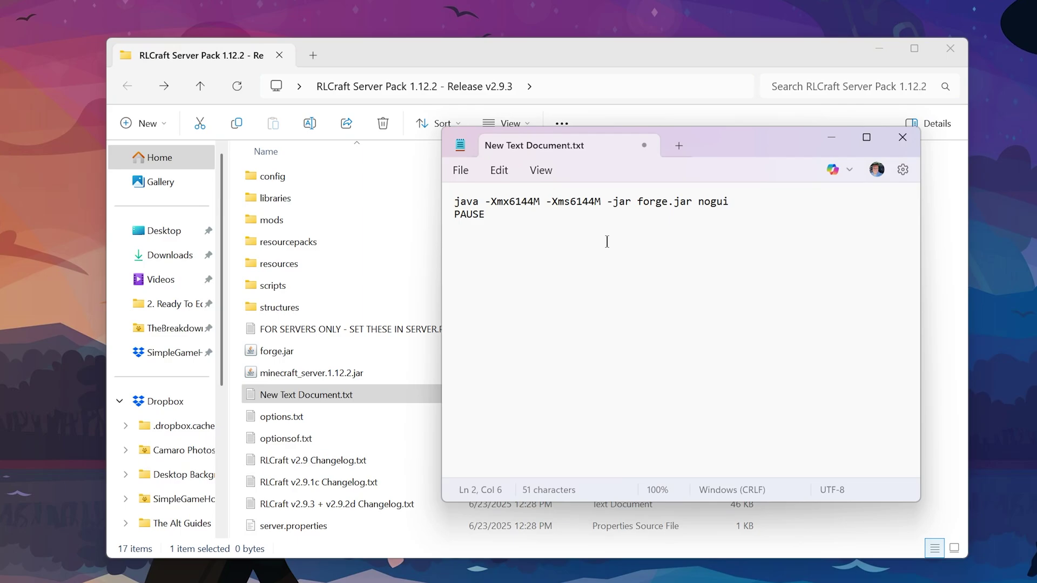
Try 8144M for the -Xms and -Xmx memory values in the launch command, and undo both edits.
left_click(579, 203)
key("shift+Left")
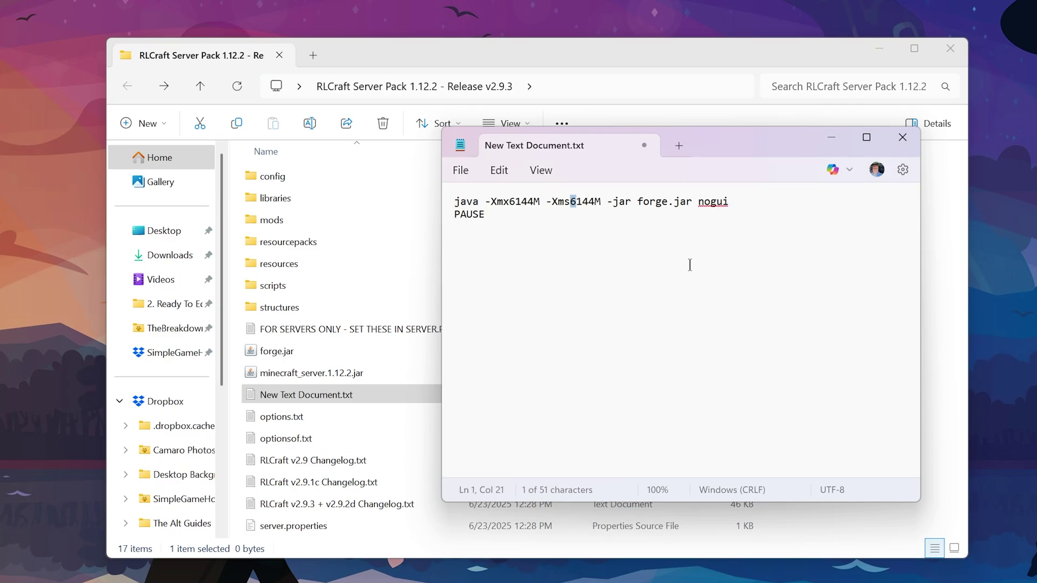
type("8")
left_click(513, 212)
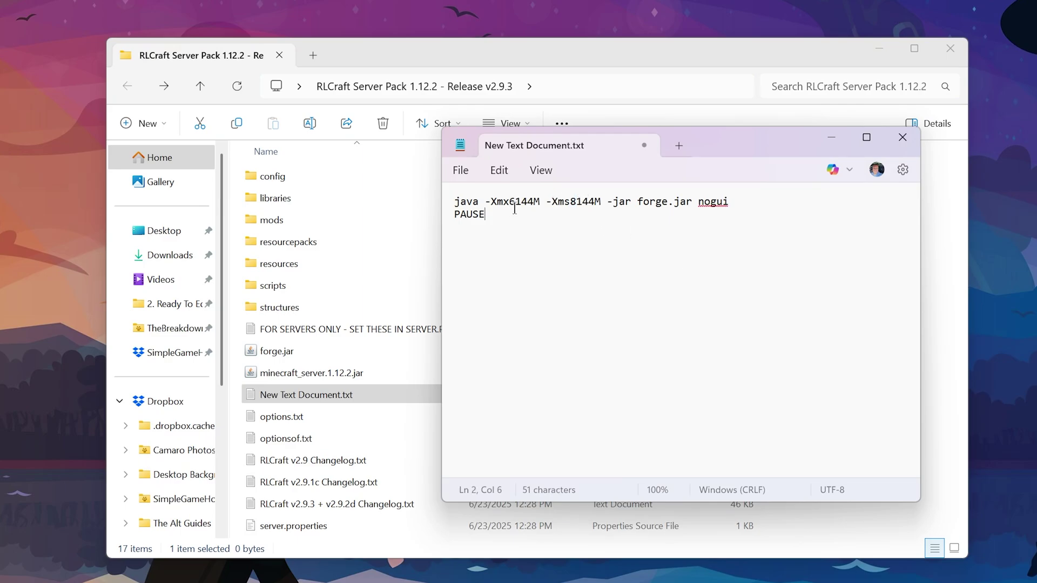
key("shift+Left")
type("8")
key("ctrl+z")
key("ctrl+z")
left_click(596, 233)
Save the launch script in the RLCraft server pack folder as run.bat with the All files type, and close the editor.
left_click(460, 170)
left_click(521, 328)
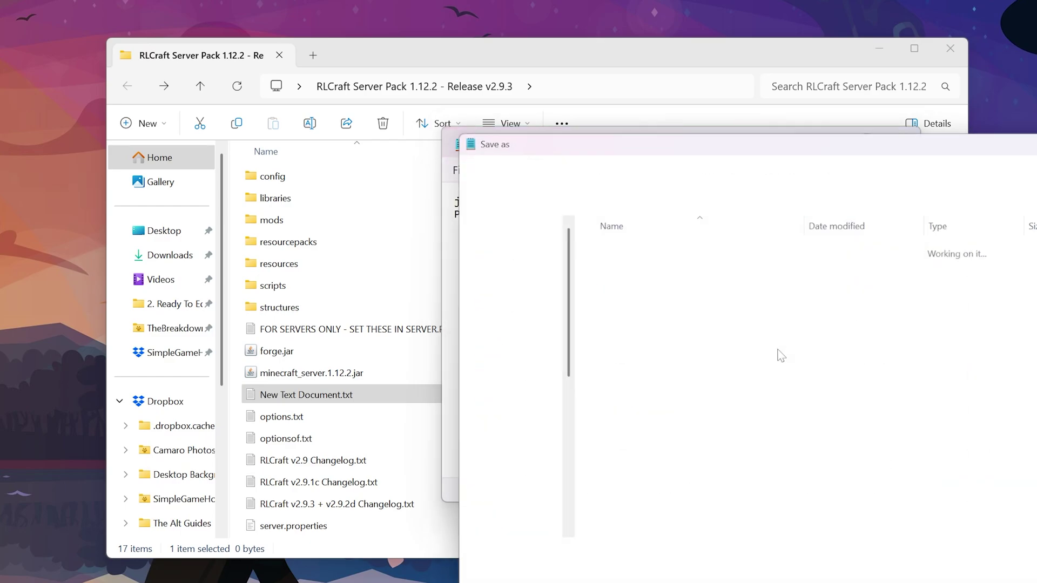
left_click_drag(673, 146, 317, 21)
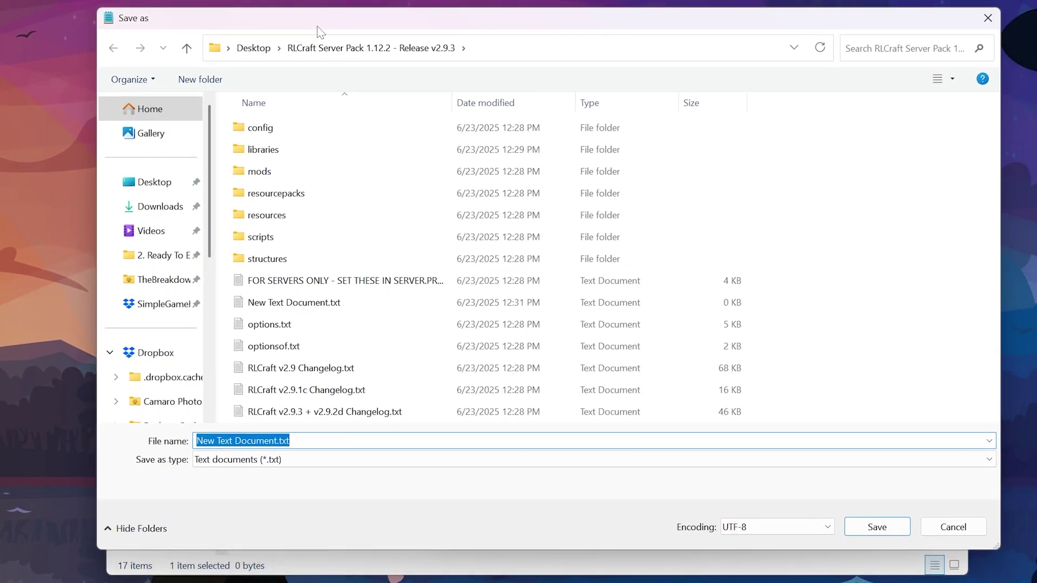
type("run.bat")
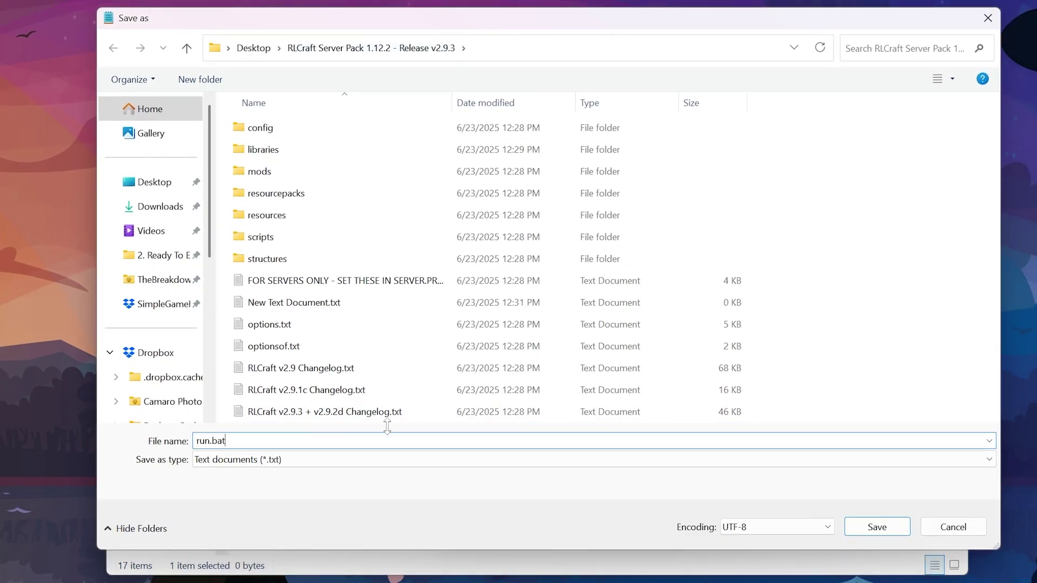
left_click(345, 459)
left_click(302, 486)
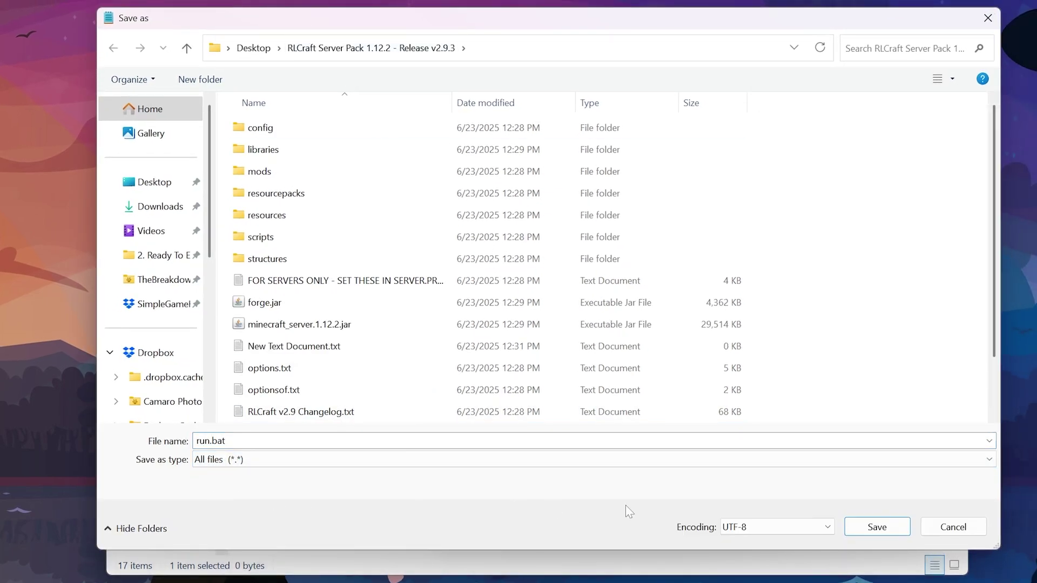
key("Return")
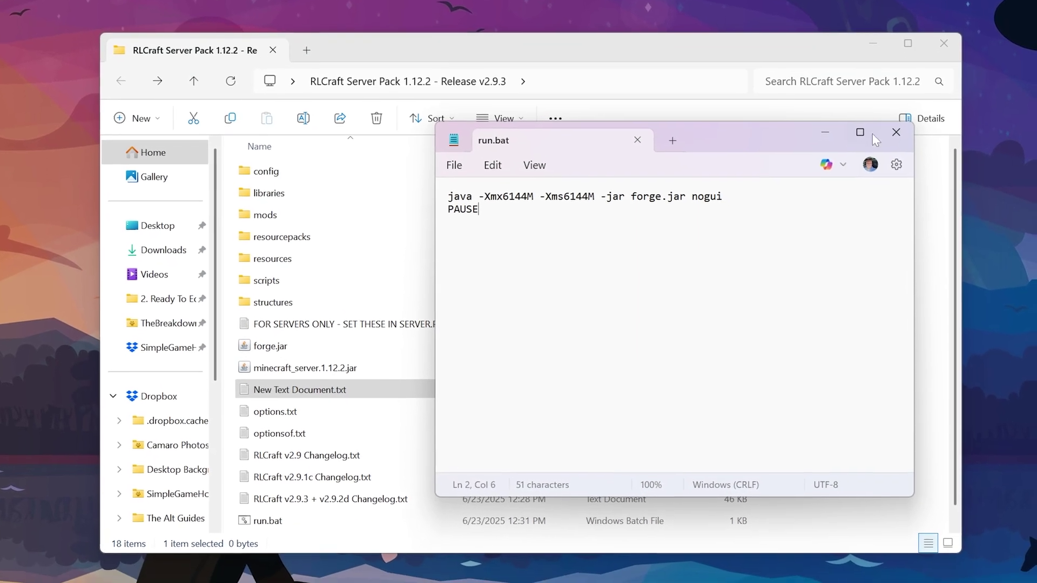
left_click(880, 125)
Try to start the RLCraft server with run.bat, examine the console output, and close the console.
scroll(371, 328, "down", 1)
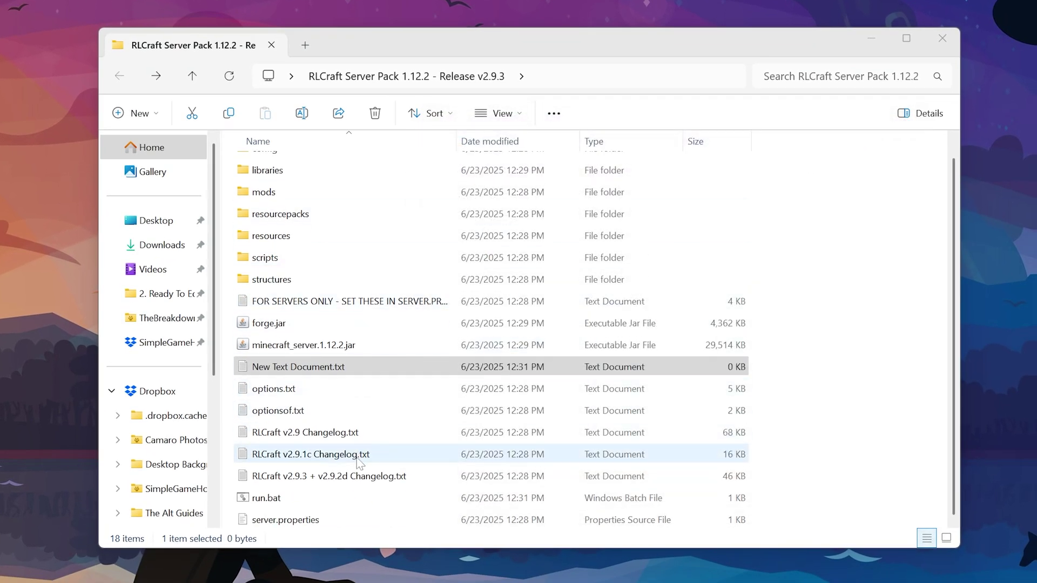
left_click(314, 503)
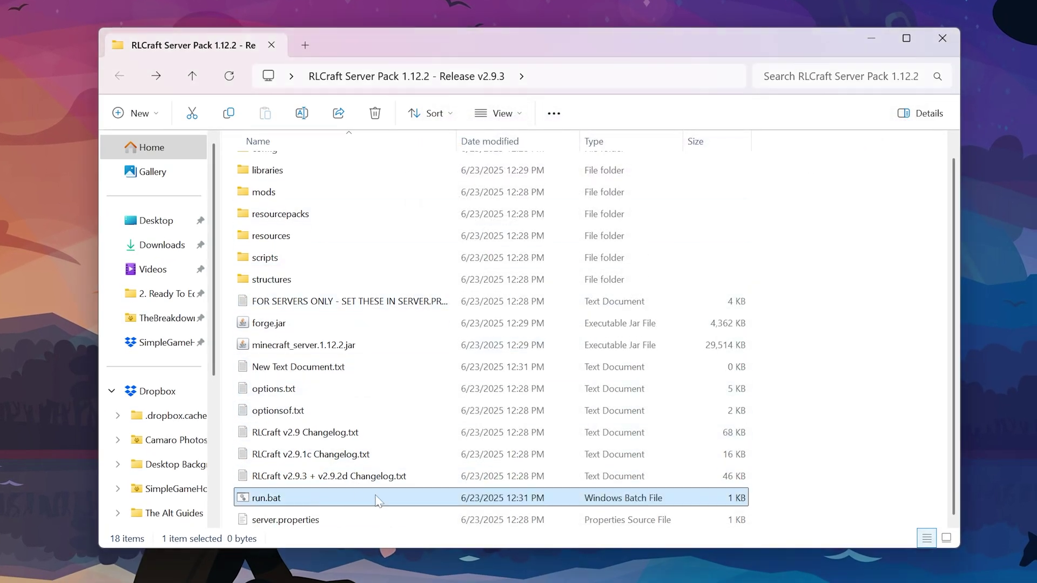
double_click(330, 503)
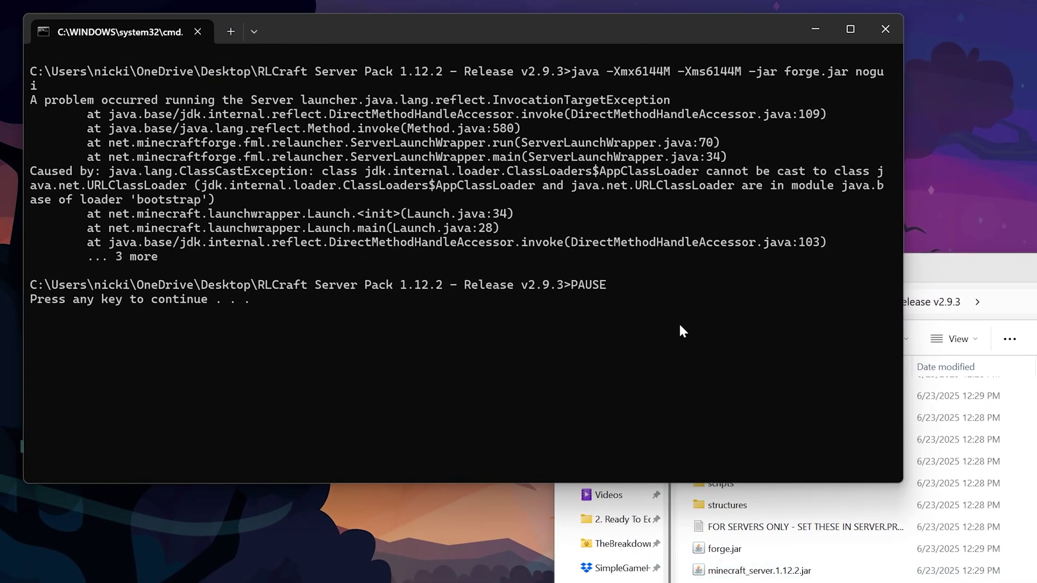
left_click_drag(324, 227, 588, 286)
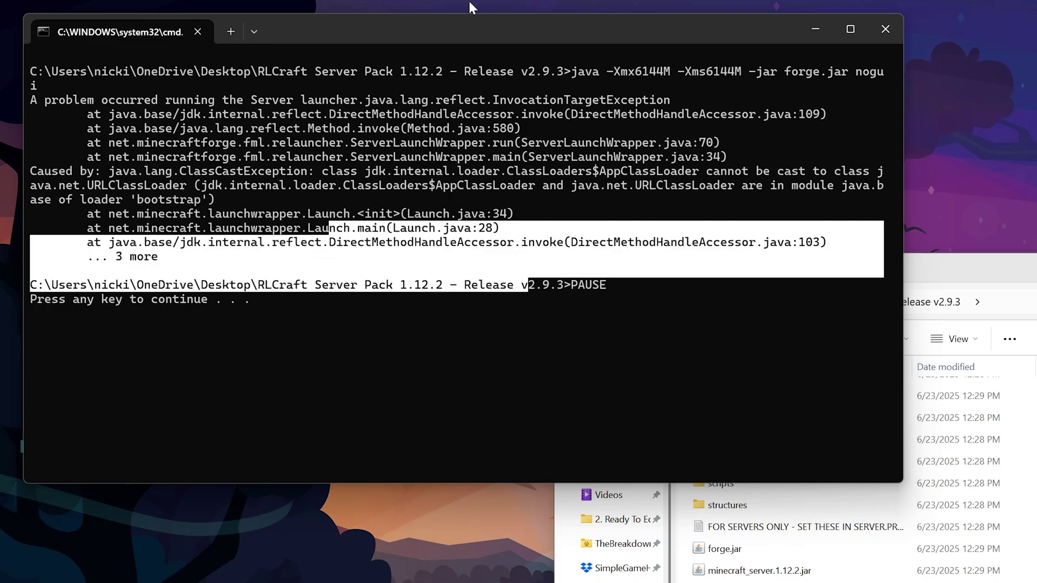
left_click_drag(386, 242, 429, 242)
left_click(574, 410)
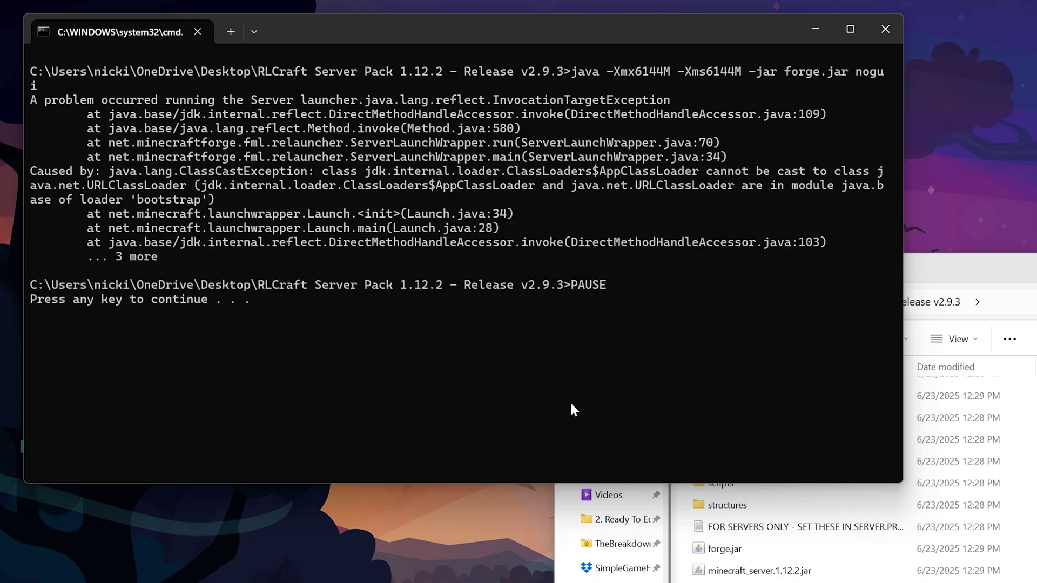
left_click(886, 36)
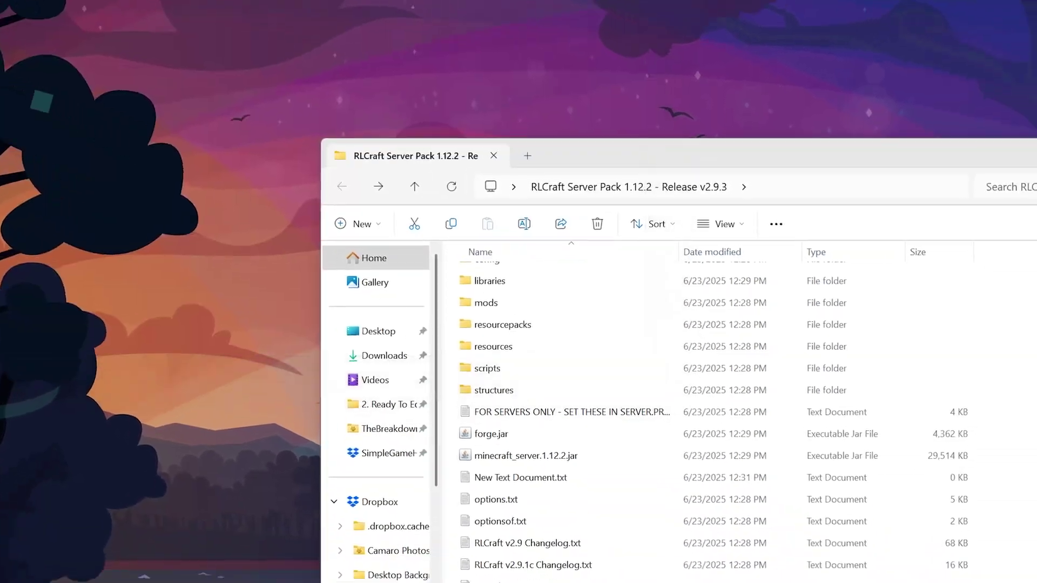
Run run.bat again to generate the server's eula.txt, and dismiss the paused console.
scroll(409, 366, "up", 1)
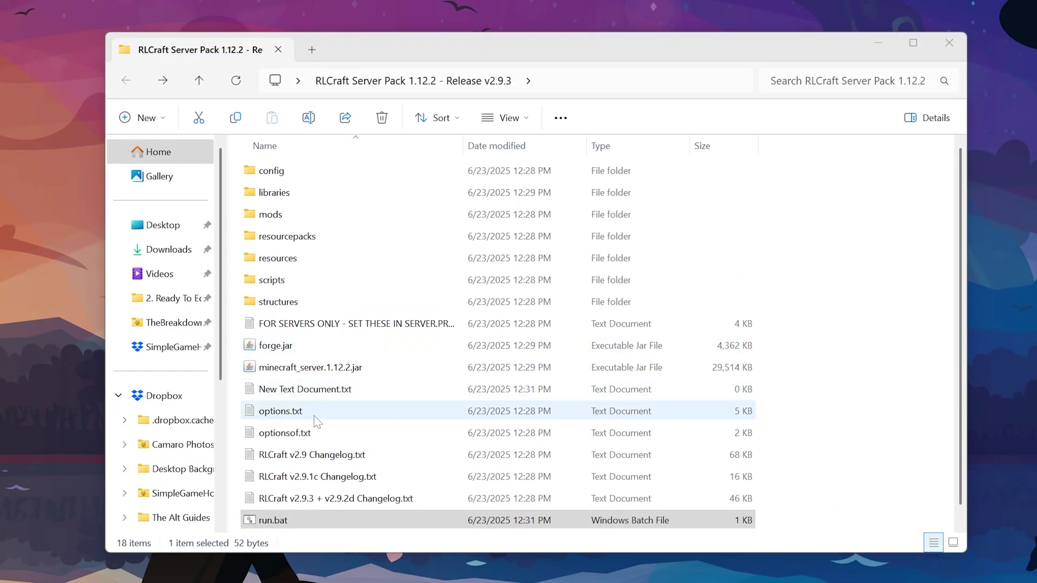
left_click(315, 522)
double_click(315, 521)
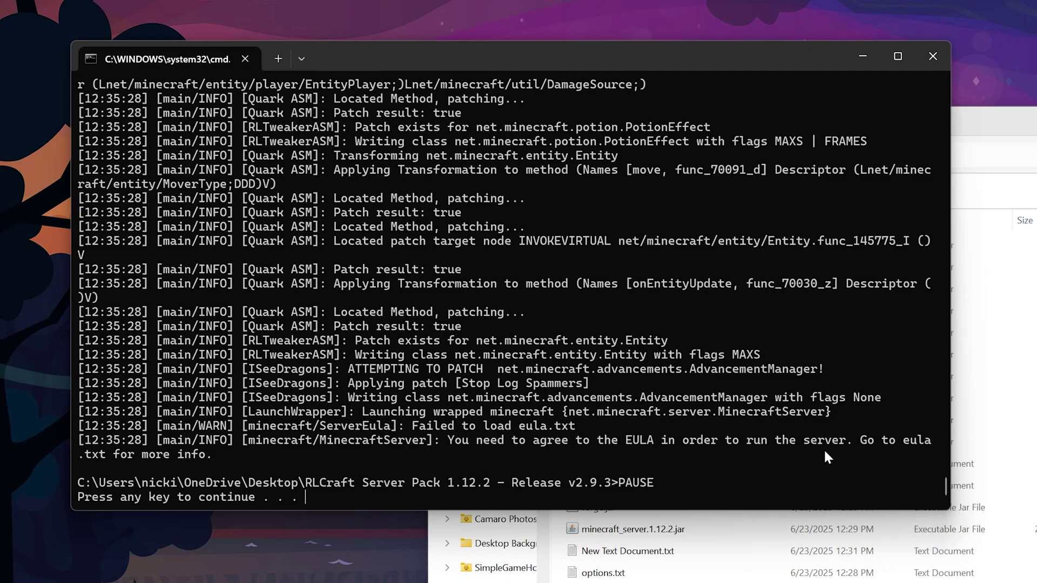
key("Return")
left_click(660, 471)
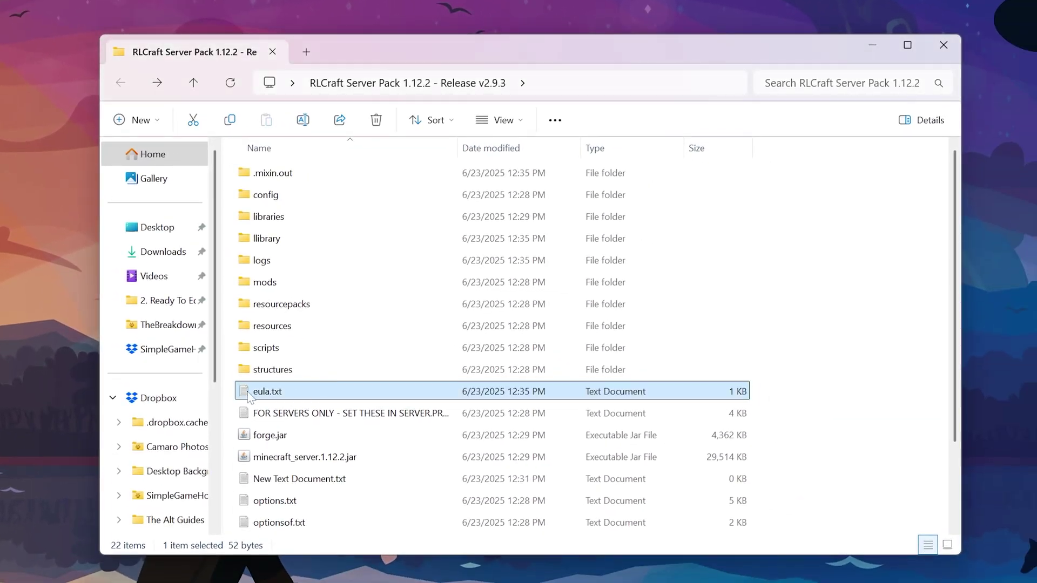
Accept the Minecraft EULA by setting eula=true in eula.txt, save the file, and close the editor.
double_click(332, 393)
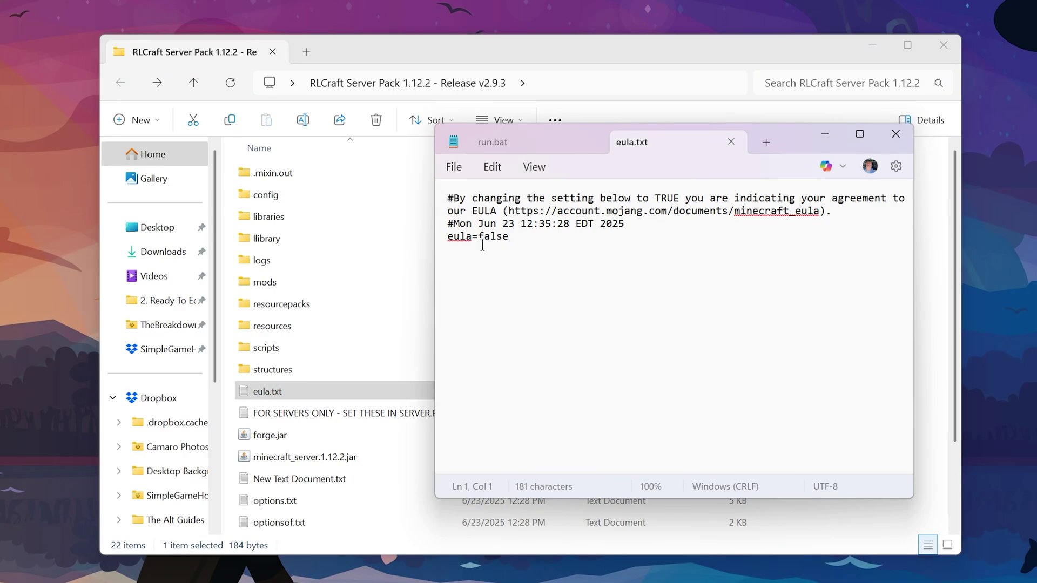
left_click_drag(482, 246, 570, 245)
type("true")
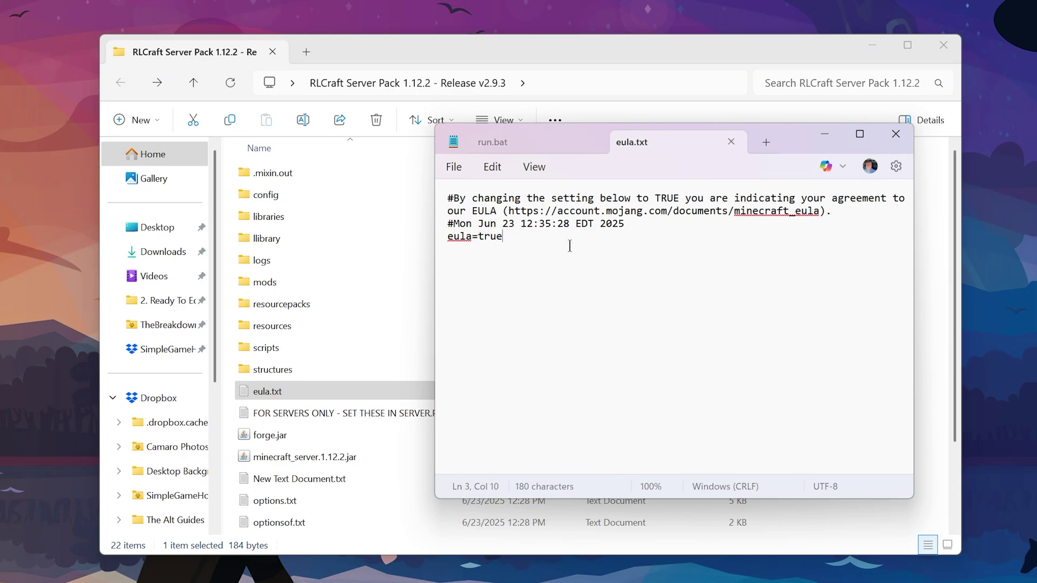
left_click(454, 166)
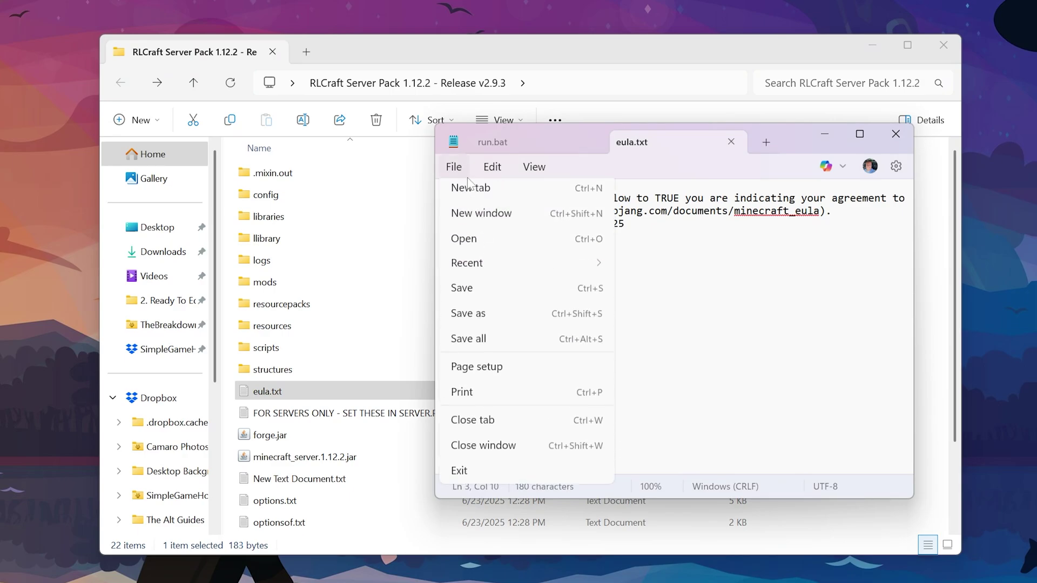
left_click(479, 295)
left_click(895, 134)
Start the server with run.bat, and launch the RLCraft profile from the Minecraft Launcher.
double_click(295, 507)
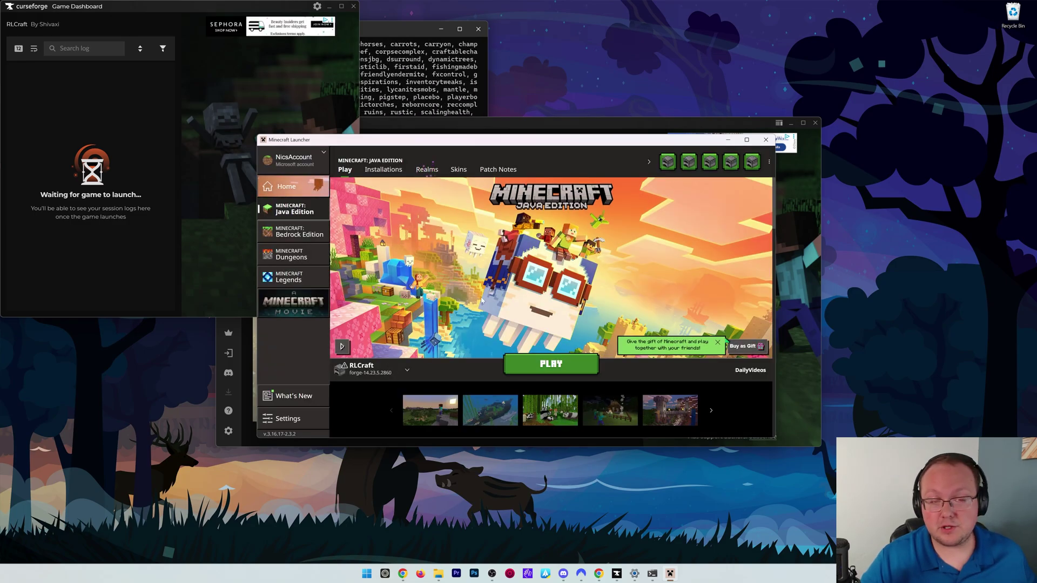
left_click(533, 367)
left_click(603, 336)
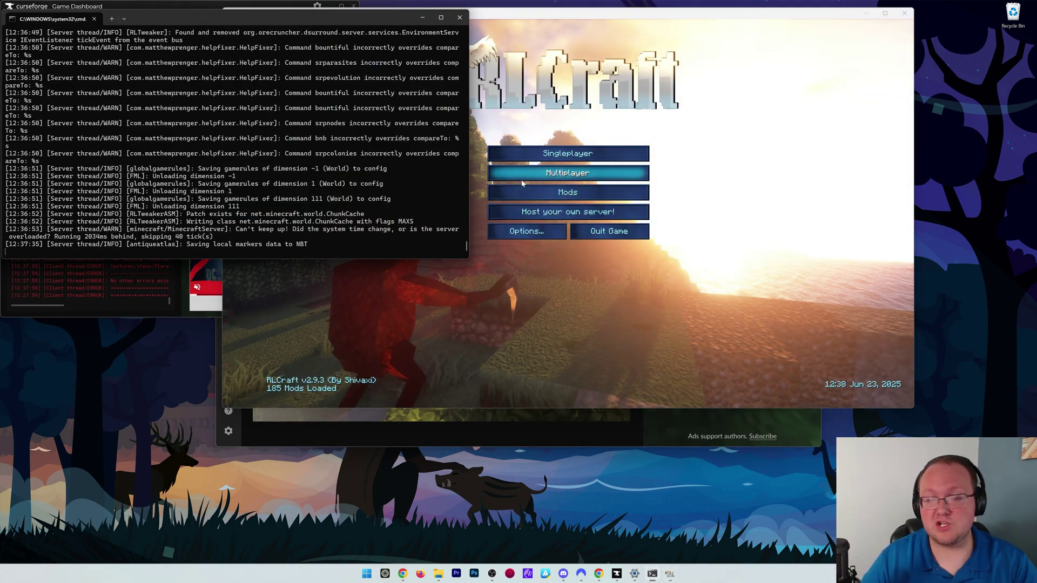
Join the RLCraft server through multiplayer Direct Connect with the server address localhost.
left_click(567, 172)
left_click(582, 355)
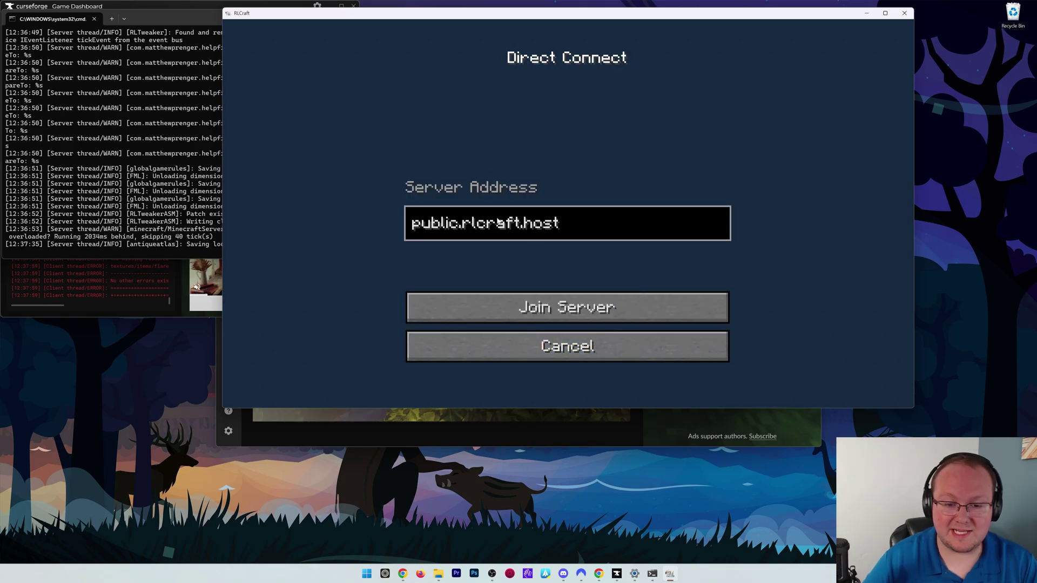
key("ctrl+a")
type("locl")
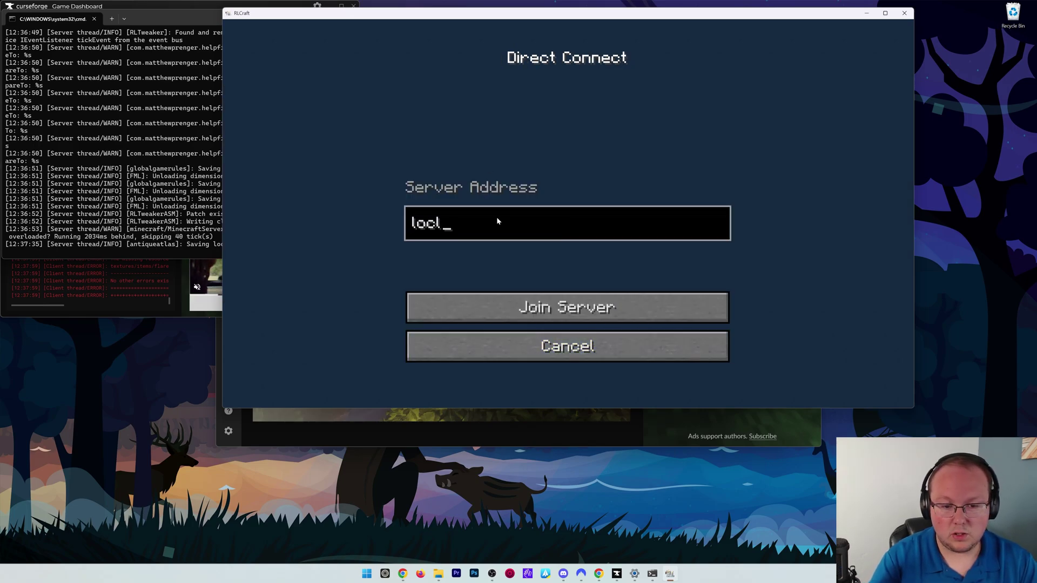
key("BackSpace")
type("alhost")
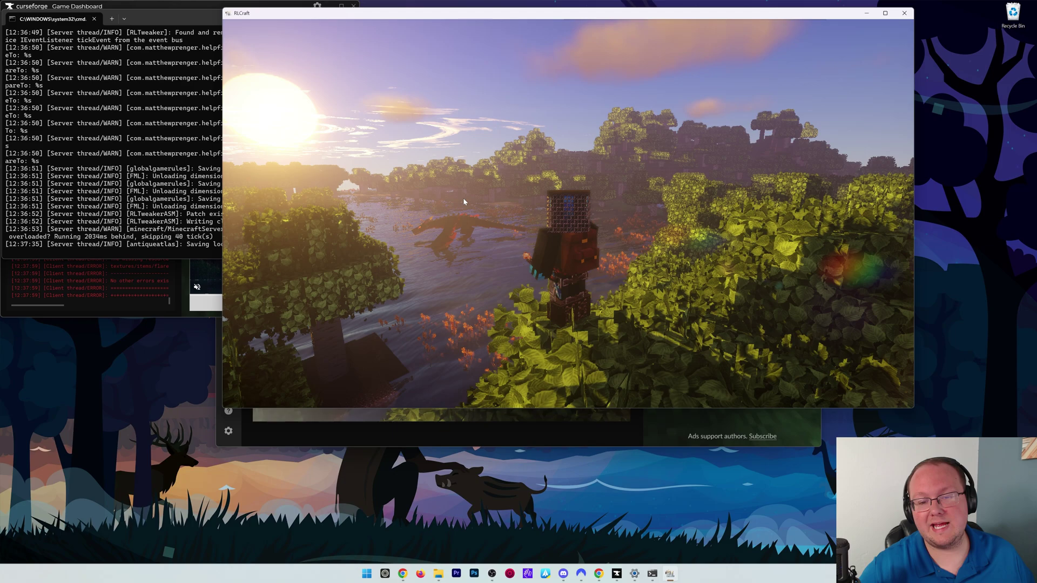
Check the server console for the player's connection, and walk around the RLCraft world in the game.
key("alt+Tab")
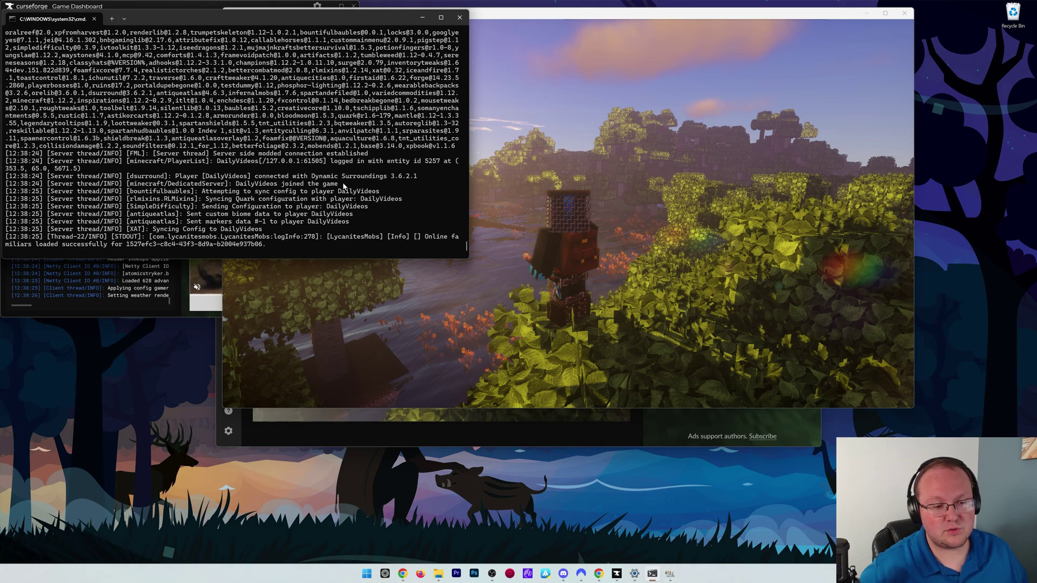
left_click(505, 293)
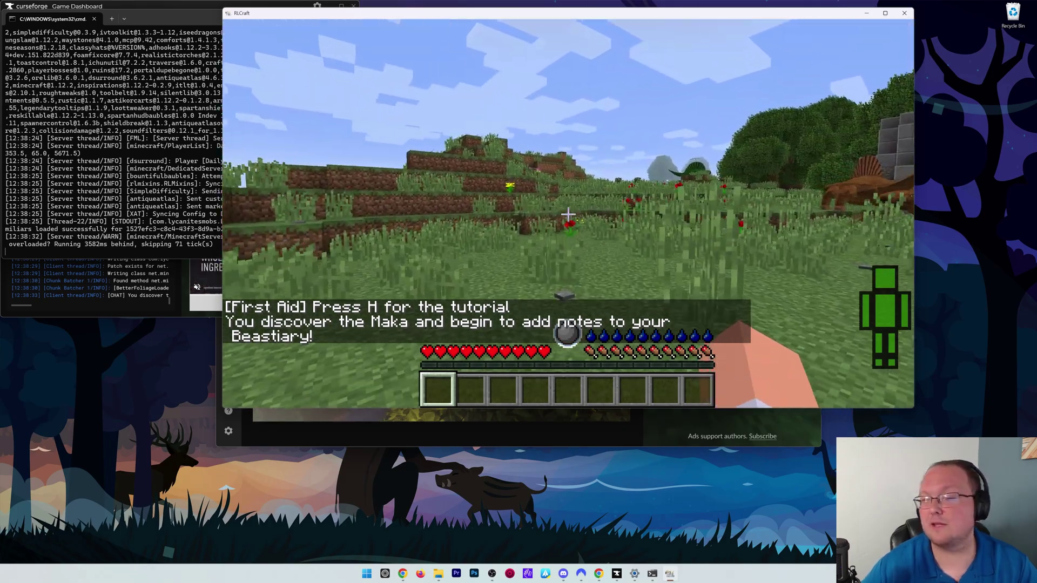
key("w")
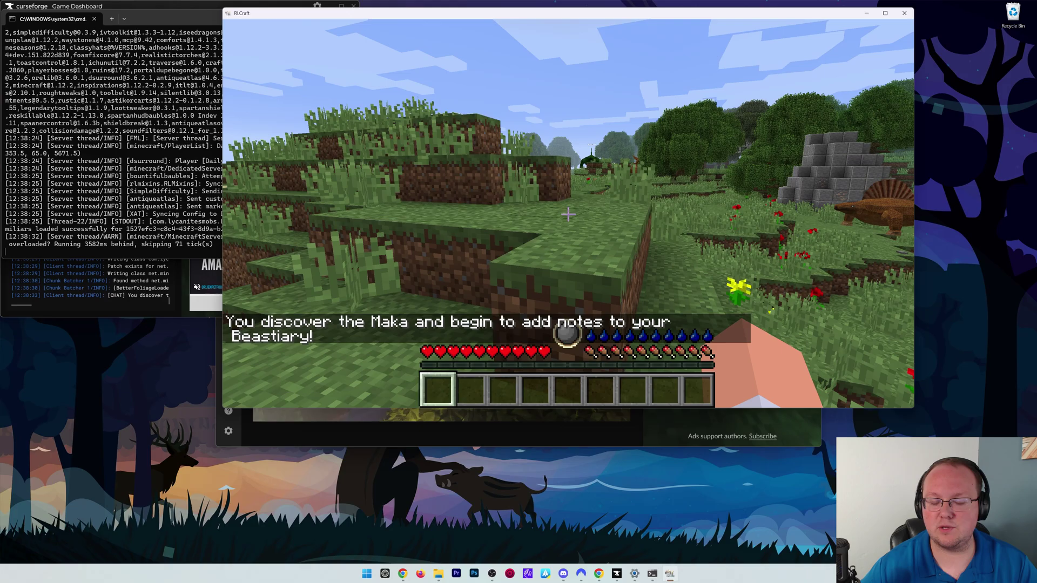
key("w")
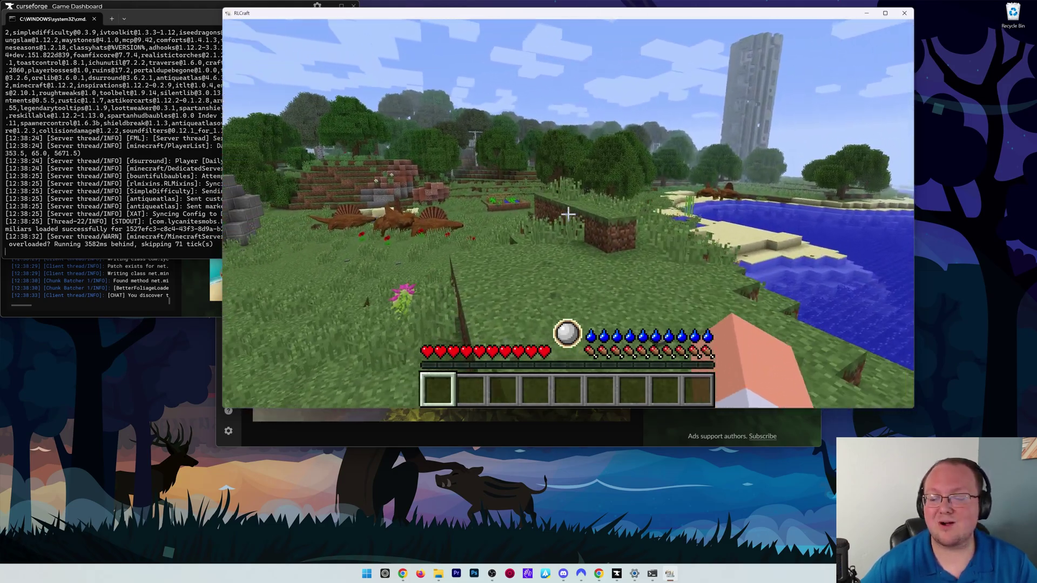
key("w")
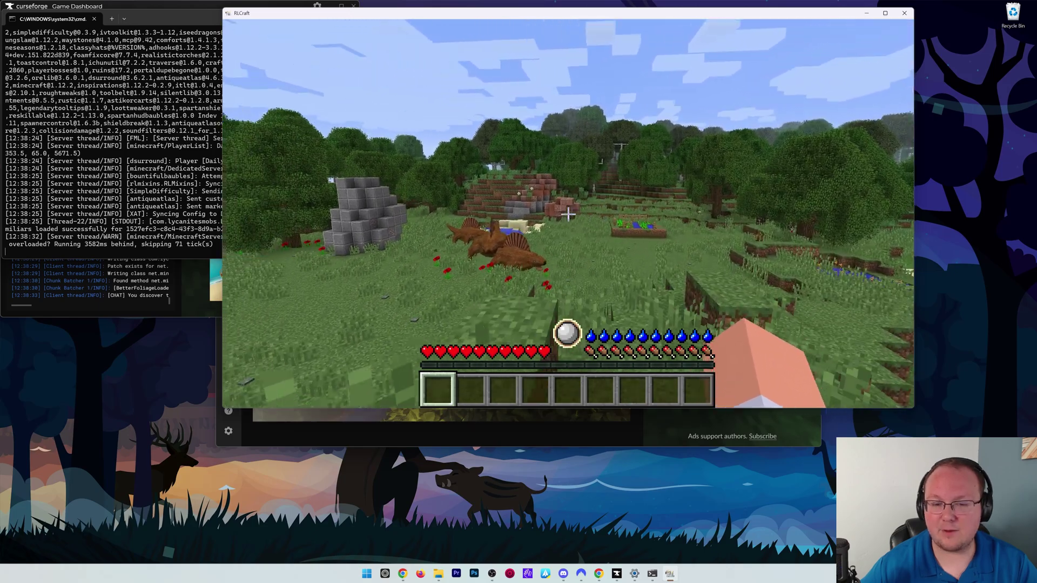
key("w")
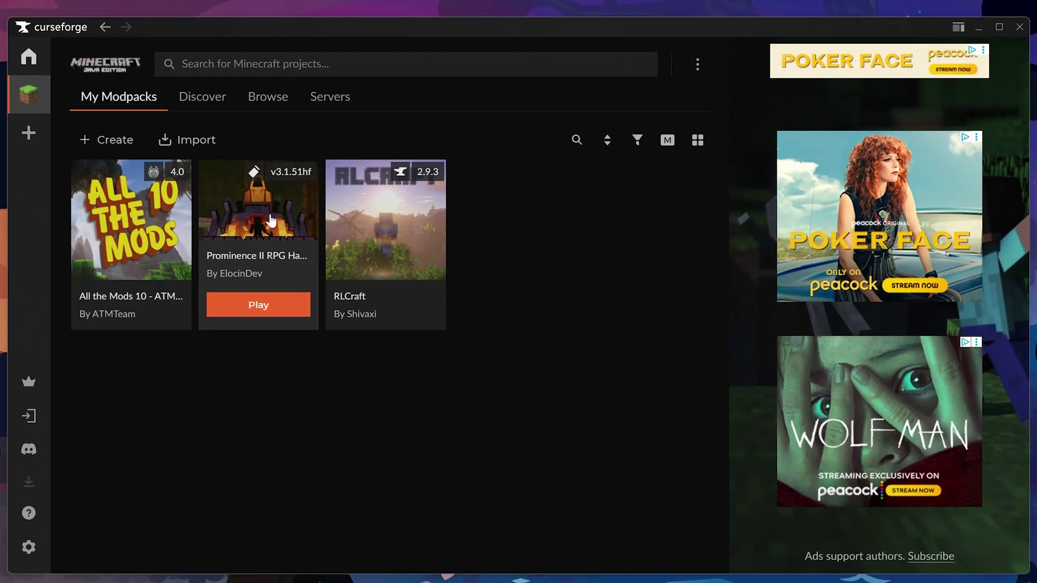
Download the Prominence II RPG Hasturian Era server pack from CurseForge and move the file from Downloads to the desktop.
left_click(271, 220)
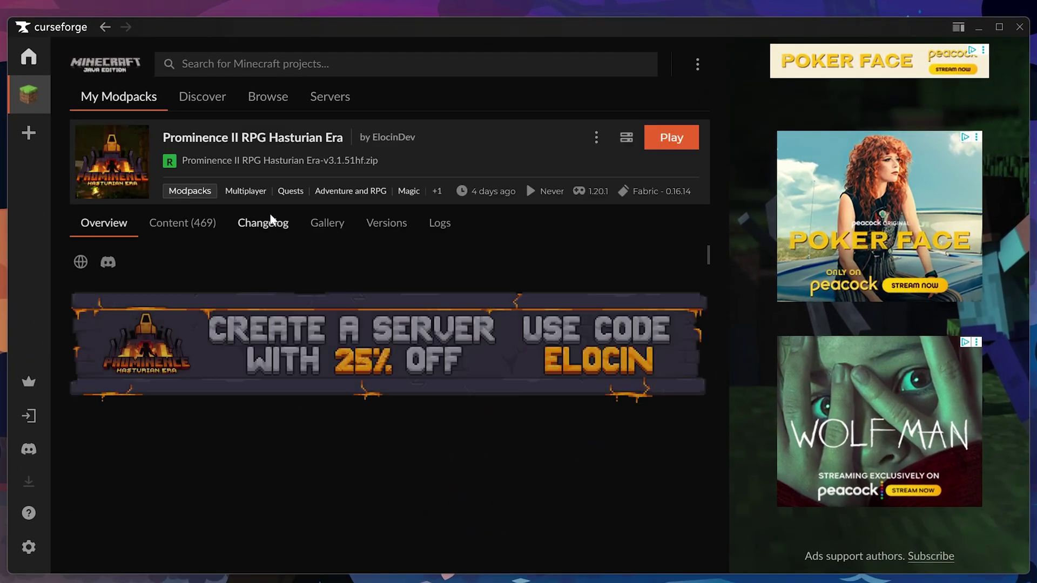
left_click(626, 142)
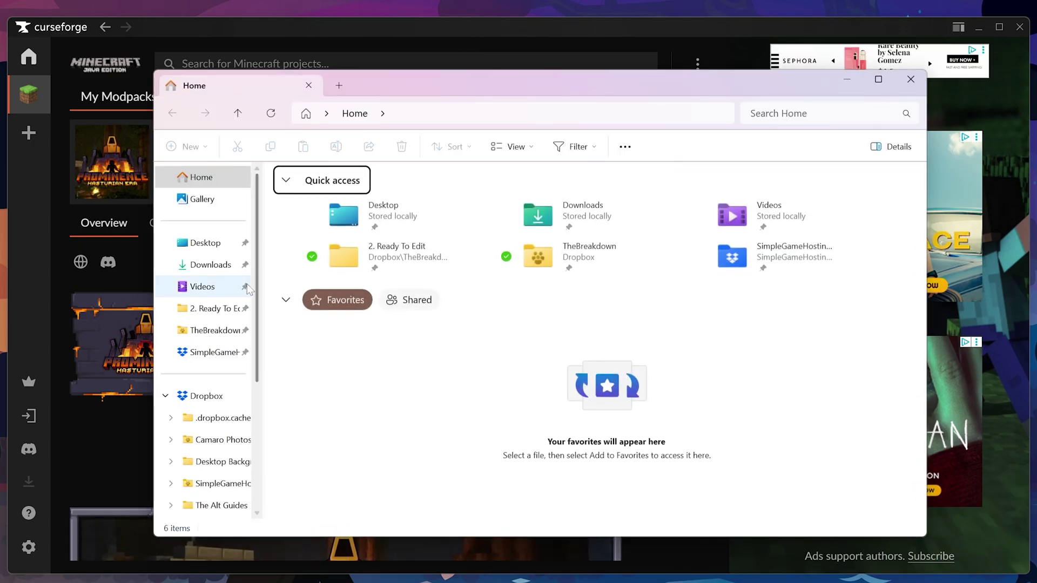
left_click(227, 267)
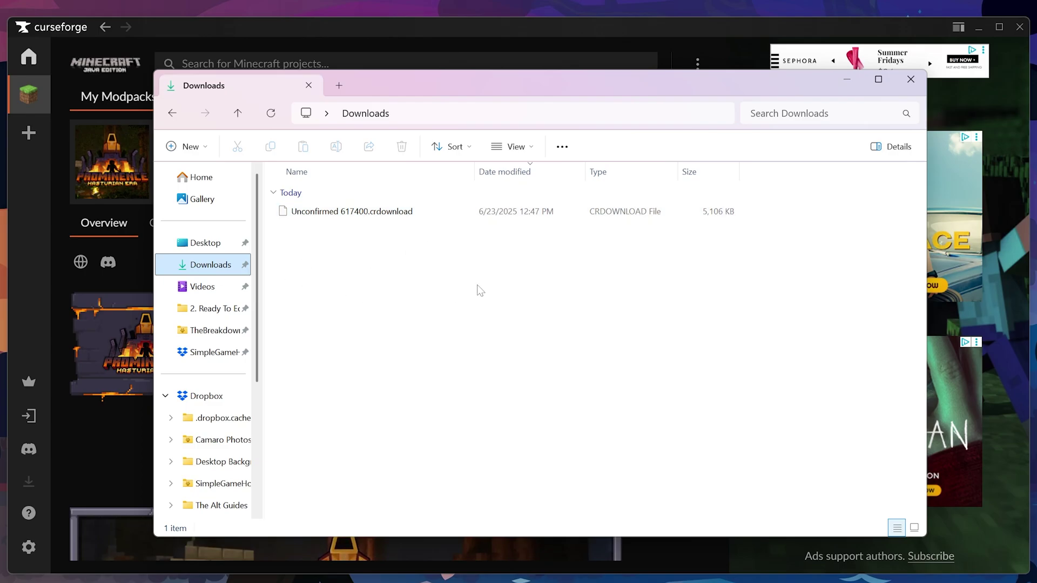
left_click_drag(308, 213, 246, 0)
left_click_drag(246, 99, 245, 99)
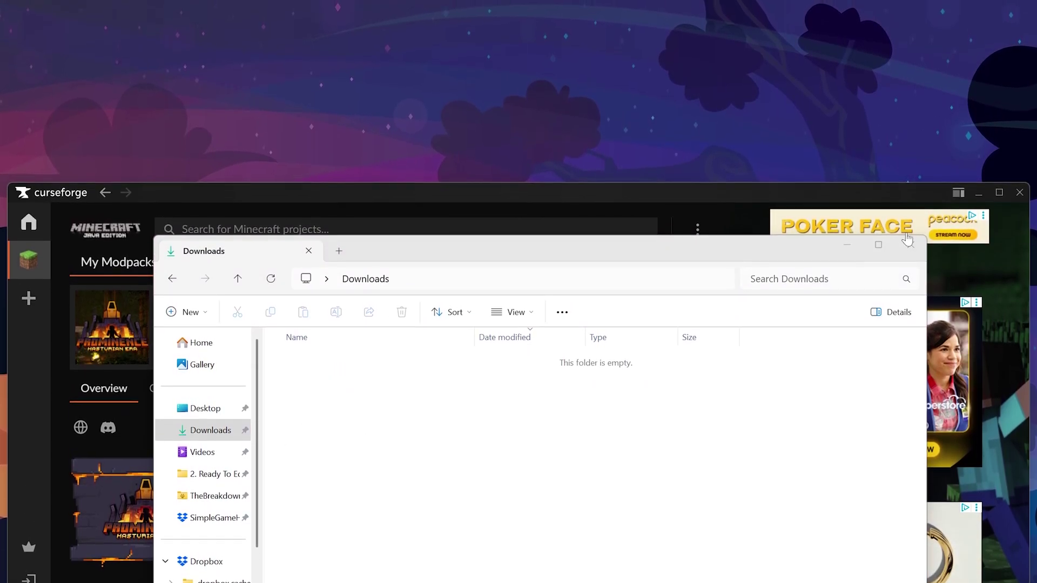
key("ctrl+w")
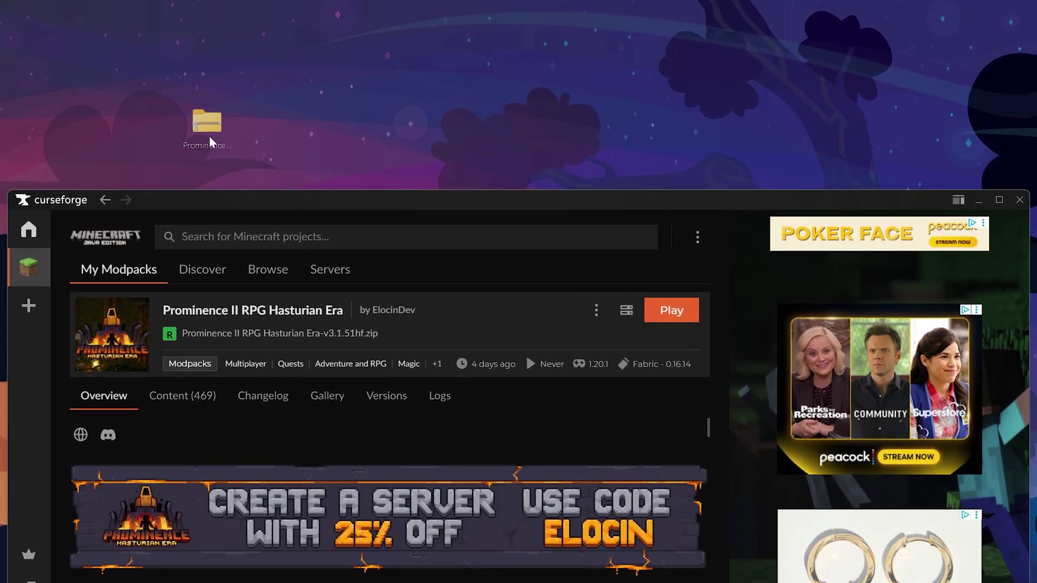
Extract the Prominence II server pack zip into its default folder on the desktop, and minimize the CurseForge window.
right_click(224, 139)
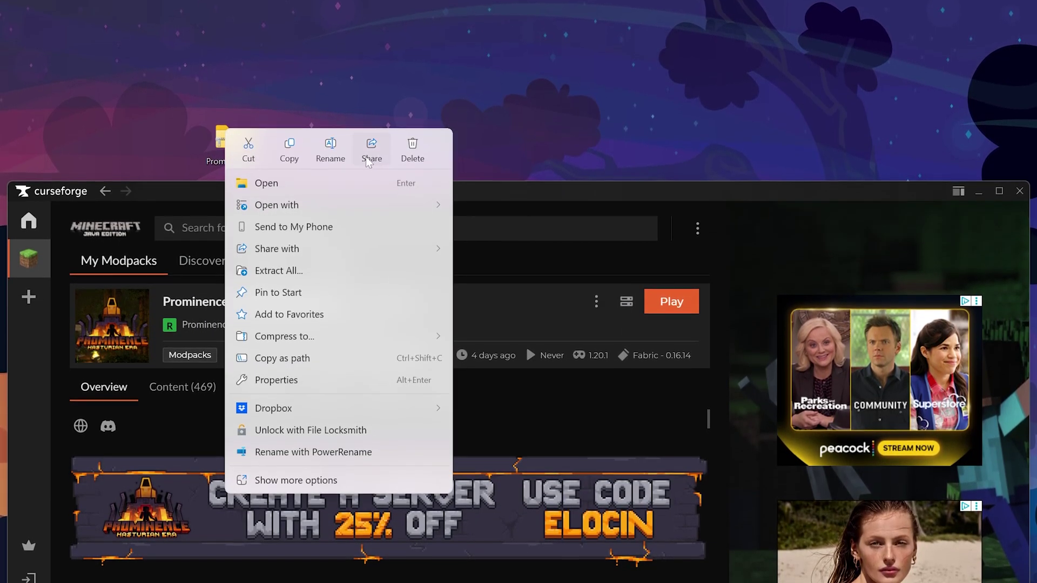
left_click(300, 265)
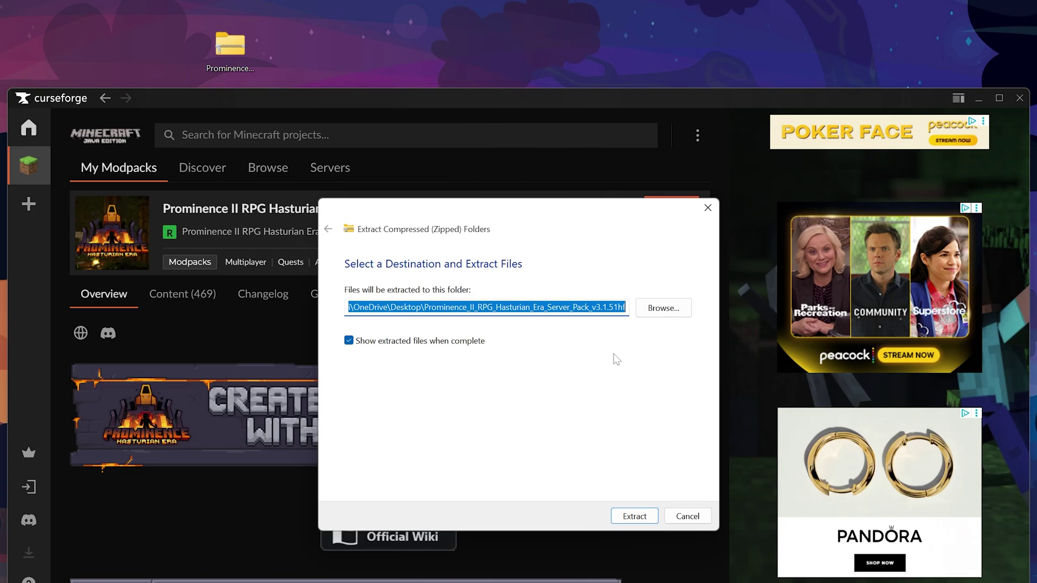
left_click(632, 516)
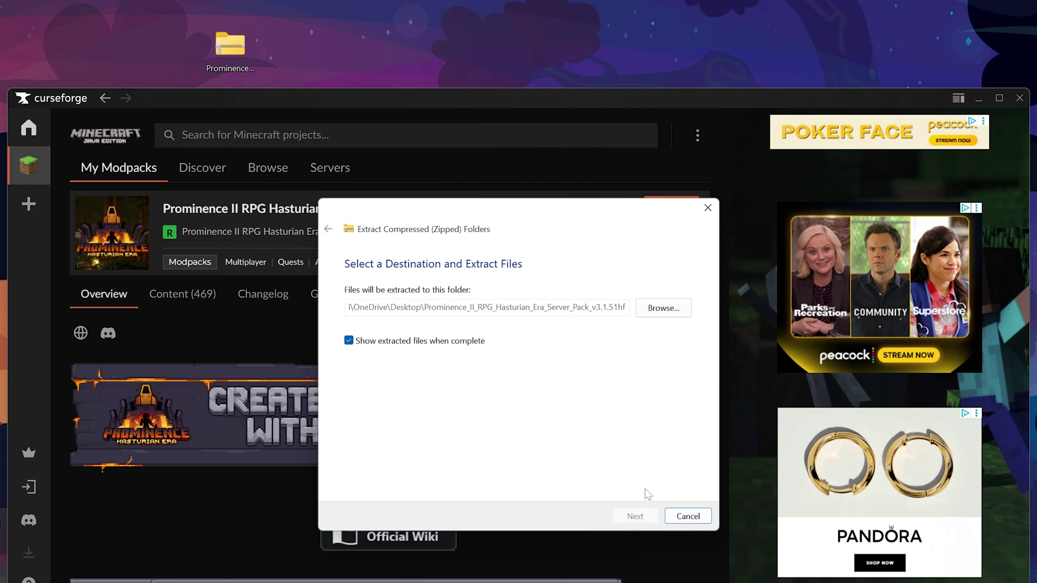
left_click(977, 99)
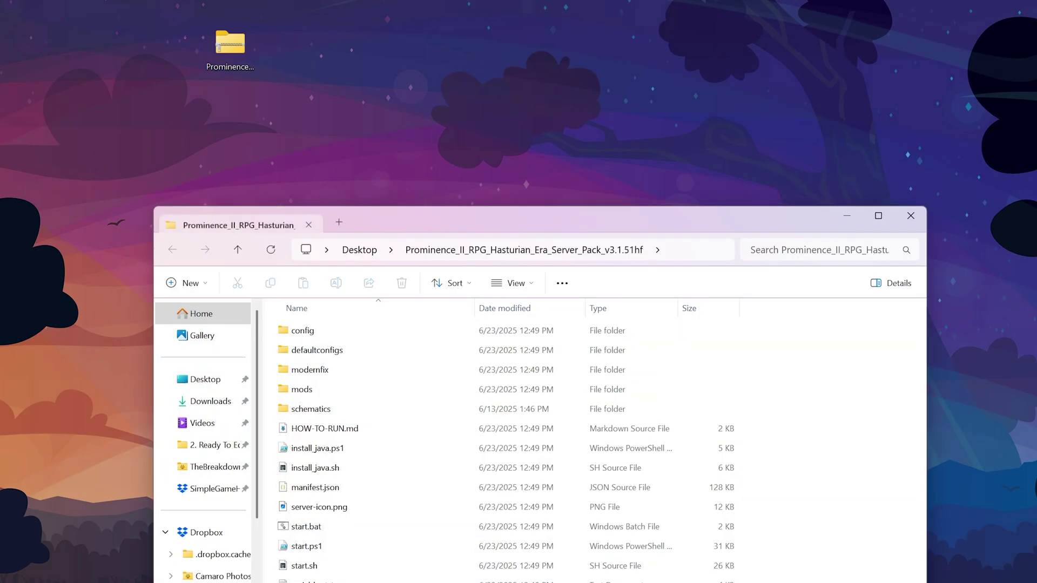
Place the extracted Prominence folder beside the zip on the desktop, and delete the zip file.
left_click(227, 111)
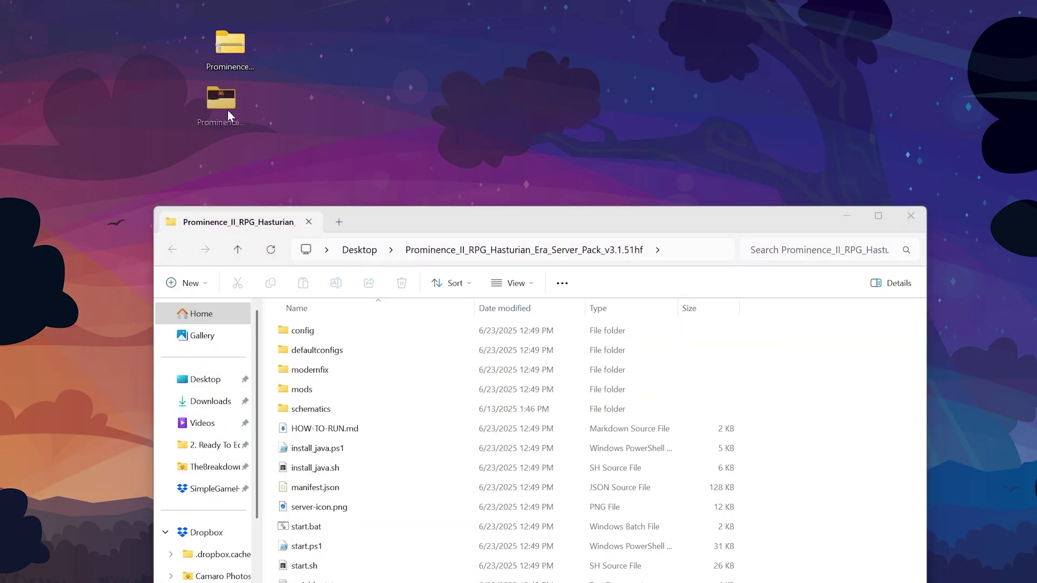
left_click(230, 54)
left_click_drag(230, 54, 302, 76)
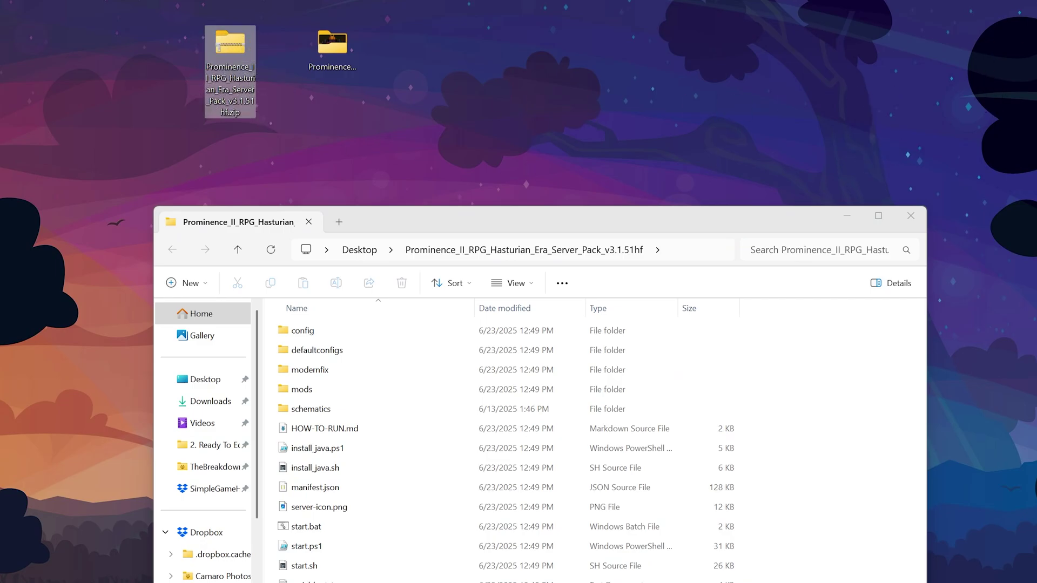
key("Delete")
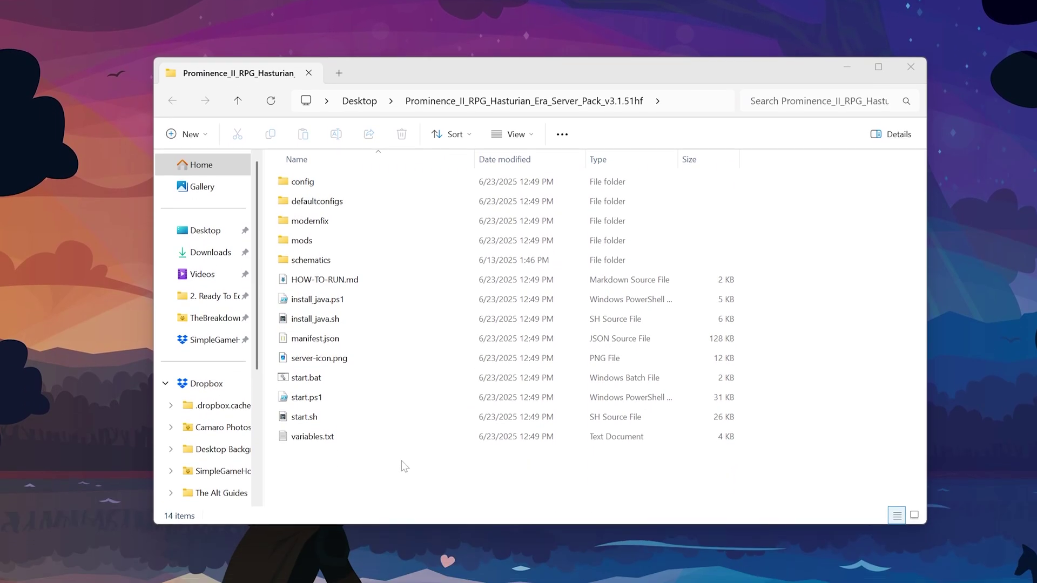
left_click(403, 468)
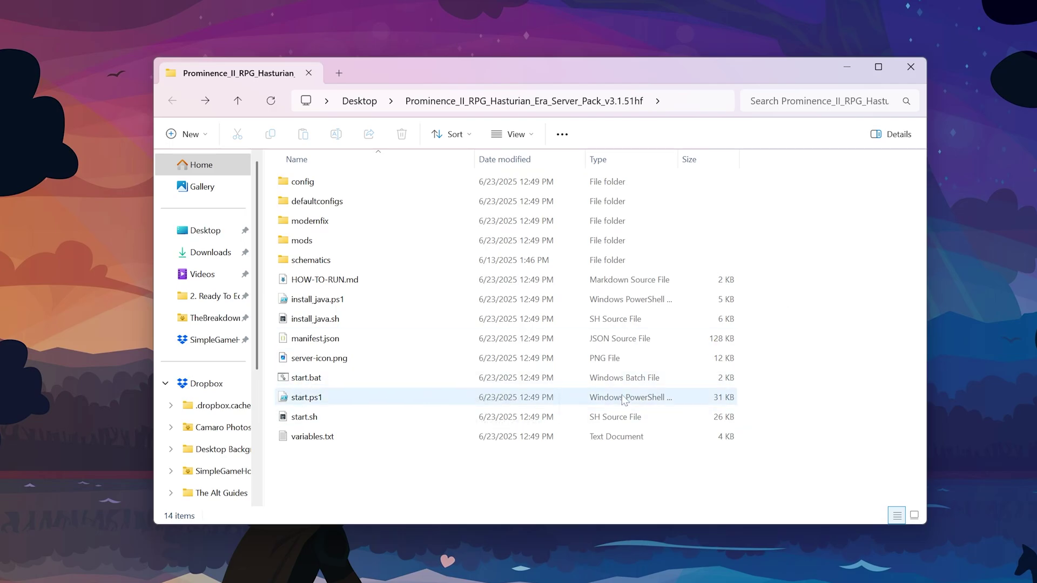
Run start.bat past the SmartScreen block, and answer "I agree" to the Java installation and Mojang's EULA.
double_click(523, 380)
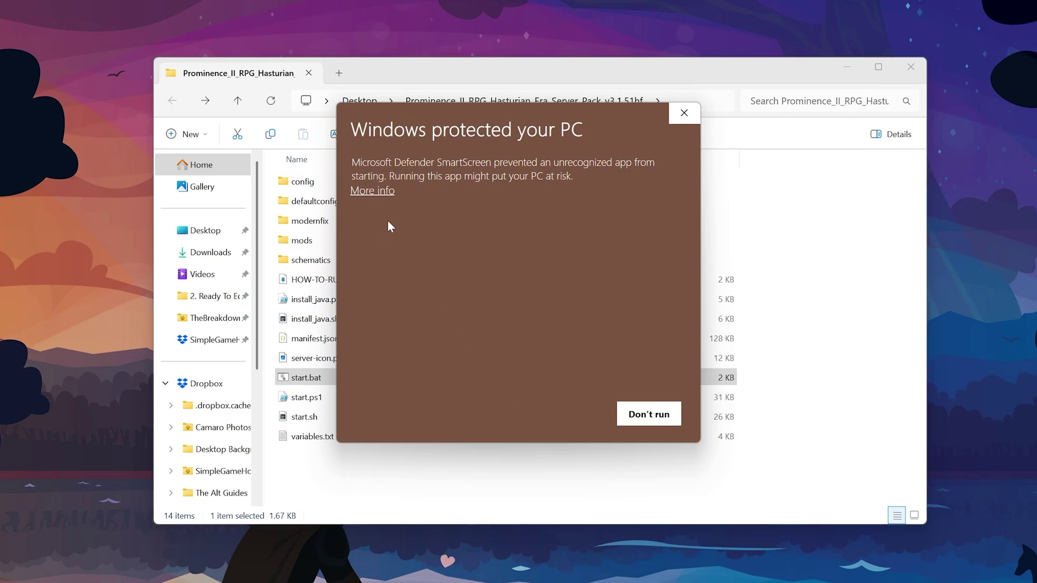
left_click(377, 194)
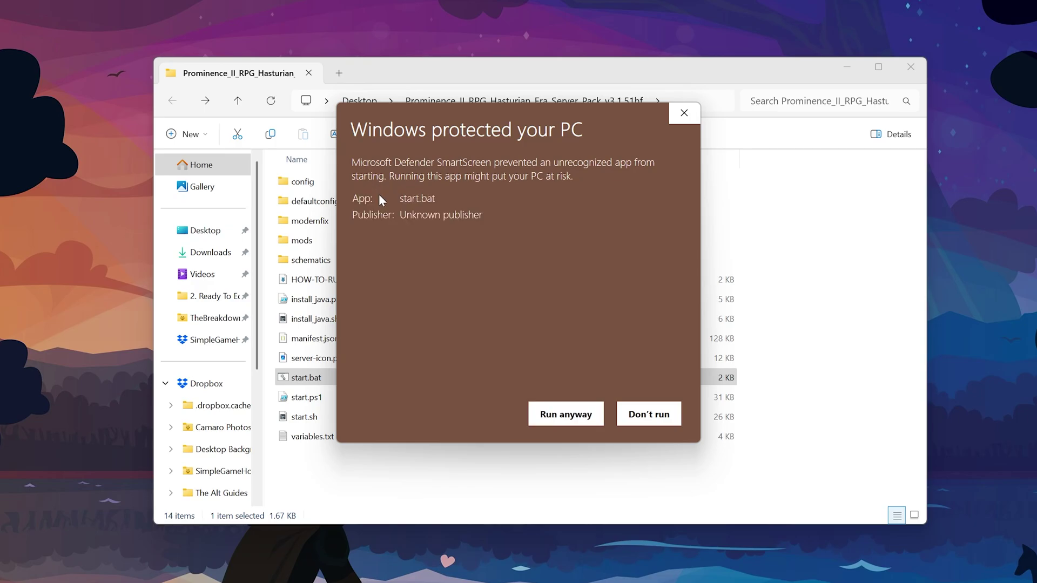
left_click(562, 414)
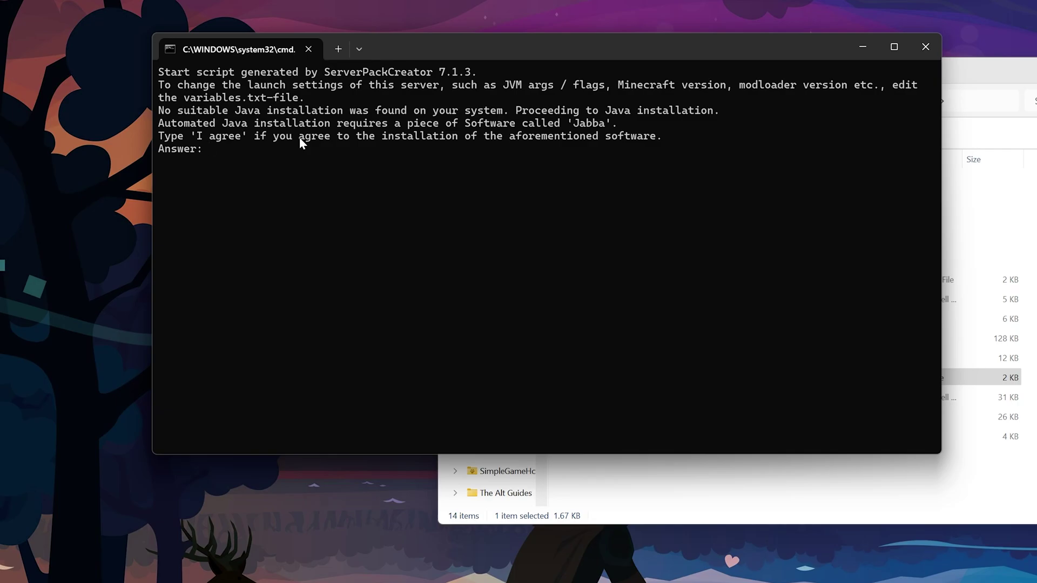
type("I agree")
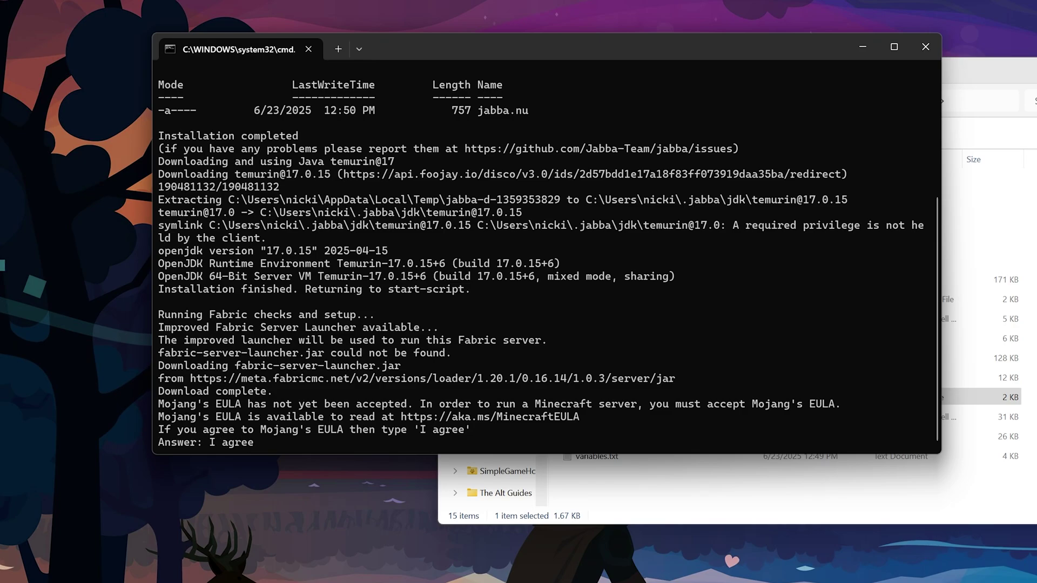
key("Return")
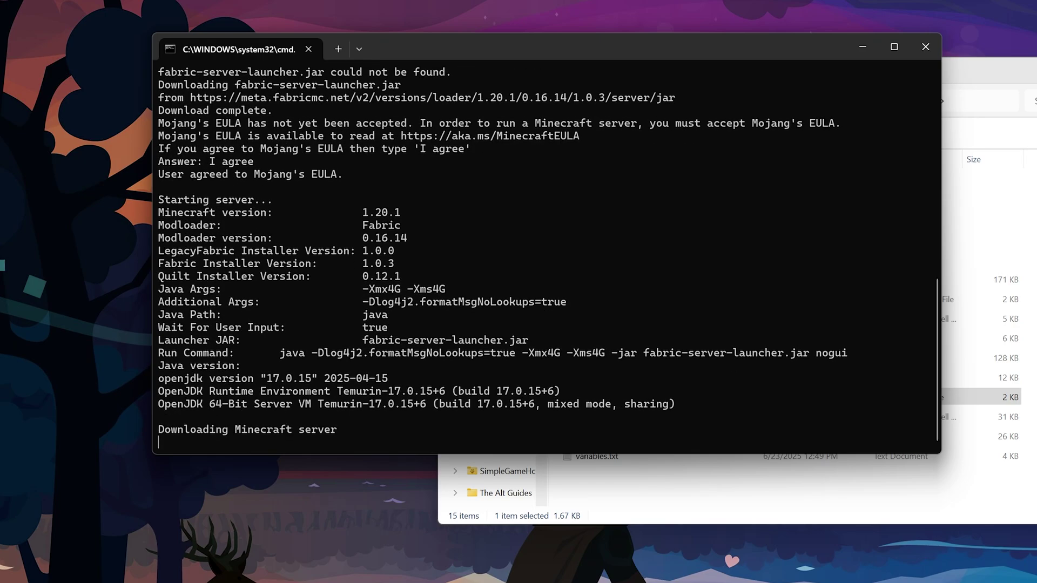
Open eula.txt in the server folder to check the EULA setting, and close it again.
left_click(953, 520)
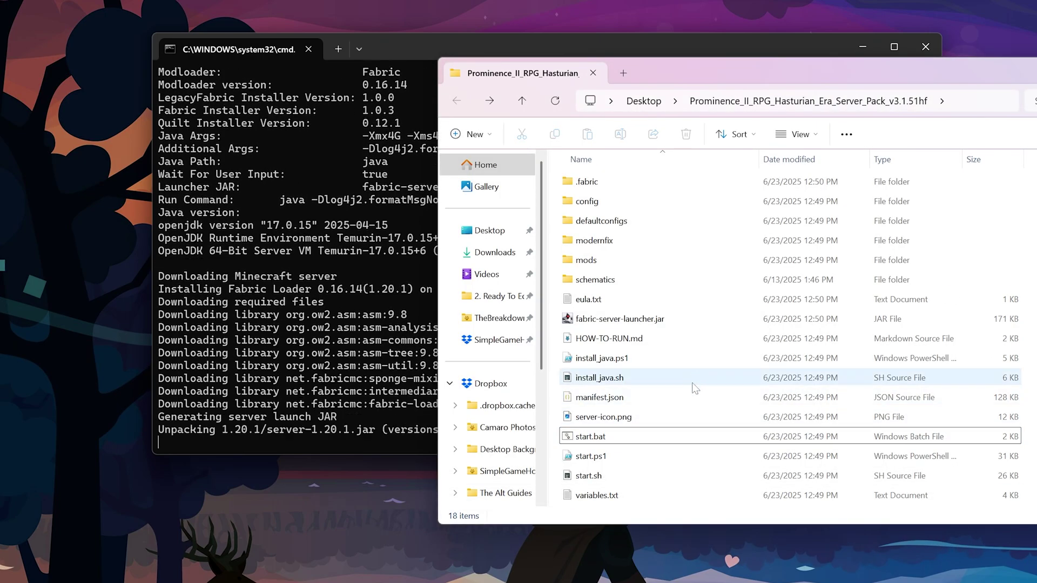
double_click(670, 330)
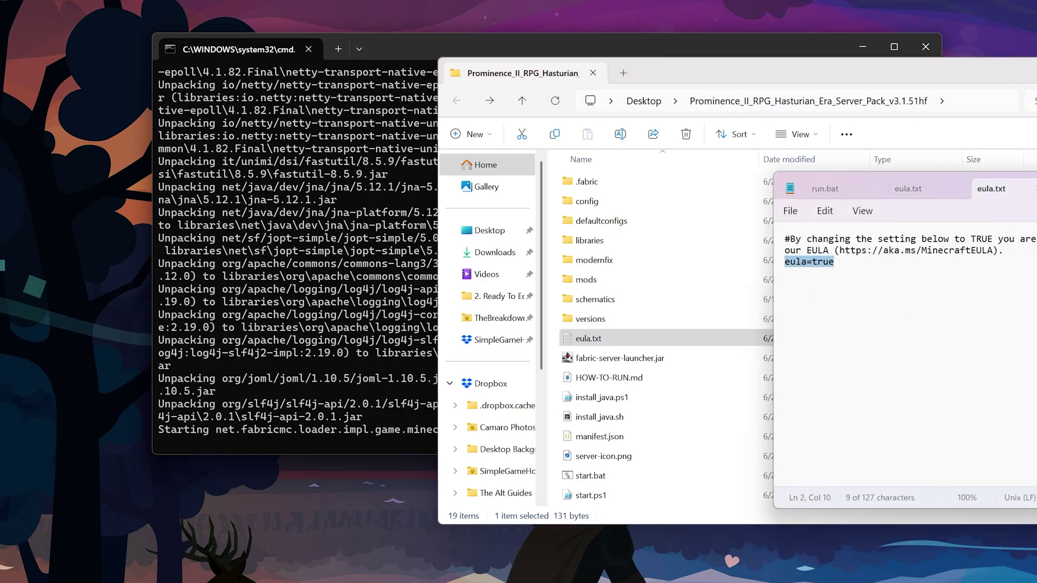
key("alt+F4")
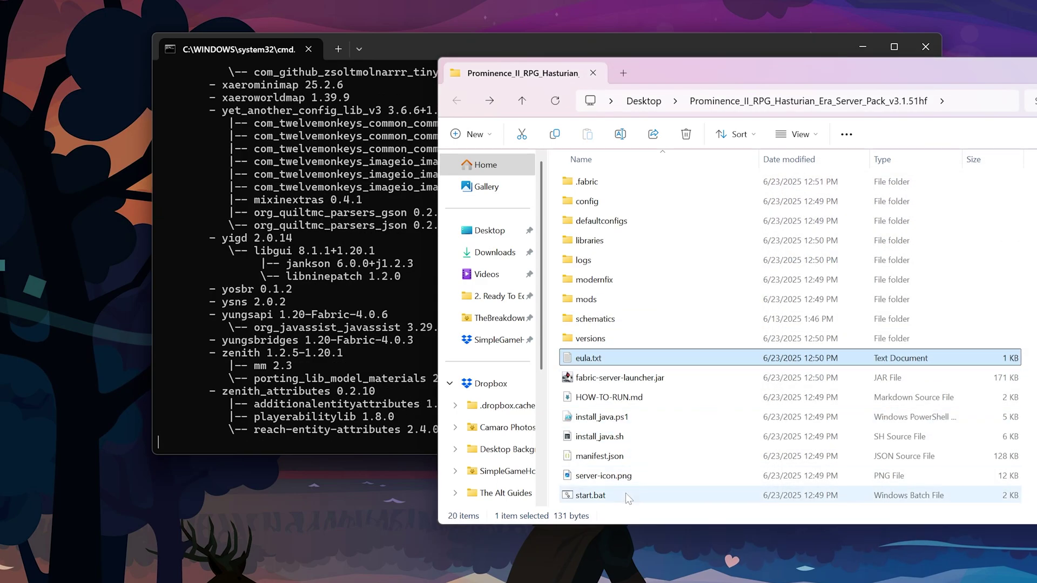
Move the server console aside, switch to CurseForge, and launch the Prominence II RPG Hasturian Era modpack through the Minecraft Launcher, accepting the modded-installation notice.
left_click(432, 321)
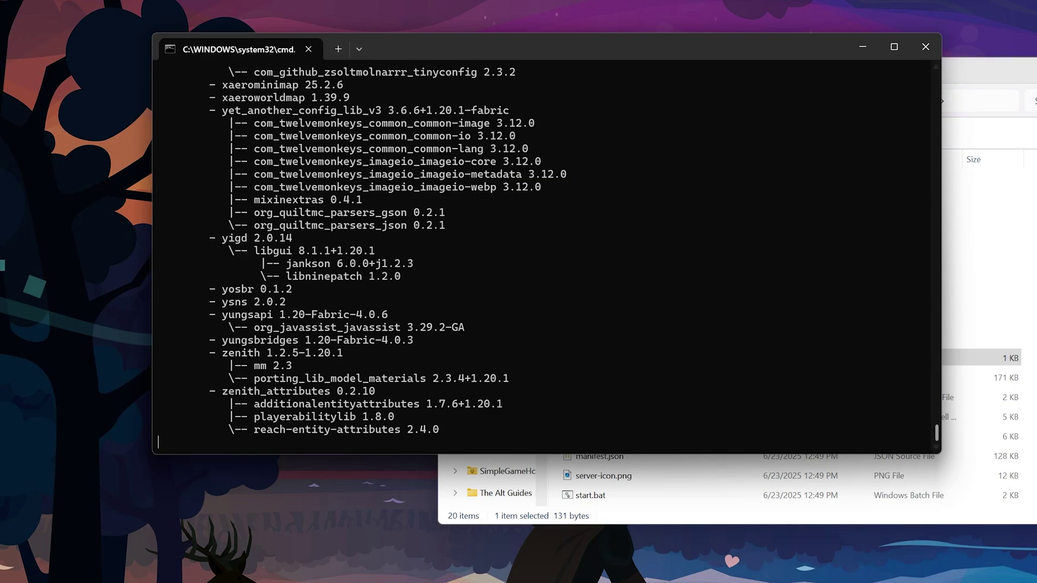
left_click_drag(543, 51, 345, 0)
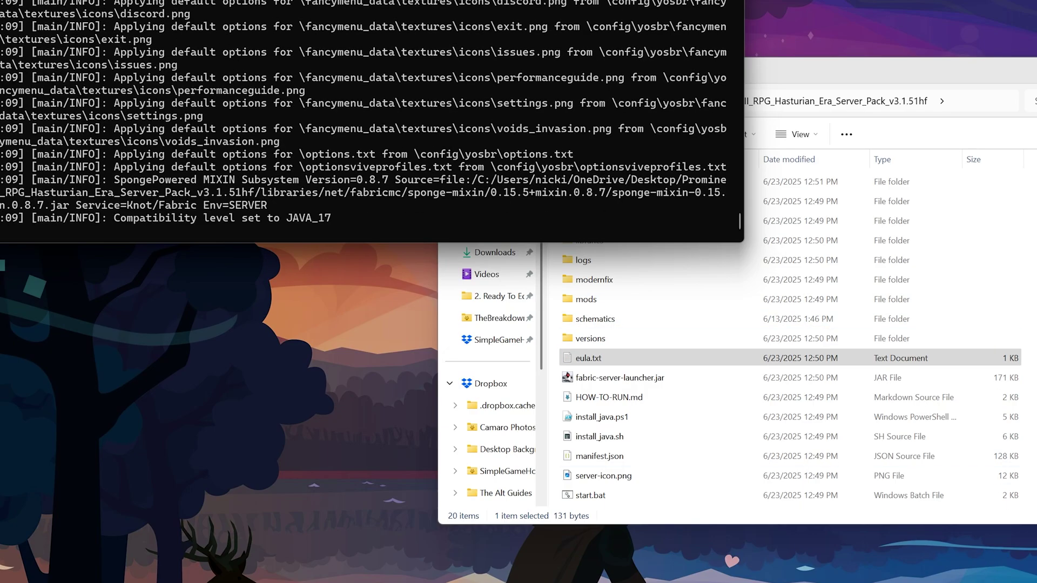
key("alt+Tab")
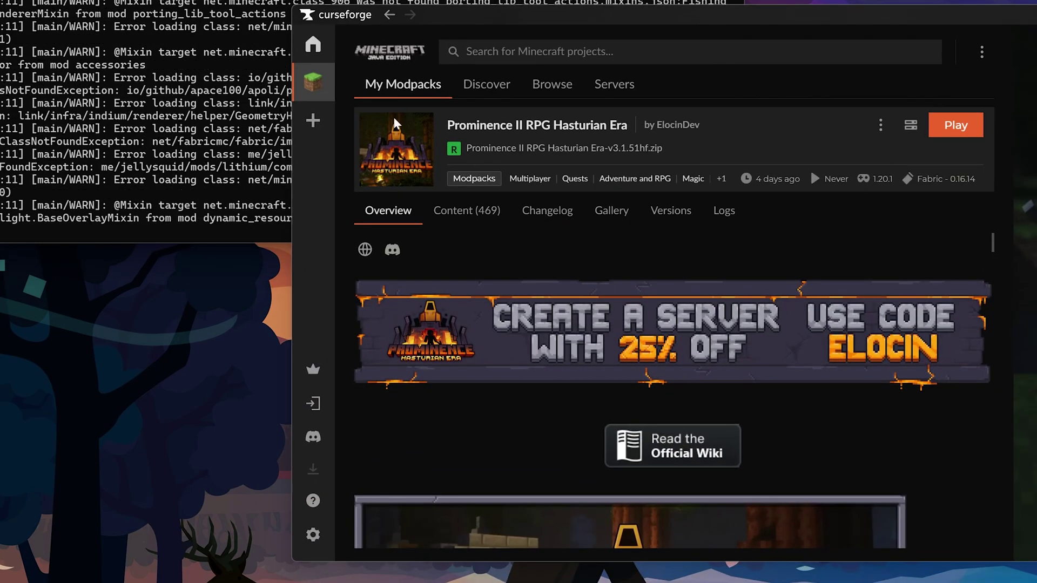
left_click(393, 94)
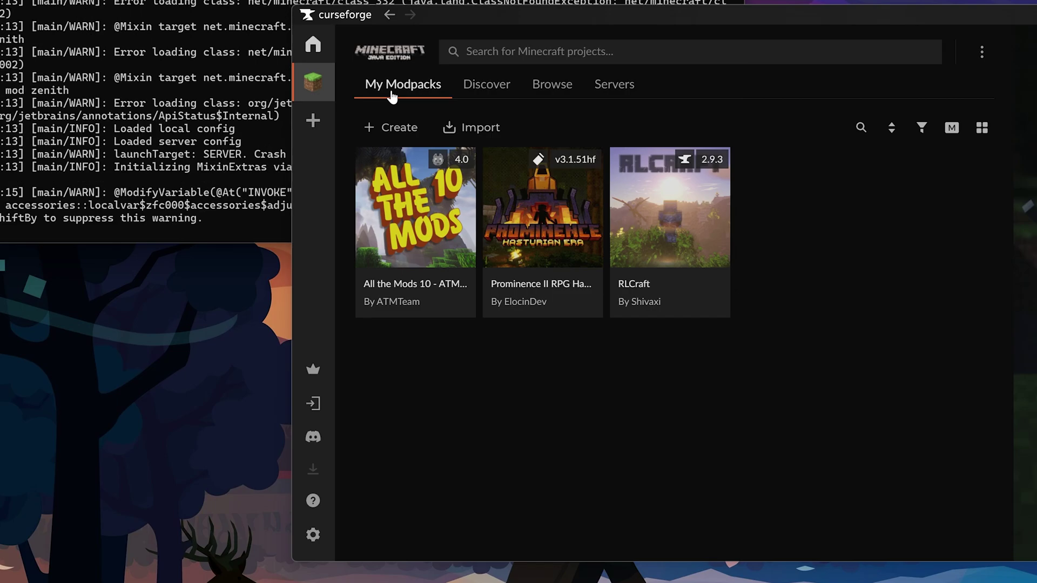
mouse_move(555, 241)
left_click(548, 301)
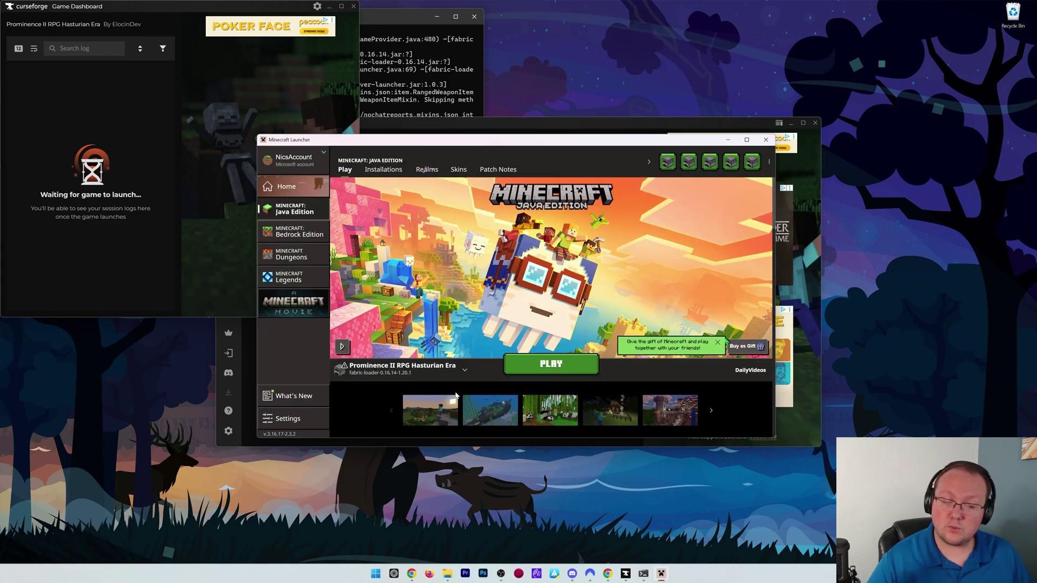
left_click(520, 372)
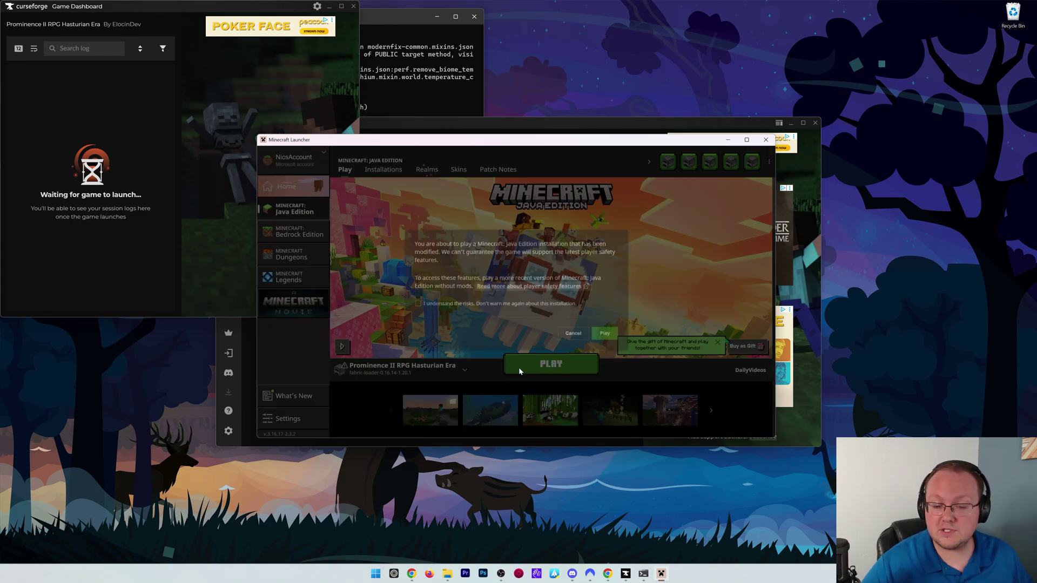
left_click(605, 337)
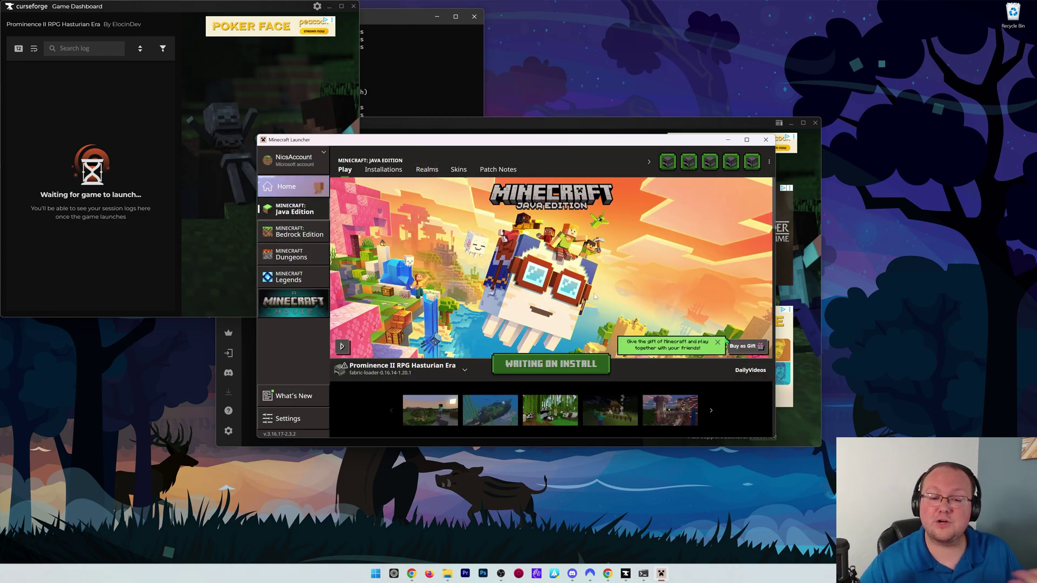